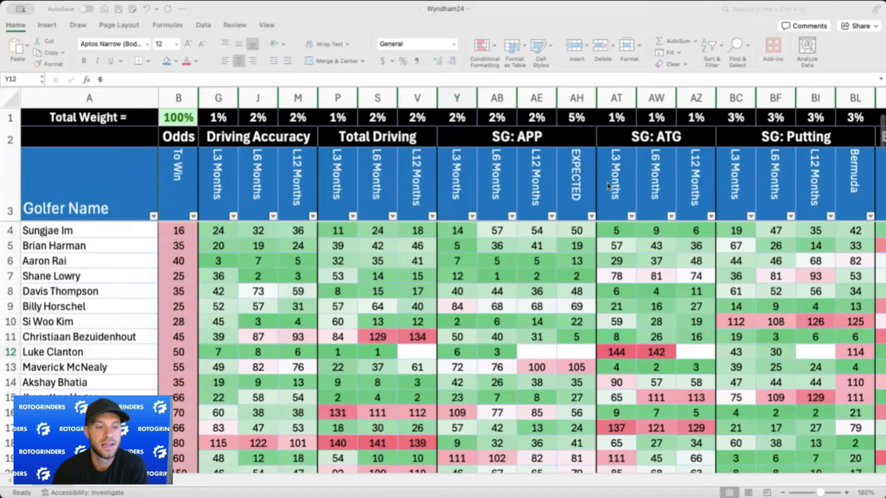
Step: Cycle through the open windows before returning to the spreadsheet
key("super+Tab")
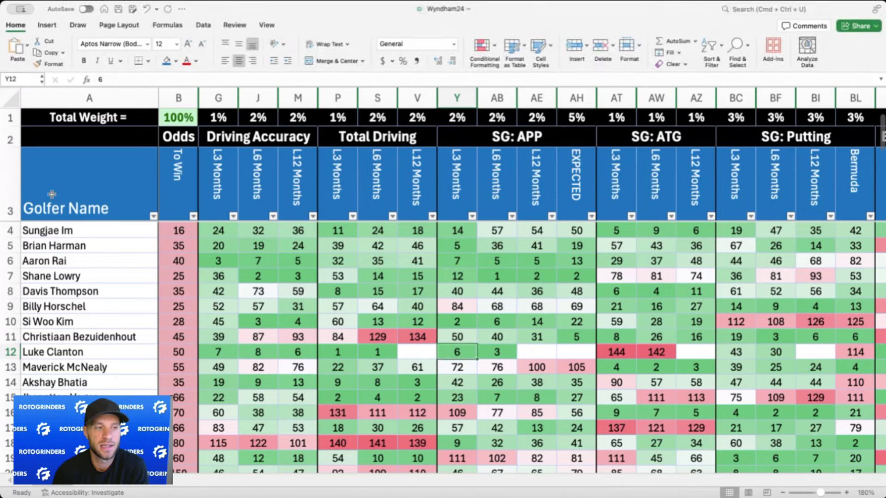
key("super+Tab")
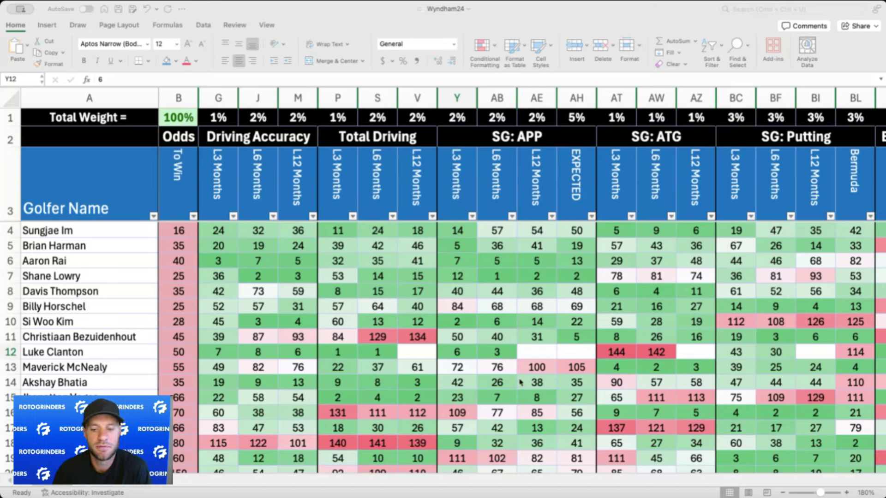
key("super+Tab")
key("super+Tab")
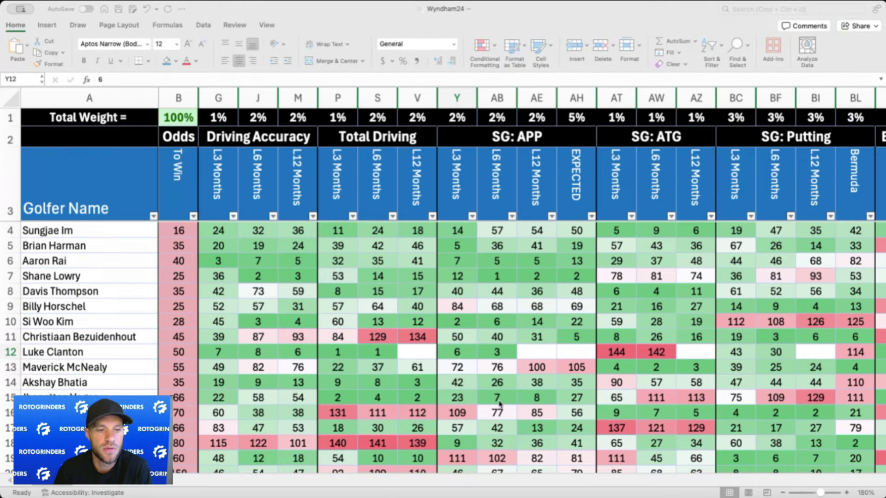
key("super+Tab")
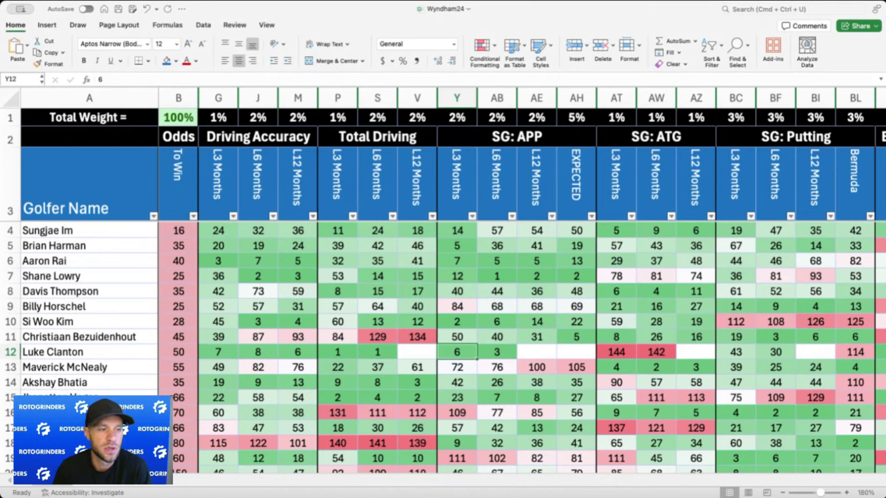
key("super+Tab")
key("super+Tab")
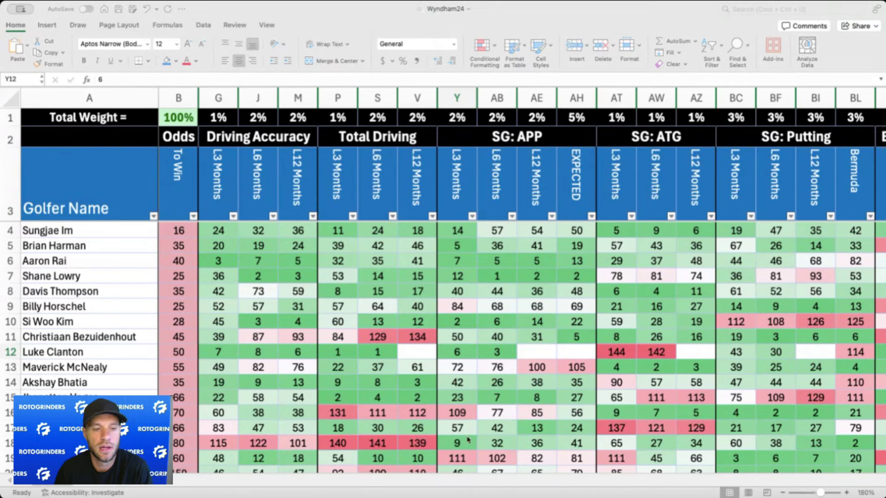
key("super+Tab")
key("super+Tab")
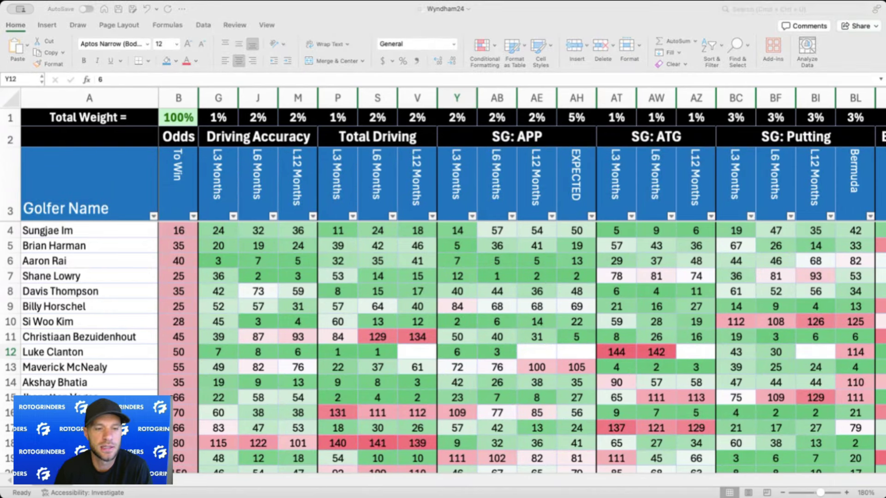
key("super+Tab")
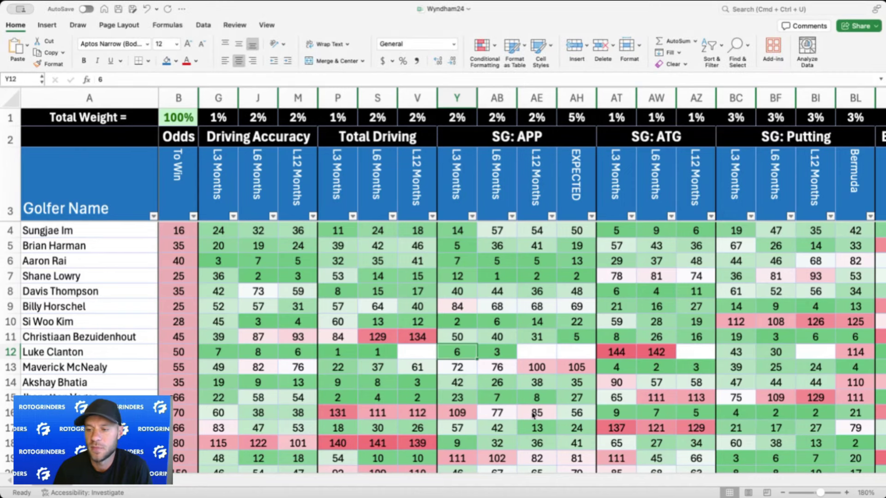
key("super+Tab")
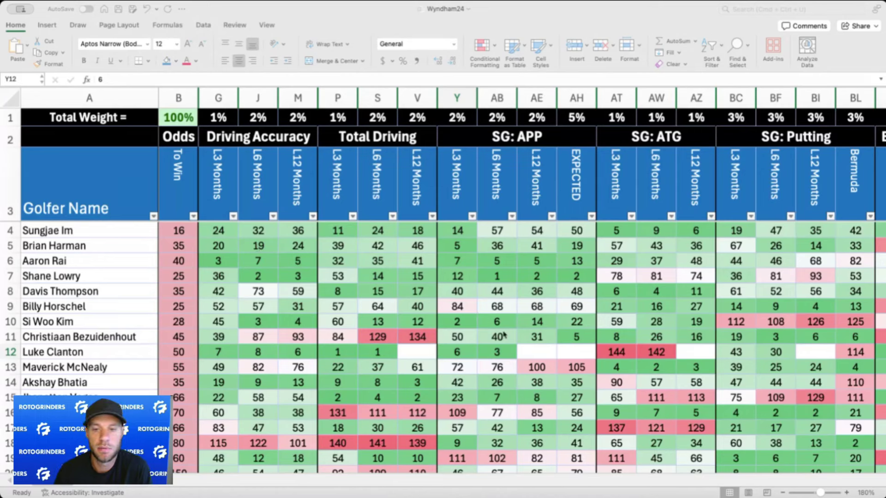
key("super+Tab")
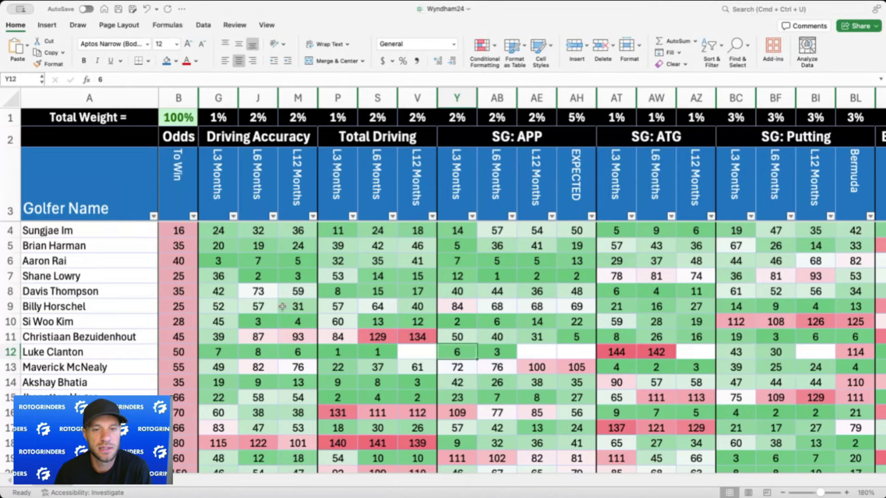
key("super+Tab")
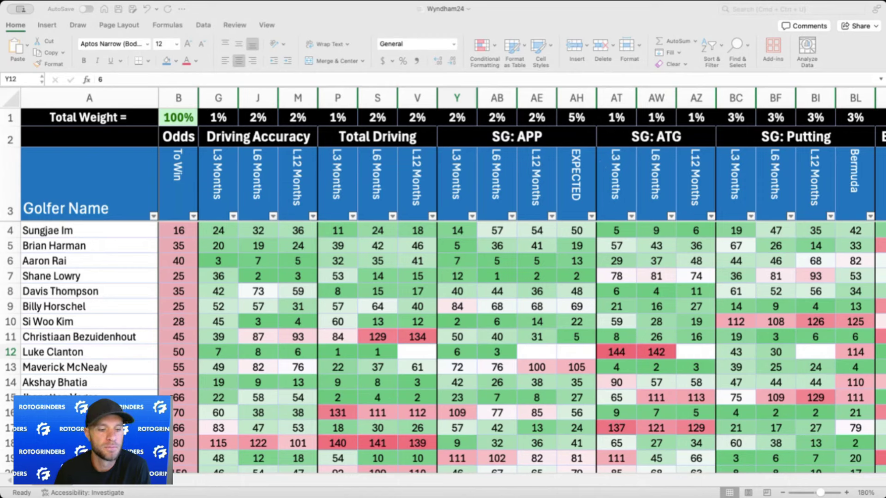
Step: Review the driving stat weights, including the 1% in G1, and total the six weights
left_click(436, 231)
left_click(276, 162)
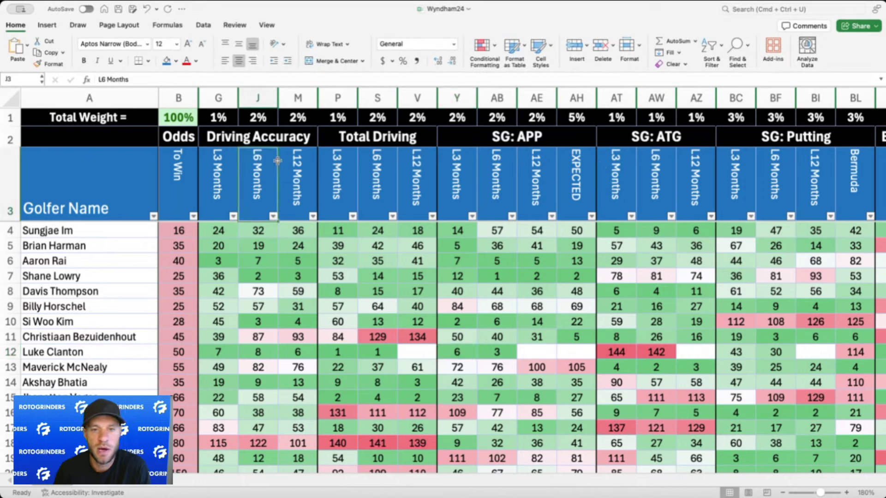
left_click(278, 144)
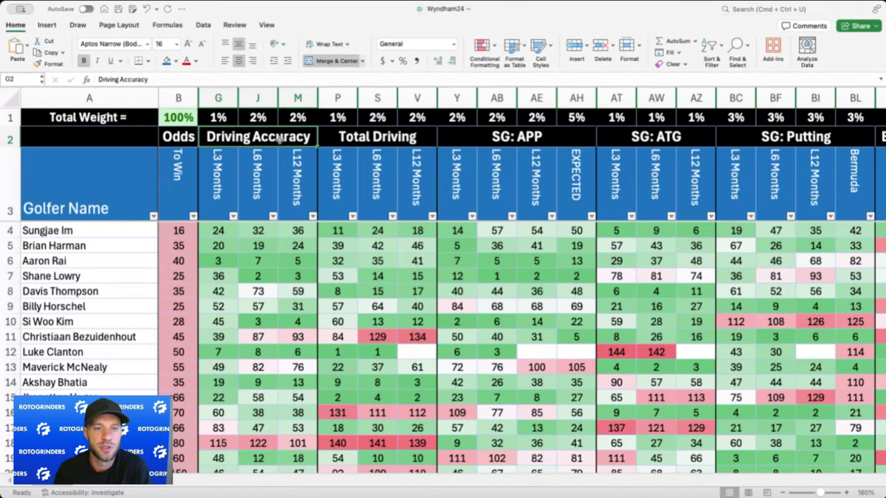
left_click(396, 139)
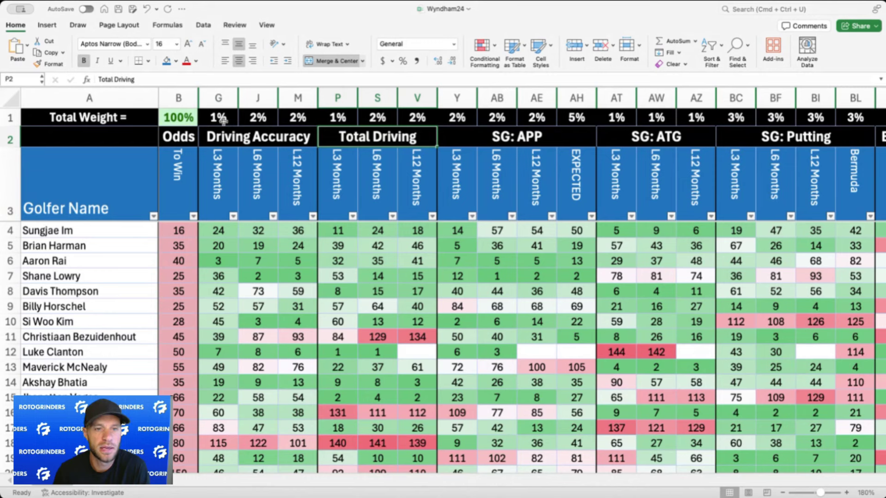
left_click_drag(223, 121, 417, 118)
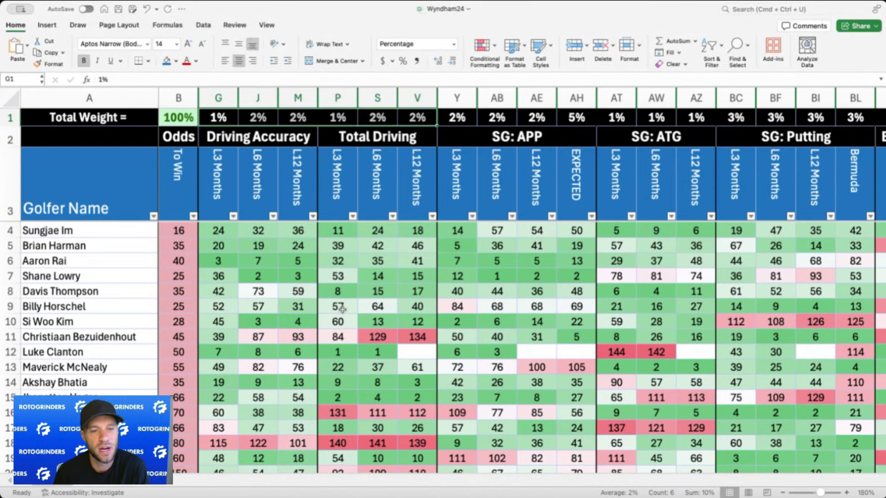
left_click(344, 242)
left_click(229, 117)
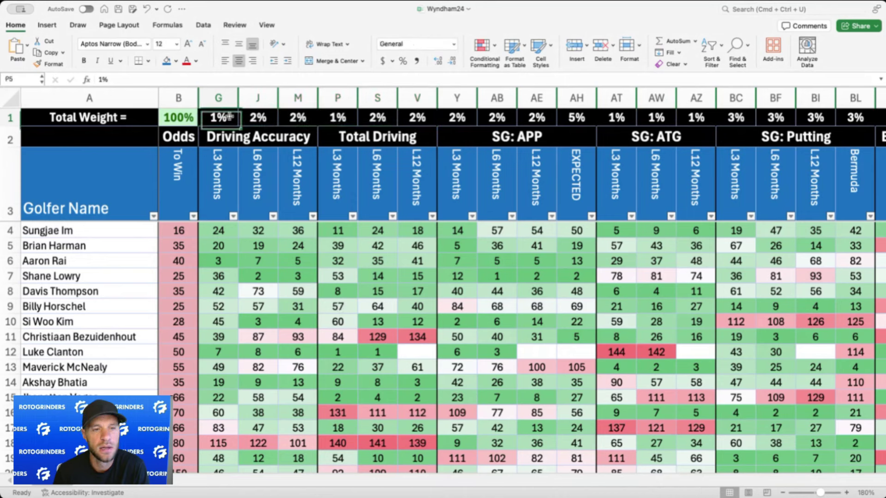
left_click_drag(229, 116, 417, 117)
left_click(366, 253)
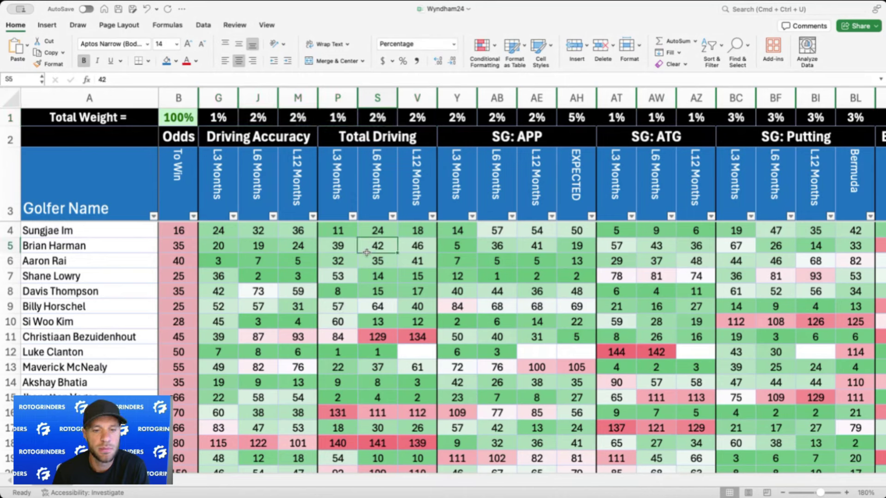
left_click(258, 98)
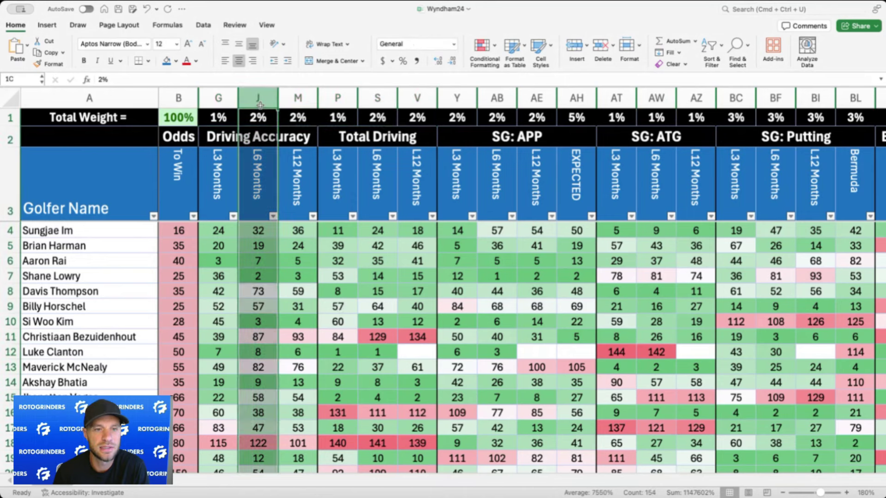
left_click_drag(277, 99, 417, 100)
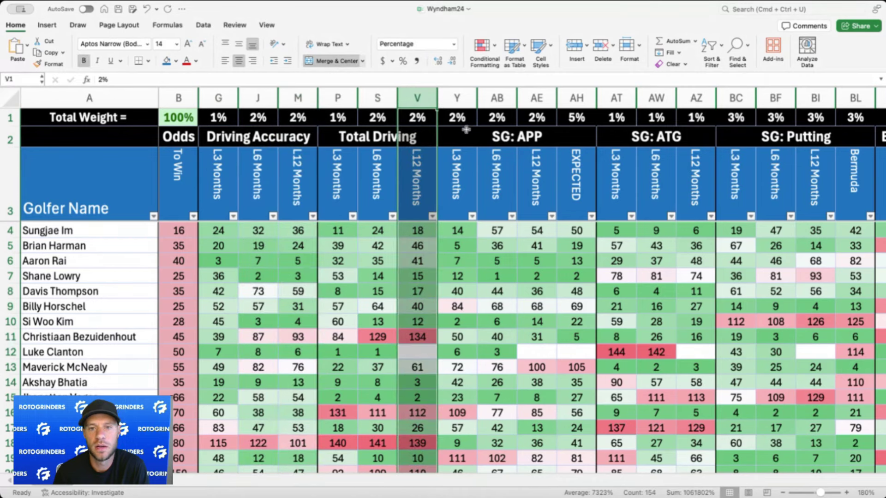
Step: Note the 5% EXPECTED approach weight and read ranks 1 through 5 in AH4–AH8
scroll(502, 141, "right", 5)
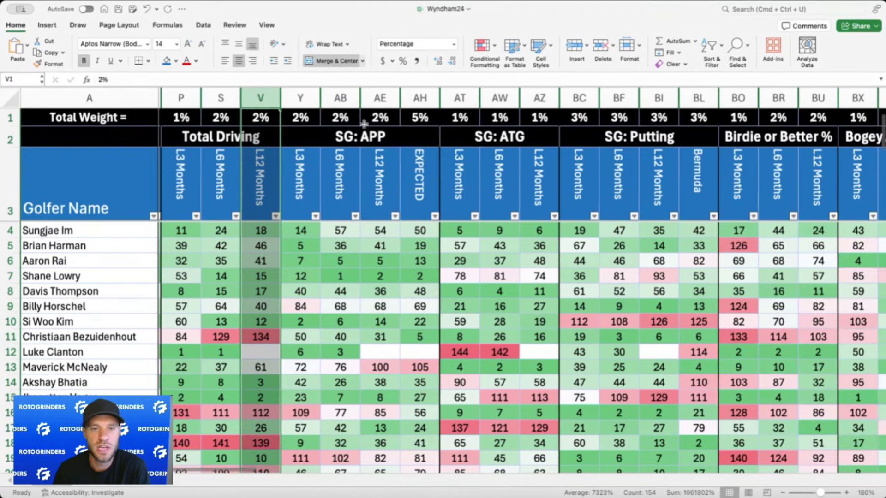
left_click_drag(302, 115, 375, 110)
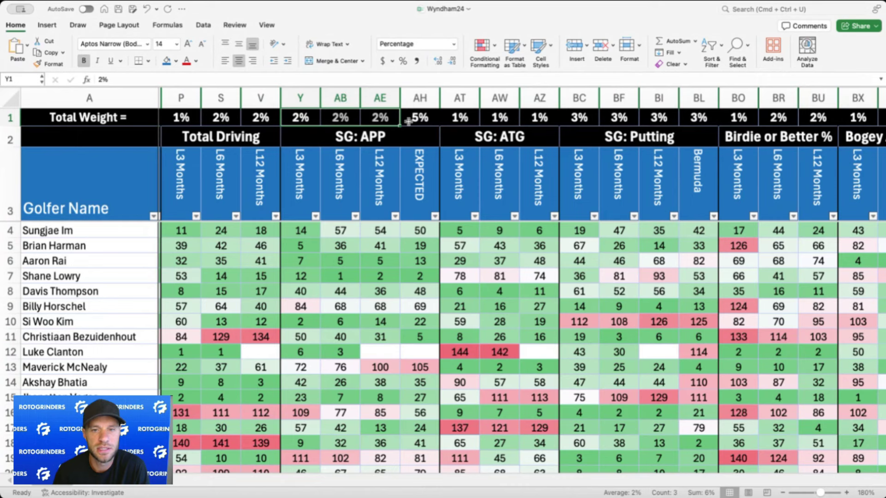
left_click(425, 117)
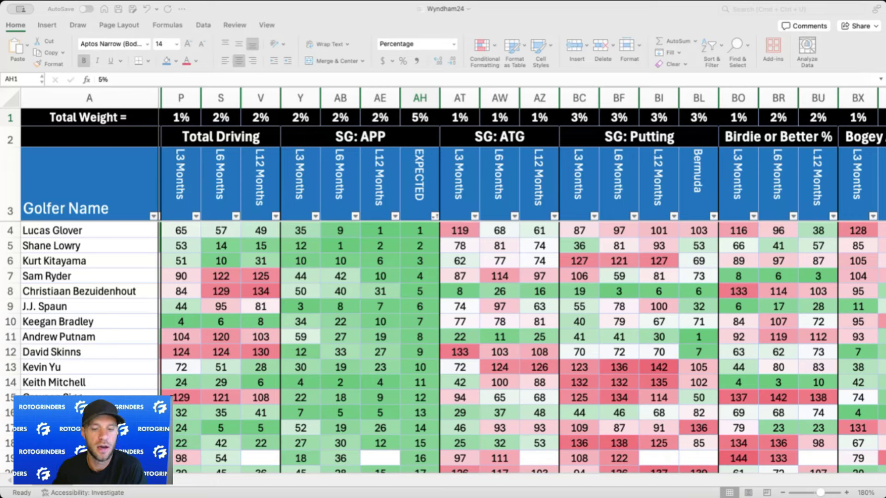
left_click(430, 194)
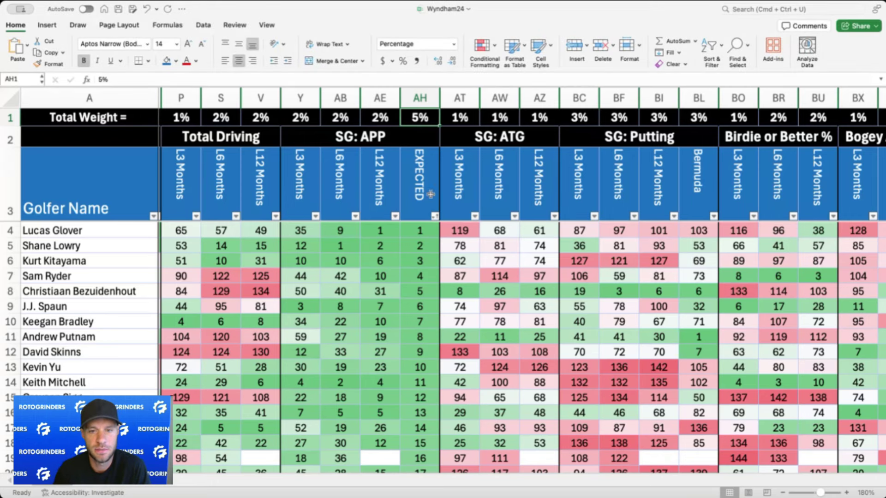
left_click(430, 194)
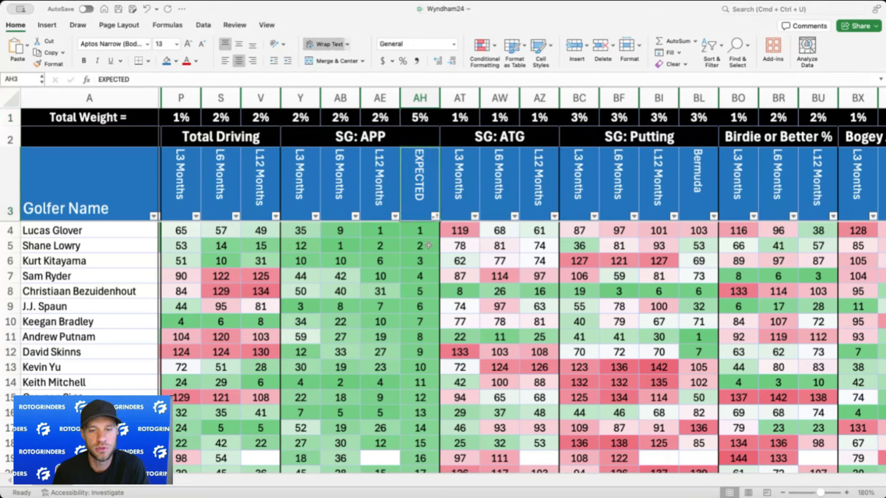
left_click(421, 229)
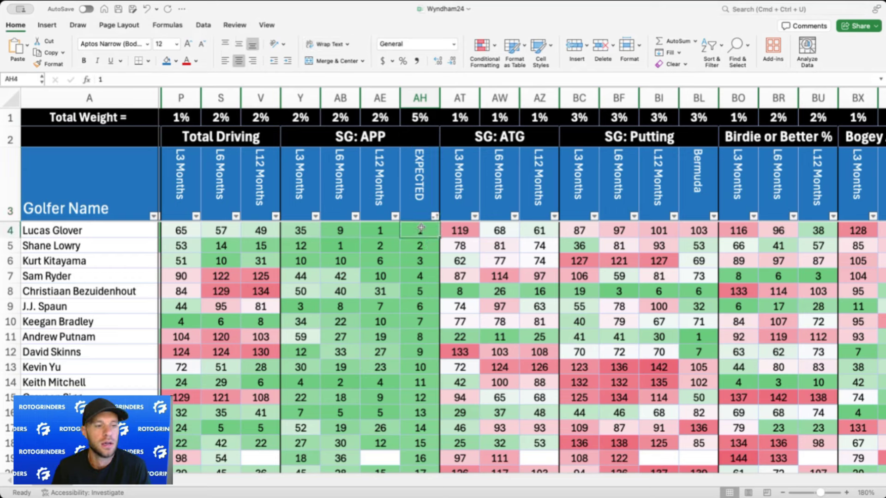
left_click(420, 250)
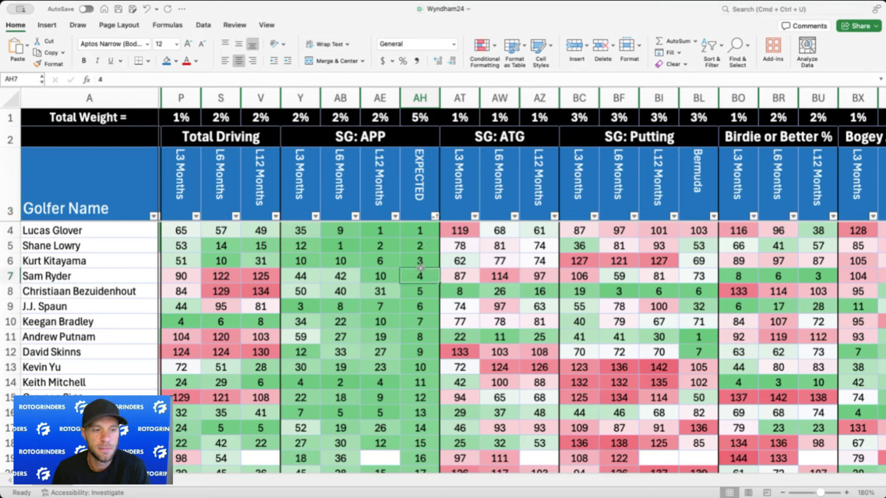
left_click(420, 261)
left_click(422, 279)
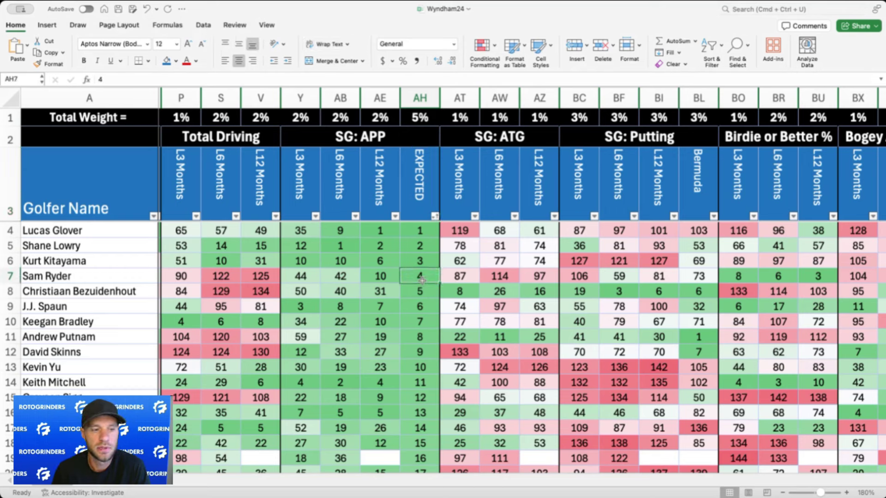
left_click(424, 290)
left_click(425, 273)
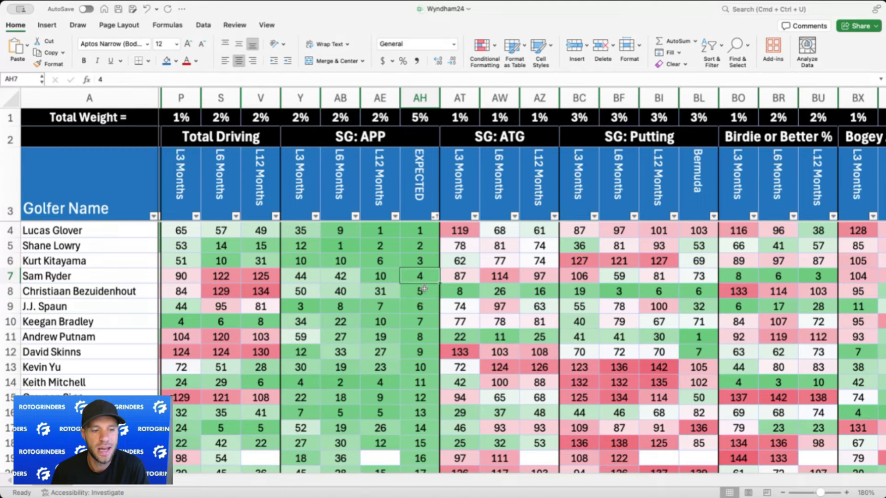
left_click(424, 290)
scroll(446, 289, "right", 1)
scroll(446, 289, "right", 1)
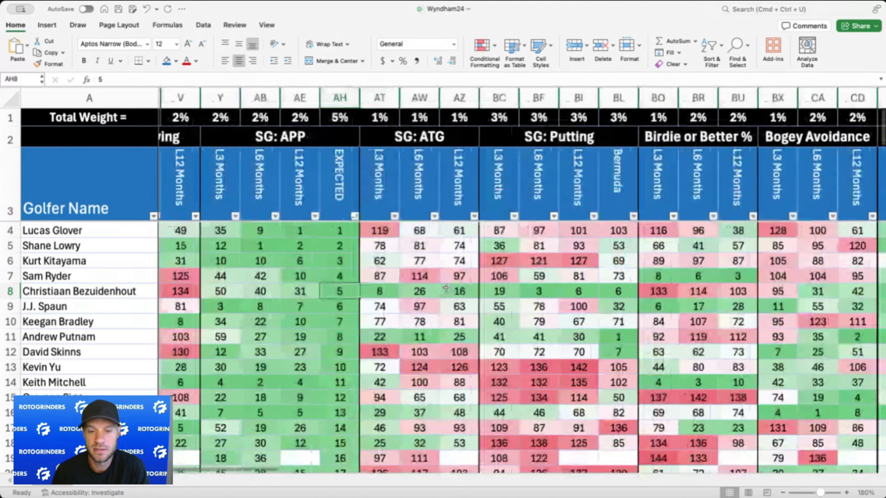
left_click(348, 276)
scroll(348, 276, "right", 15)
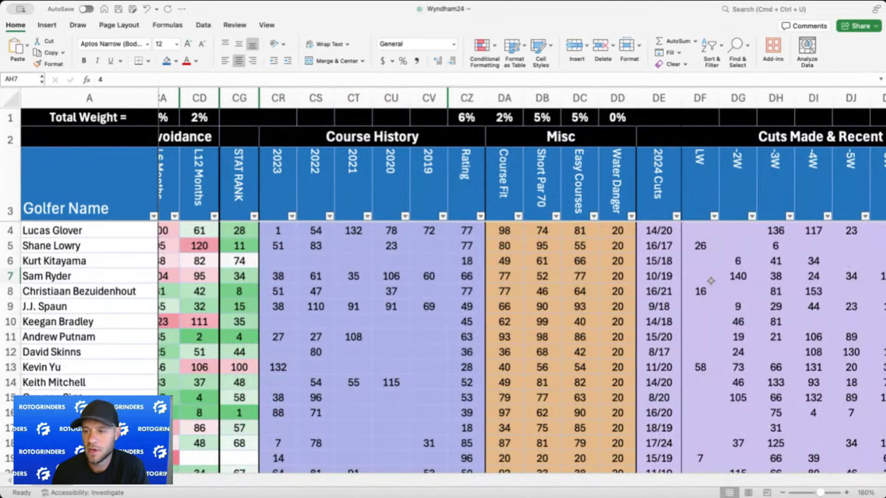
left_click(749, 277)
scroll(749, 277, "left", 16)
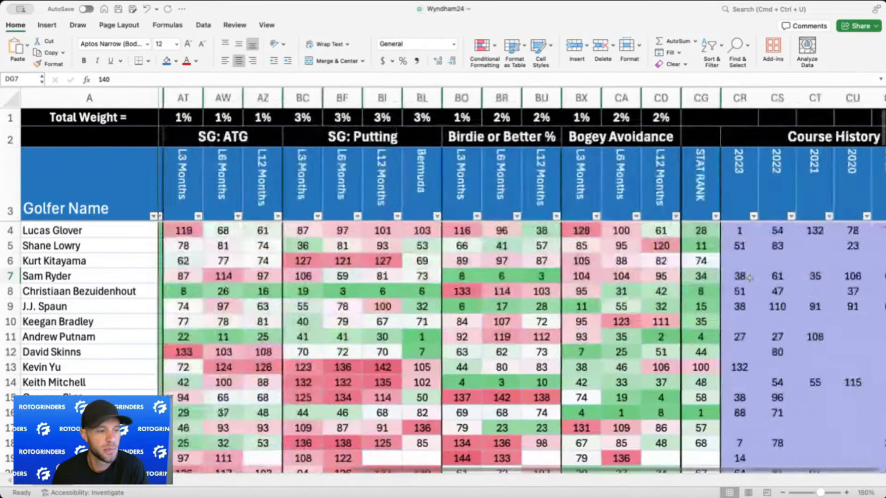
scroll(749, 277, "left", 5)
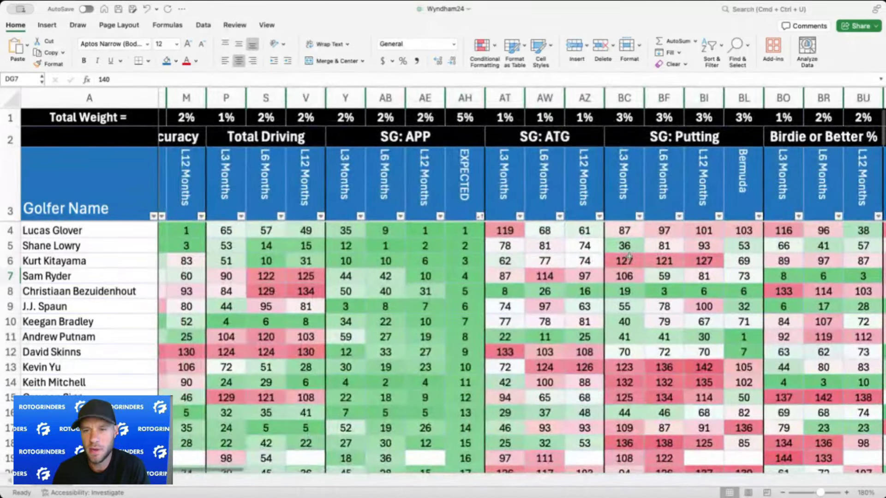
scroll(442, 146, "right", 4)
left_click_drag(379, 117, 461, 117)
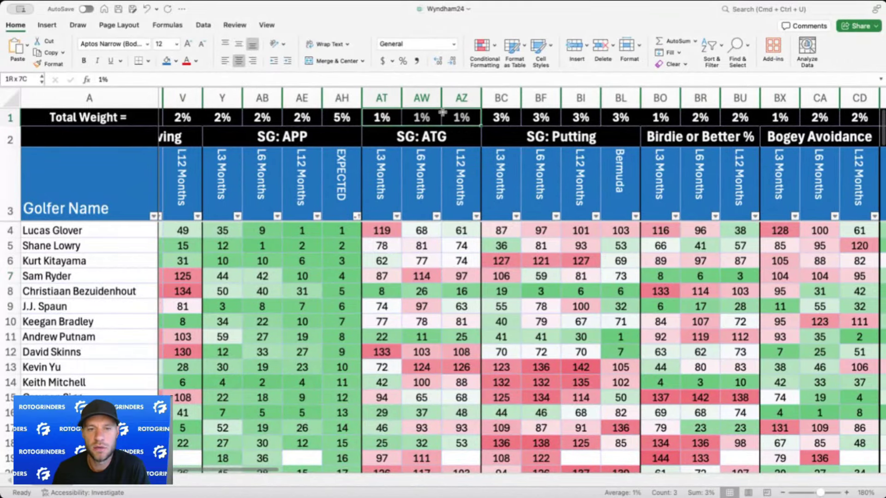
scroll(387, 114, "right", 3)
left_click_drag(387, 114, 494, 119)
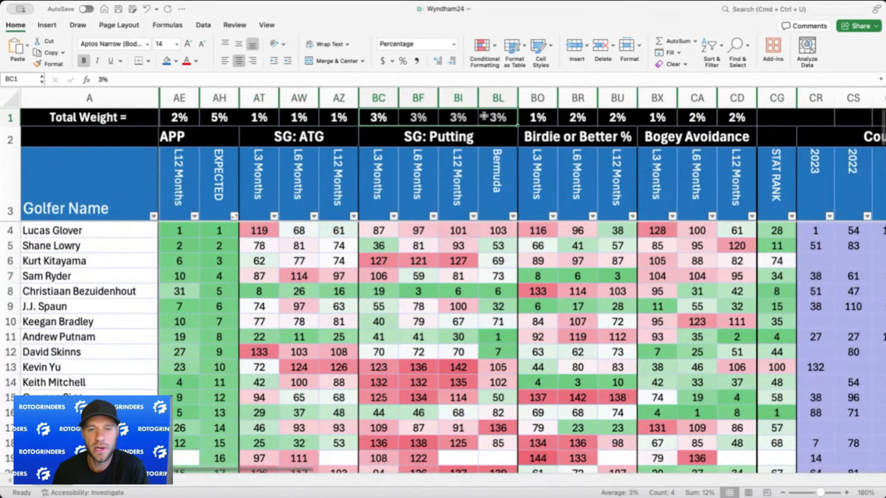
left_click(488, 183)
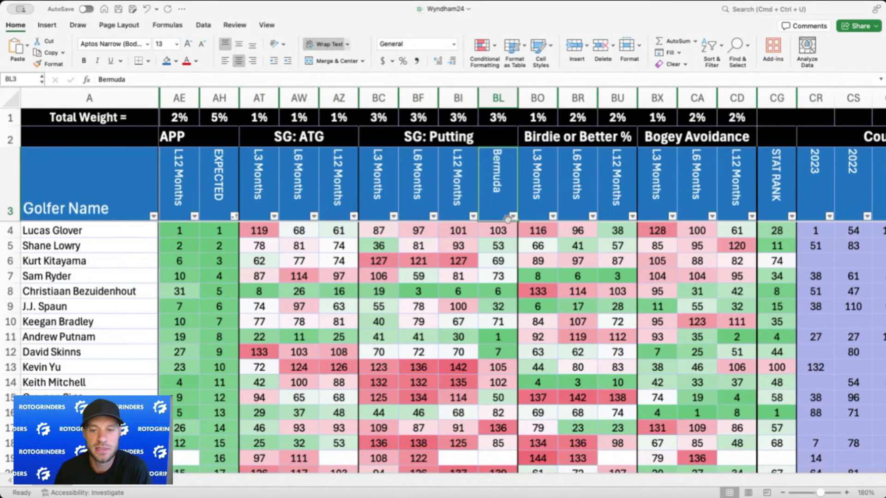
scroll(508, 174, "right", 2)
scroll(508, 174, "right", 1)
key("Right")
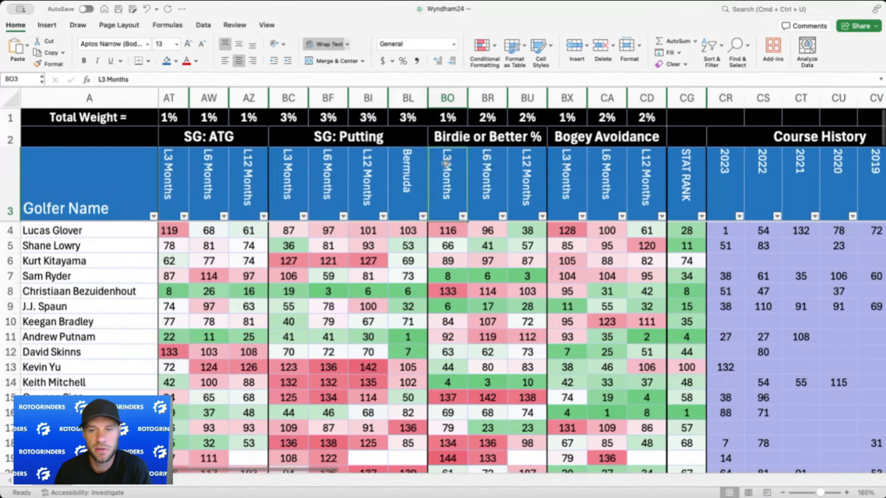
key("Right")
scroll(507, 166, "right", 3)
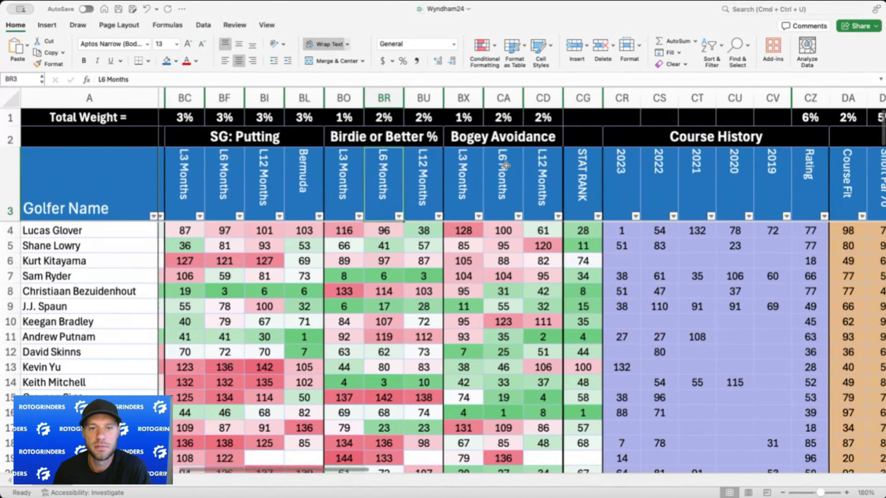
scroll(507, 166, "right", 4)
scroll(506, 166, "right", 3)
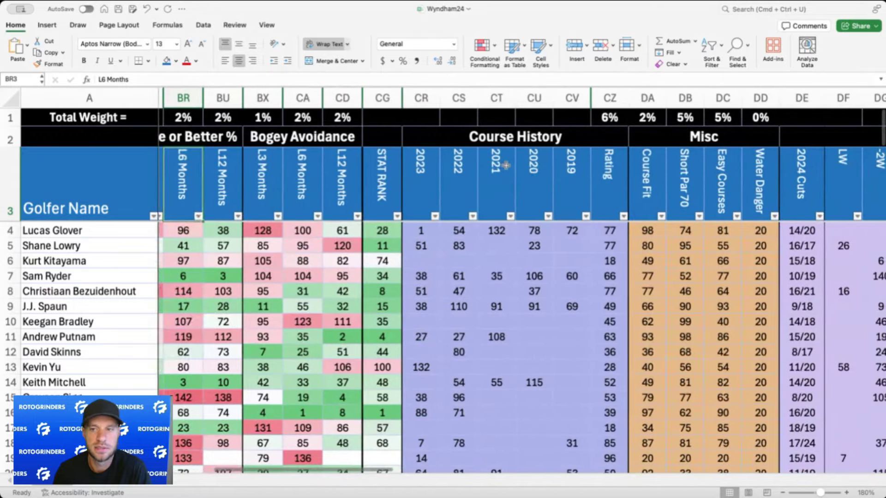
left_click(518, 123)
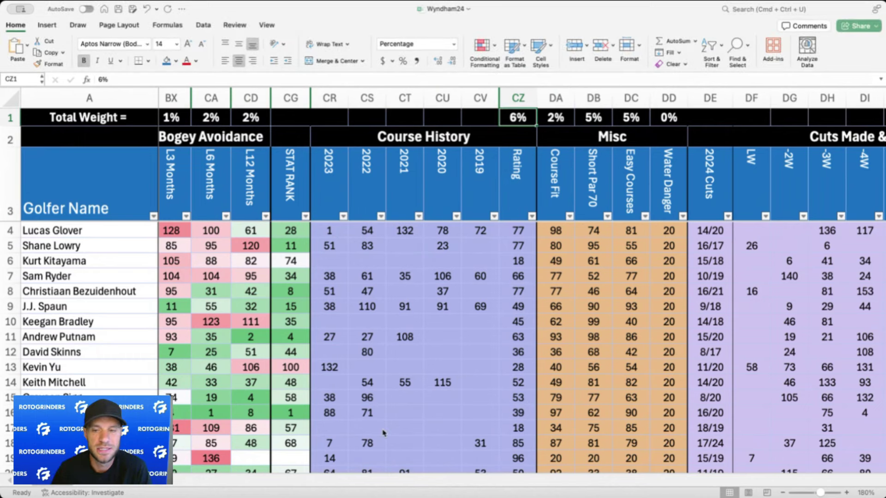
Step: Hide the Water Danger column with Ctrl+0
scroll(523, 177, "right", 1)
scroll(523, 177, "right", 5)
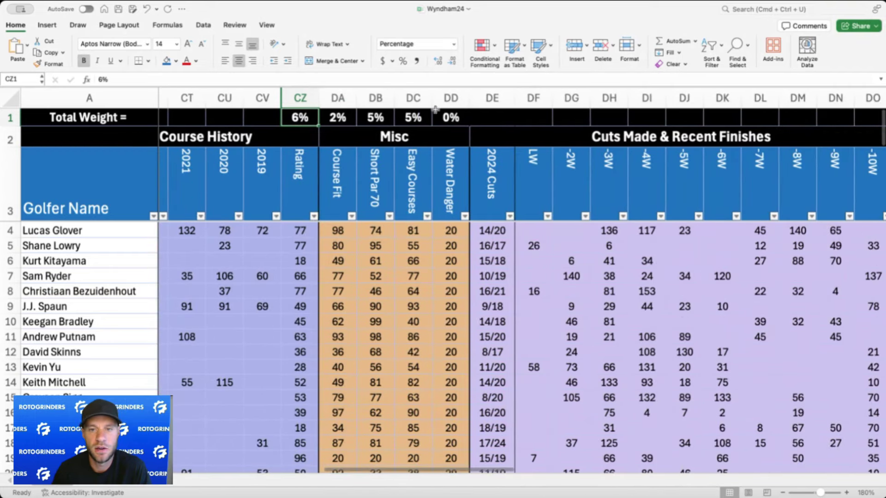
left_click(449, 98)
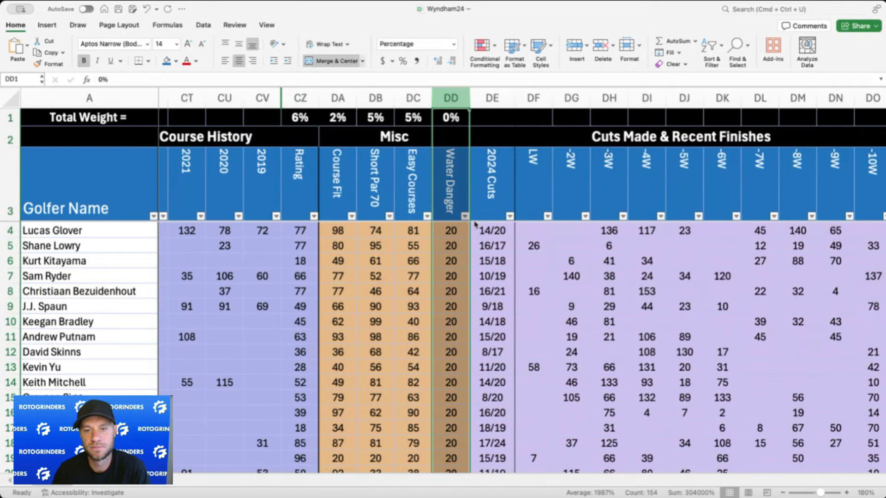
key("ctrl+0")
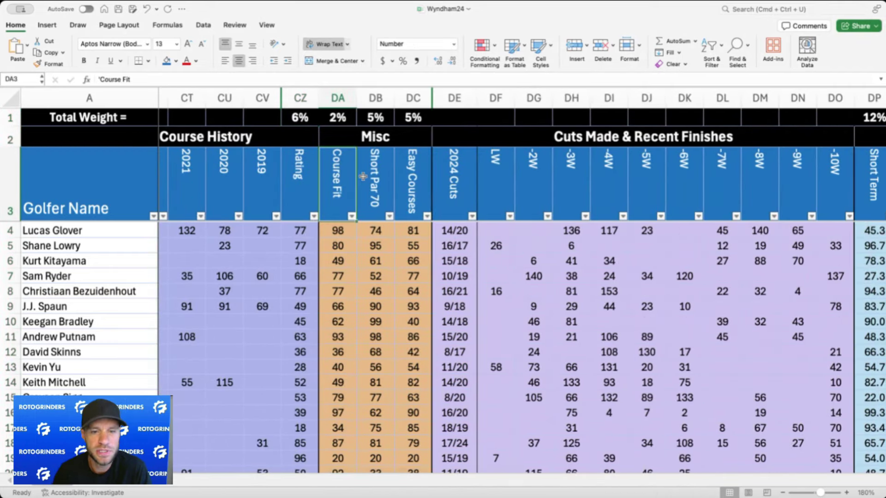
Step: Check the Short Par 70 scores down the table, starting from the top score of 100
left_click(382, 178)
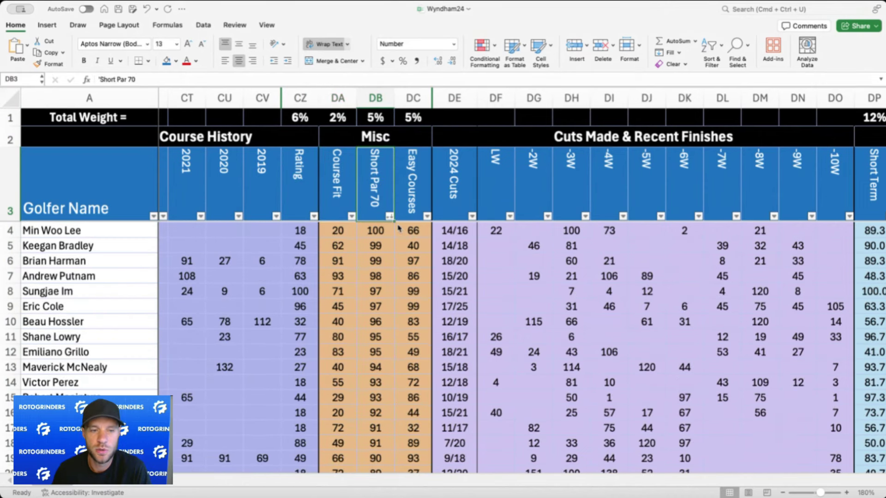
left_click(380, 229)
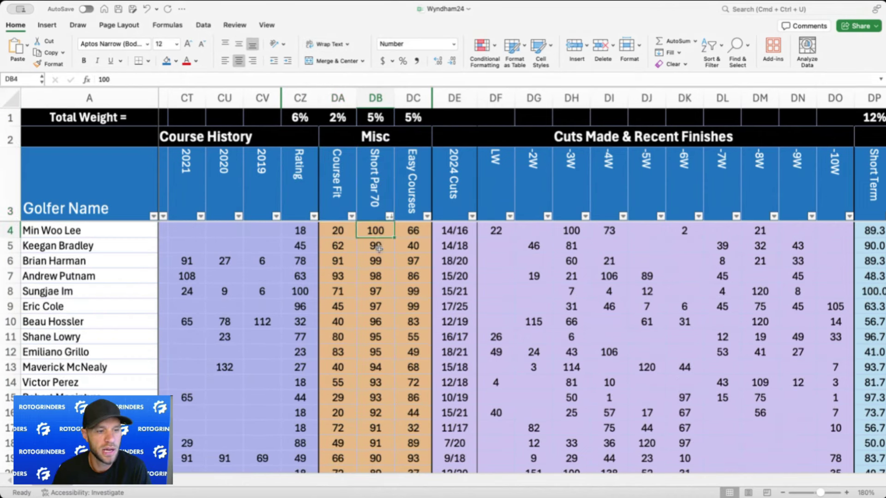
left_click(376, 260)
left_click(376, 277)
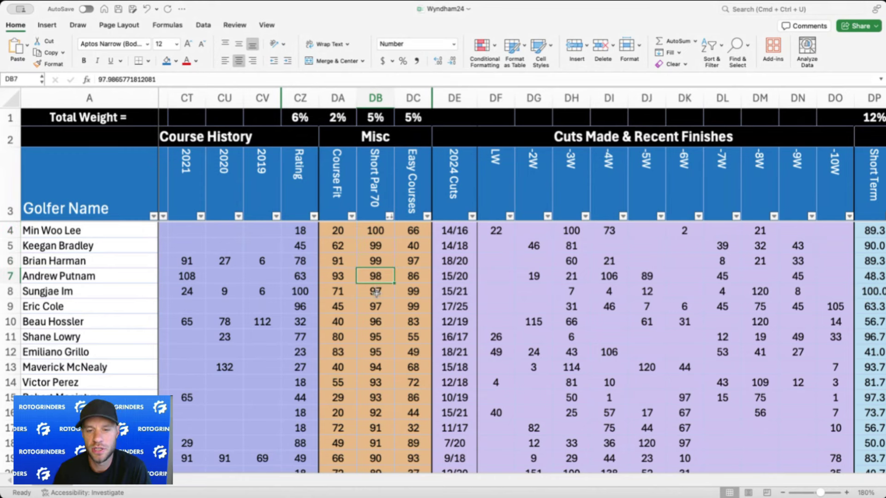
left_click(376, 292)
left_click(382, 228)
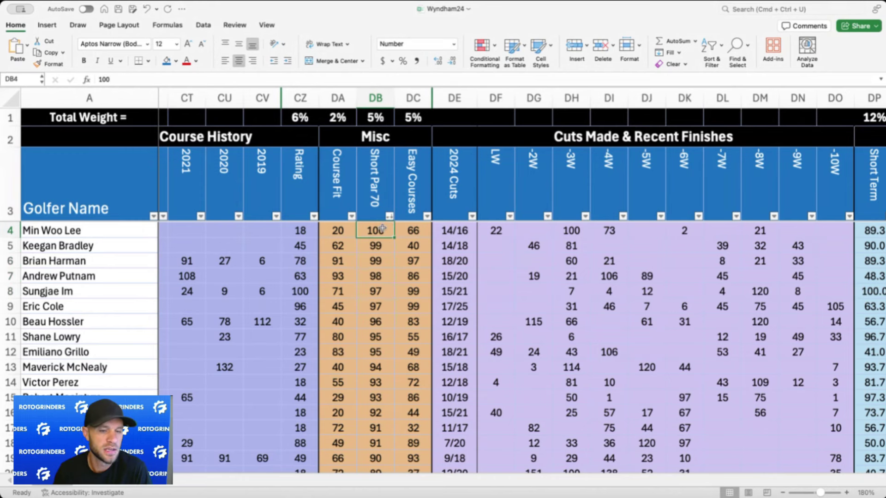
scroll(389, 297, "left", 1)
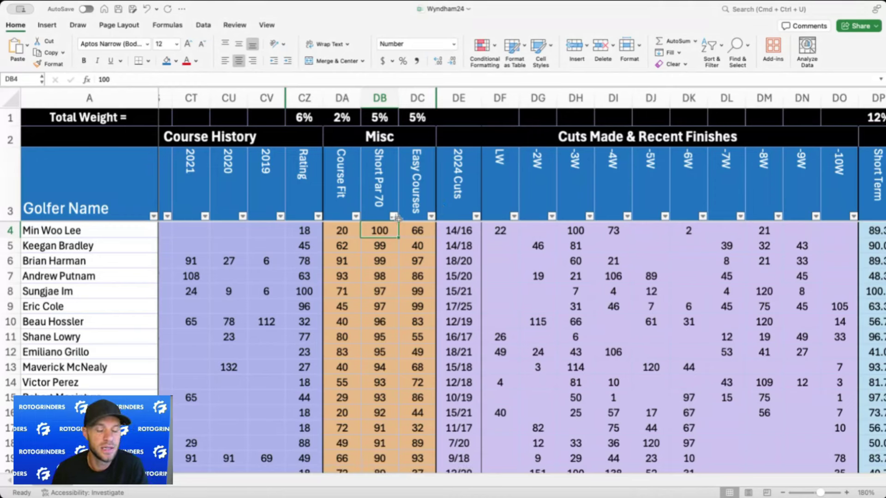
scroll(392, 240, "left", 5)
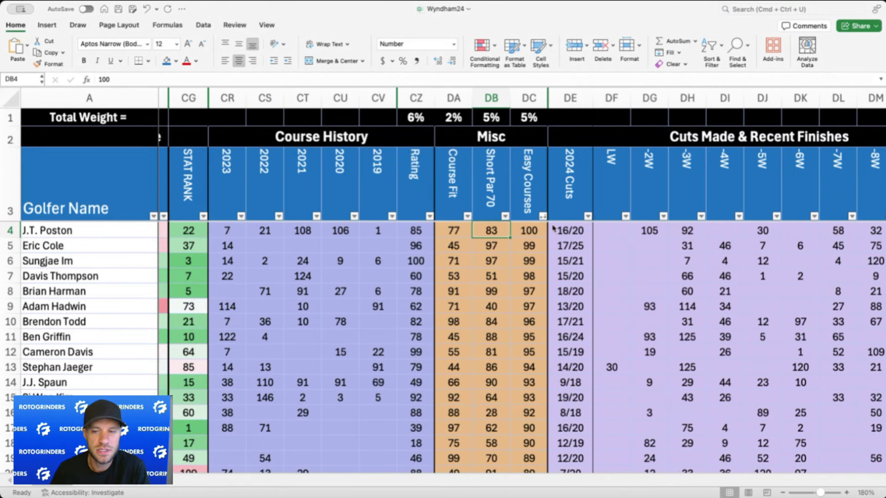
Step: Check the top Easy Courses scores in rows 4, 5, 7 and 8
left_click(532, 228)
left_click(529, 244)
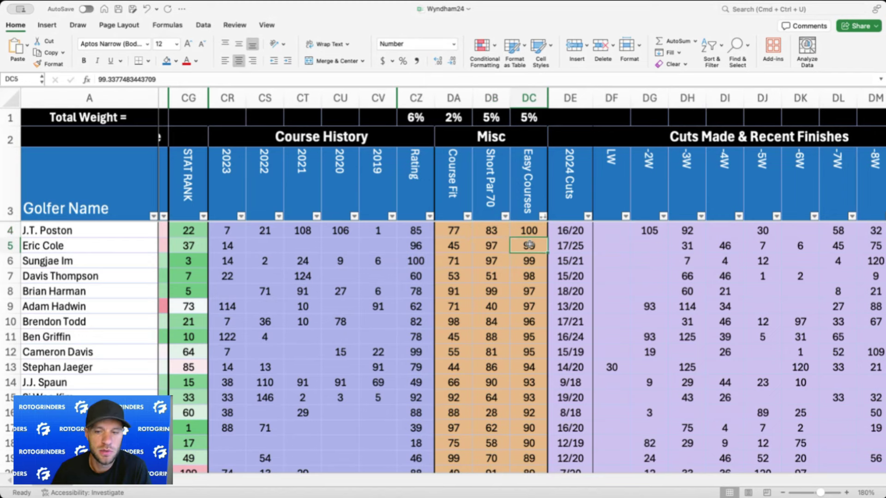
left_click(528, 278)
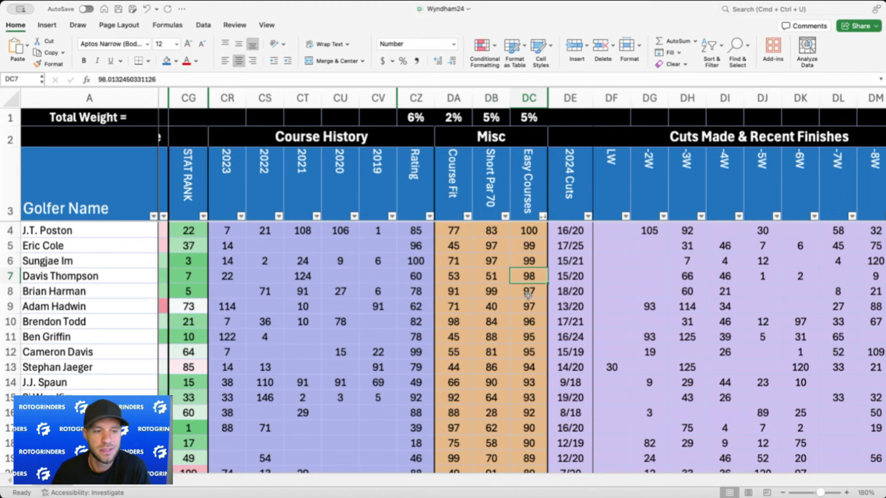
left_click(528, 294)
scroll(528, 295, "right", 1)
scroll(548, 290, "right", 4)
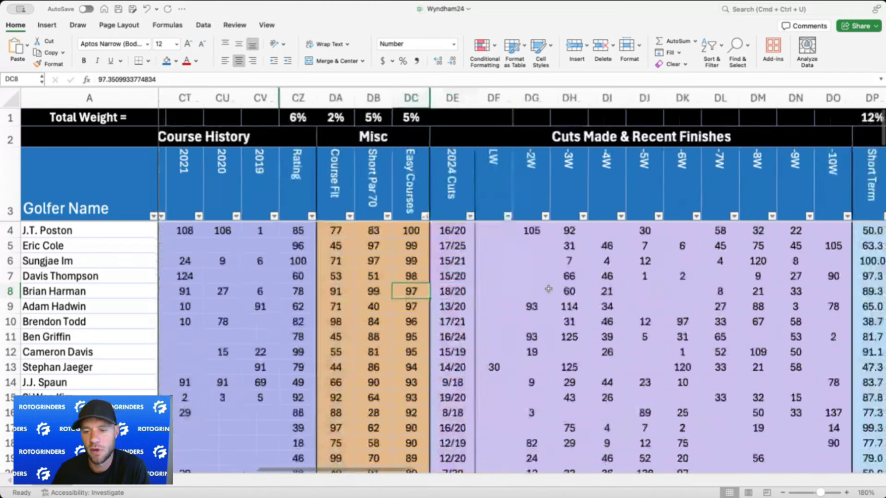
scroll(548, 290, "right", 5)
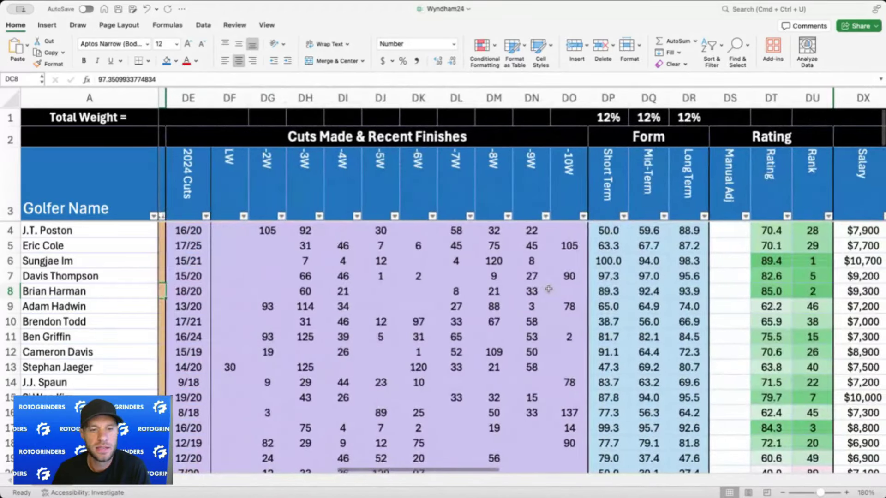
Step: Look over the LW through -10W recent finish columns, including a finish of 1 in row 7
left_click(194, 119)
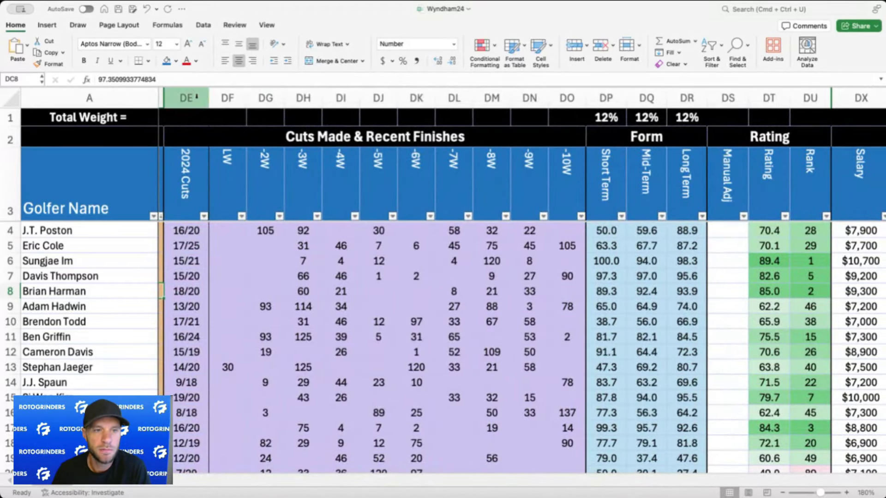
mouse_move(194, 119)
left_mouse_down()
mouse_move(254, 166)
mouse_move(236, 167)
mouse_move(577, 173)
left_mouse_up()
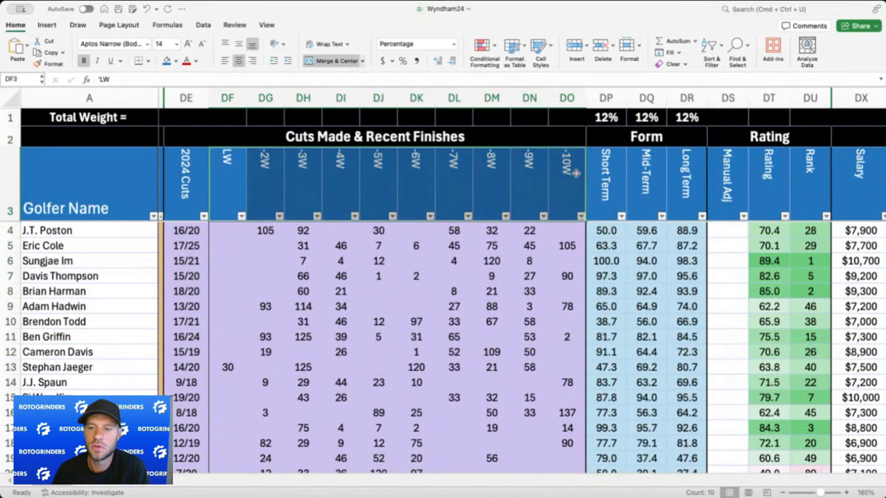
left_click(407, 291)
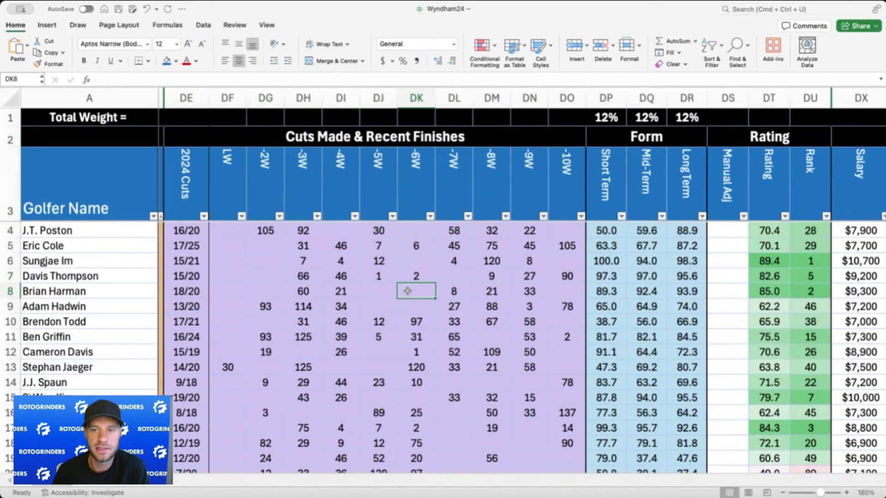
left_click(566, 177)
left_click(388, 291)
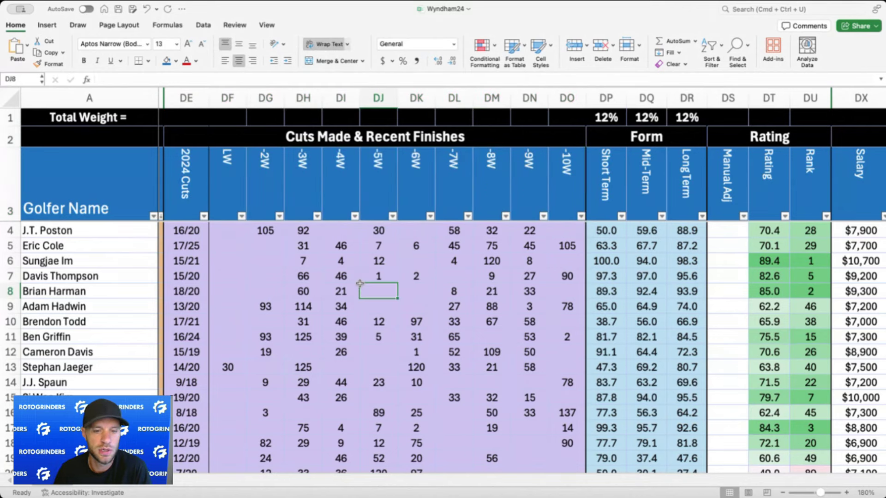
left_click(389, 280)
scroll(389, 343, "down", 2)
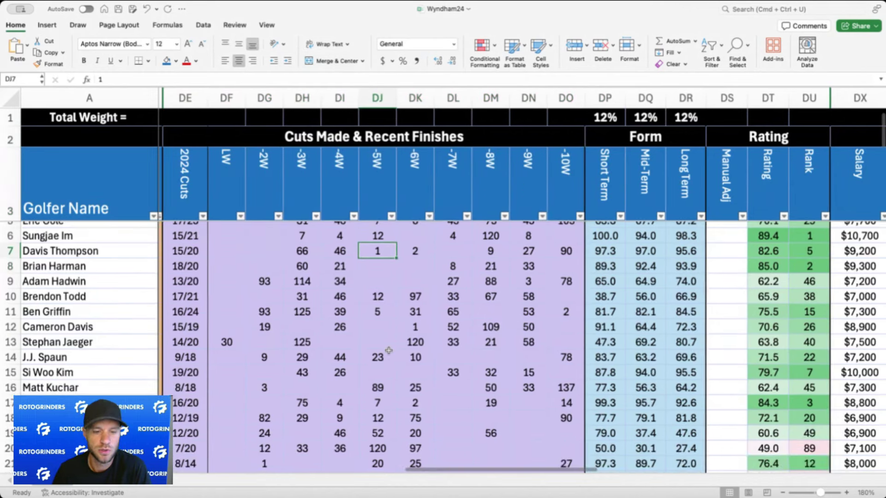
scroll(388, 351, "up", 2)
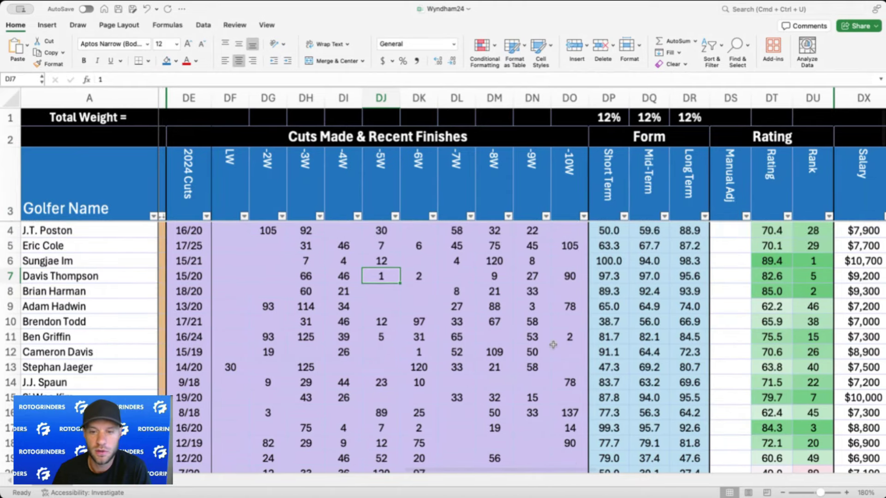
Step: Review Eric Cole's recent finishes from last week through ten weeks ago
left_click(309, 244)
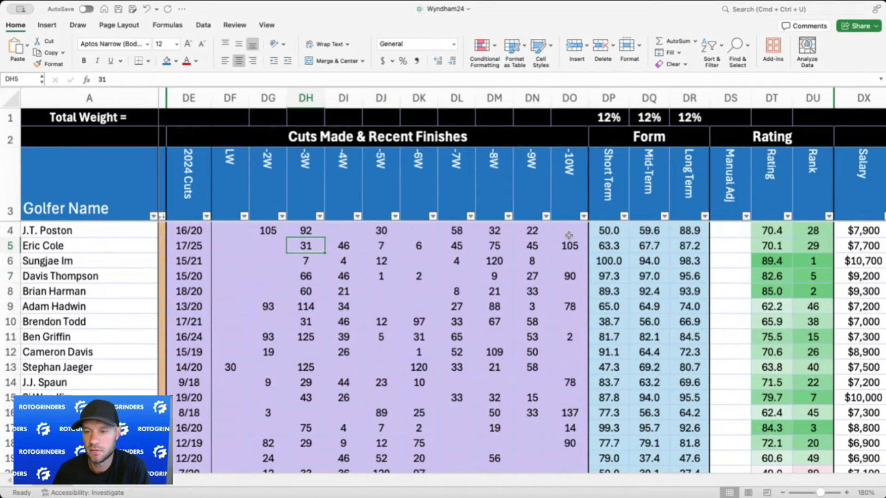
left_click_drag(570, 246, 342, 246)
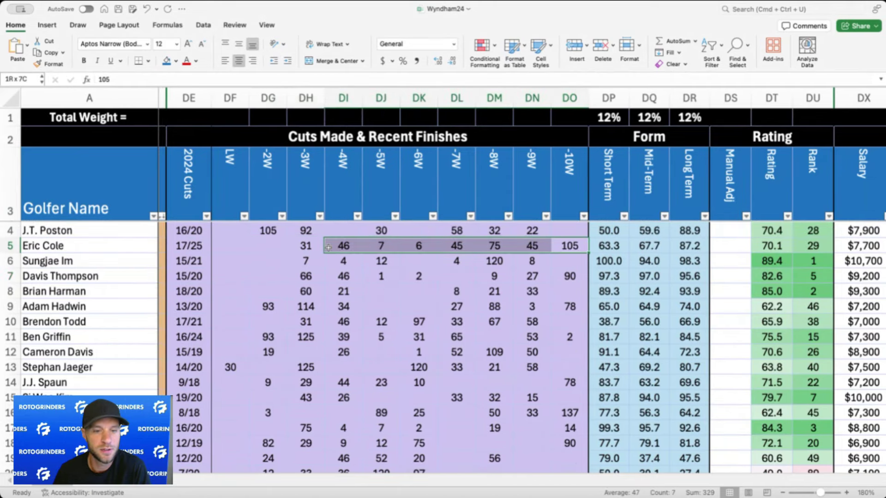
left_click(277, 248)
key("Left")
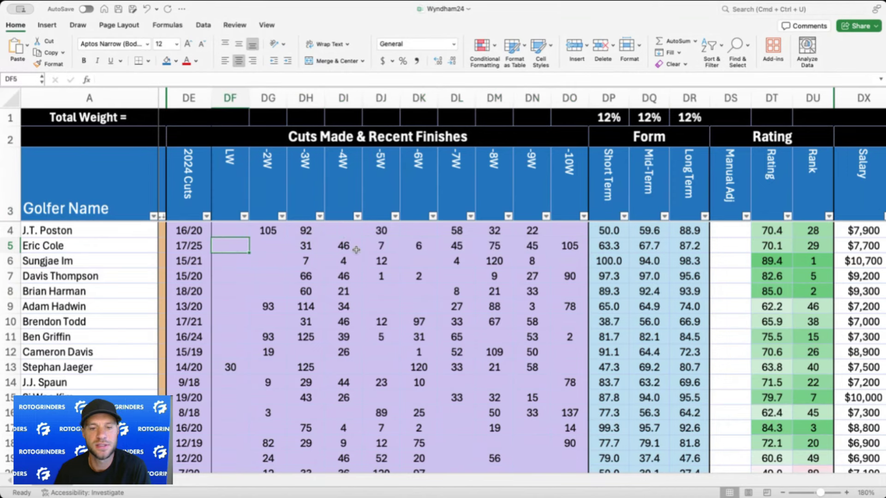
left_click(425, 247)
scroll(430, 246, "right", 4)
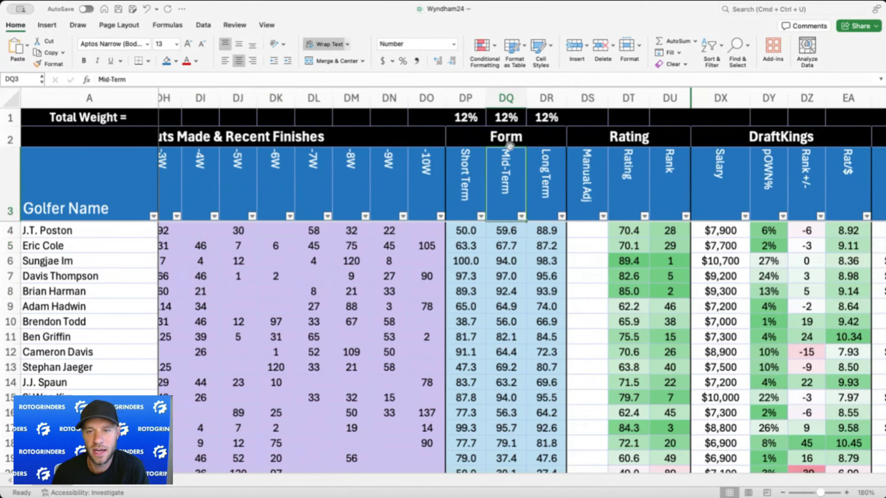
Step: Total the three Form weights and review the Short, Mid-Term and Long Term form columns
left_click(482, 119)
left_click_drag(484, 119, 544, 116)
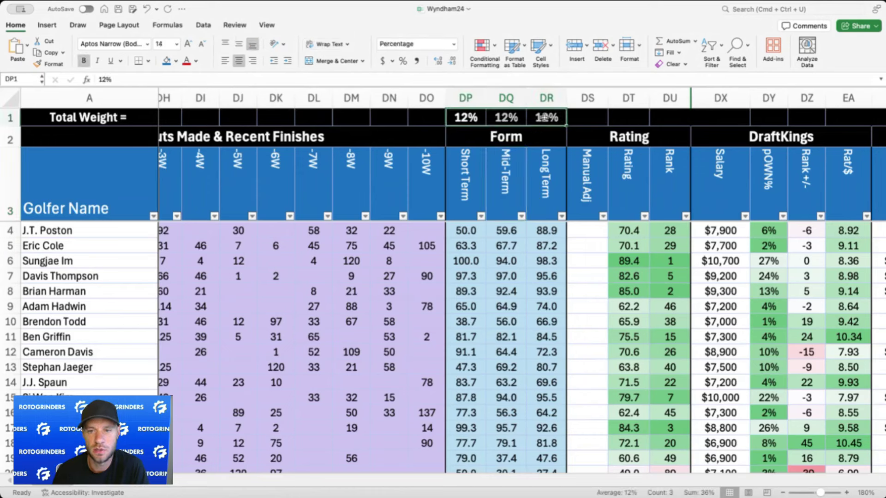
left_click(474, 172)
left_click(504, 176)
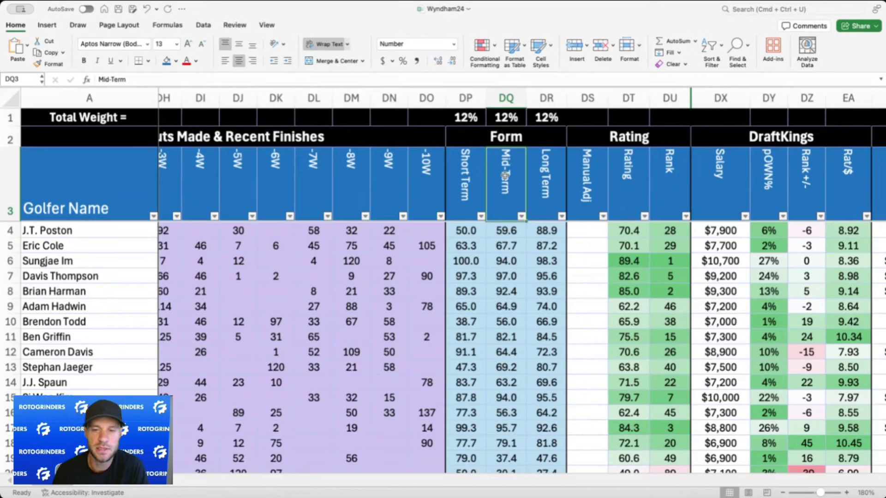
left_click(549, 169)
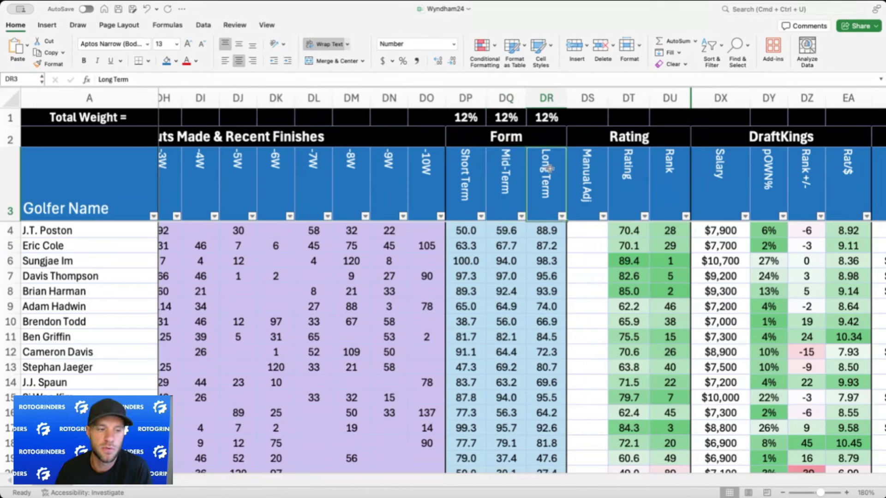
left_click(540, 294)
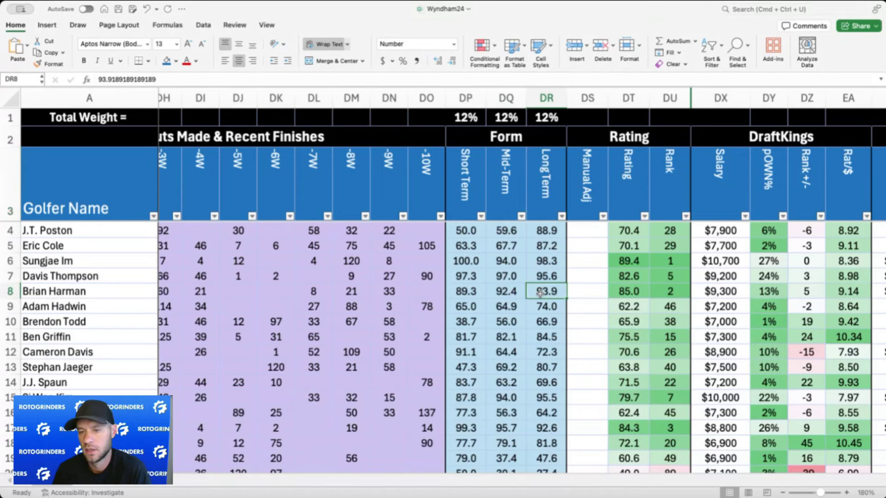
Step: Recheck the 12% Long Term form weight, then move to the fpts player sheet
scroll(540, 294, "right", 3)
scroll(540, 294, "right", 1)
left_click(396, 164)
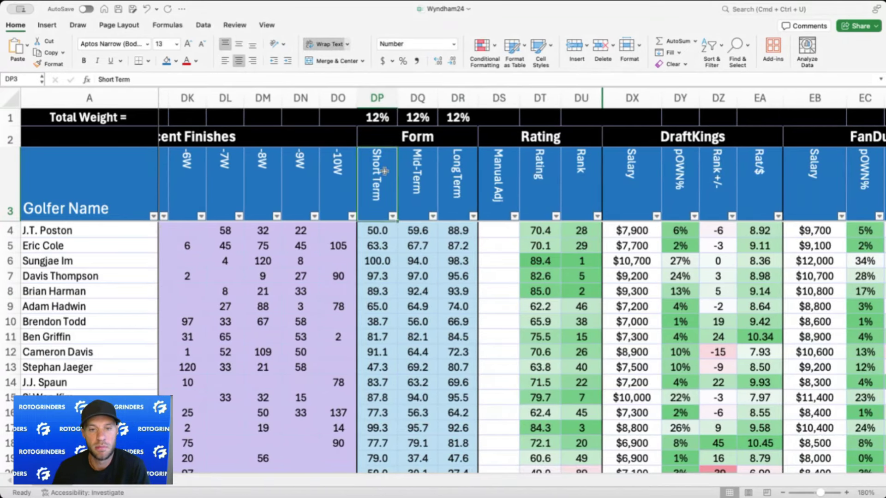
left_click(469, 176)
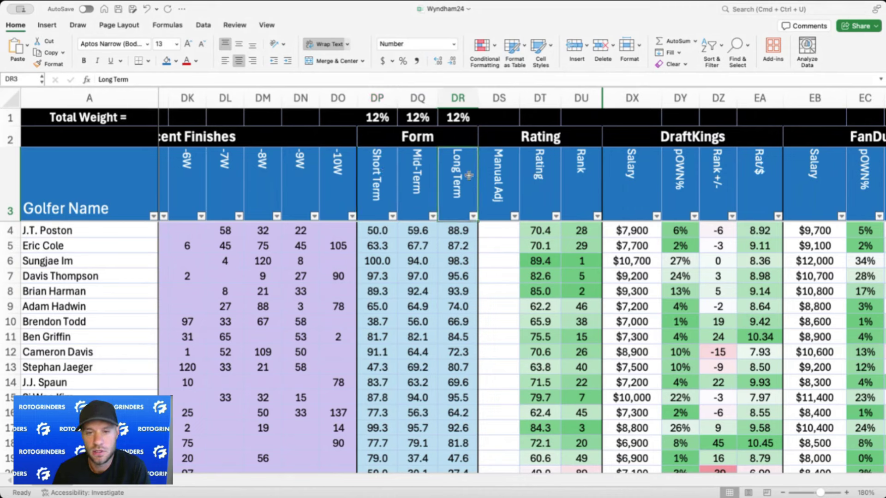
left_click(467, 121)
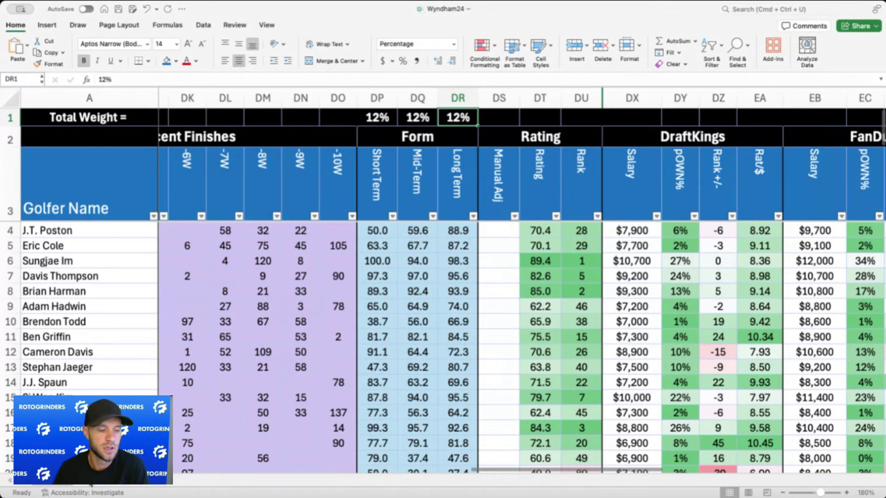
left_click(92, 485)
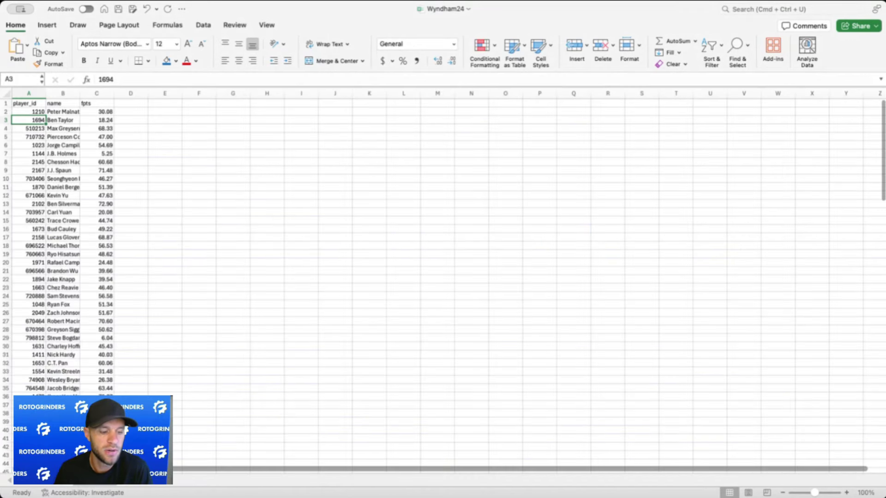
Step: Inspect Lucas Glover's IFERROR/INDEX fpts formula in C17, then go back to the model sheet
left_click(106, 237)
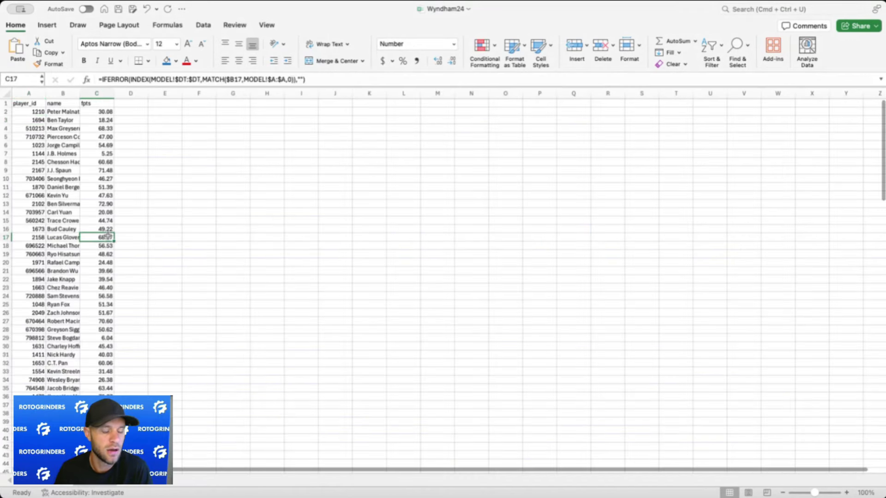
left_click(61, 485)
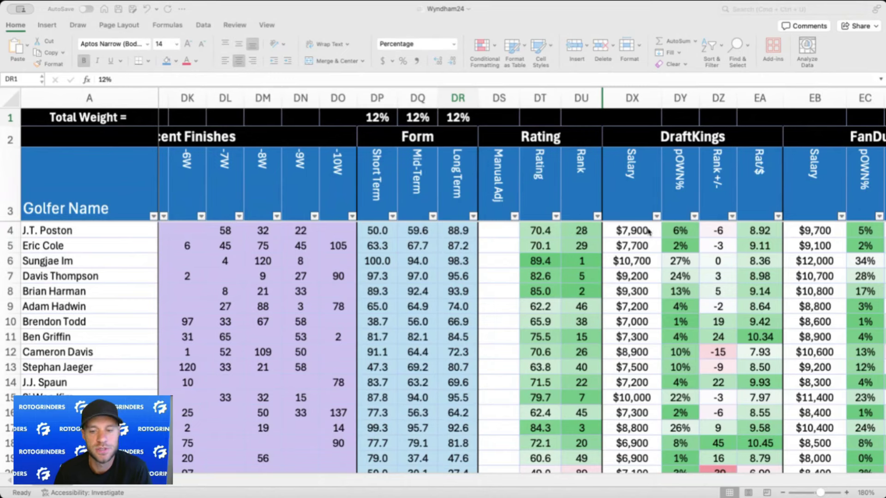
Step: Sort the table by the Rank column and check Davis Thompson's DraftKings rank difference
scroll(555, 269, "right", 5)
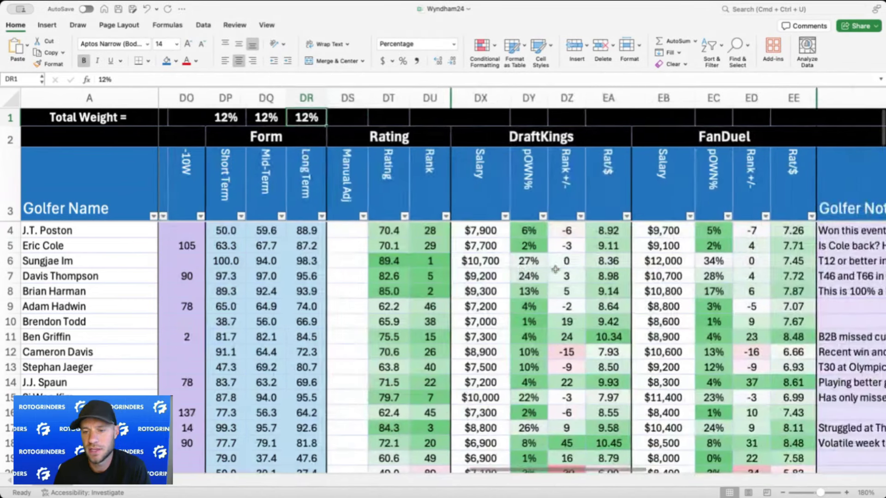
left_click(390, 213)
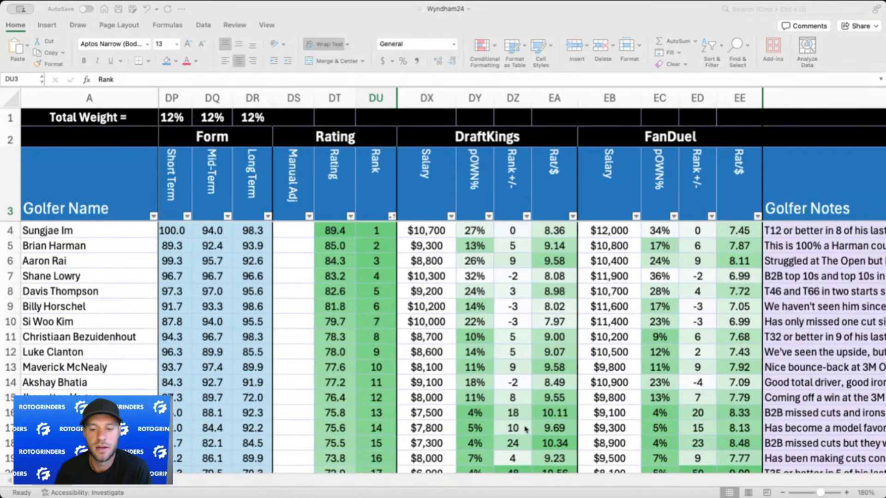
left_click(511, 293)
Step: Check projected DraftKings ownership for Aaron Rai, Shane Lowry, Billy Horschel and Davis Thompson
scroll(512, 293, "right", 1)
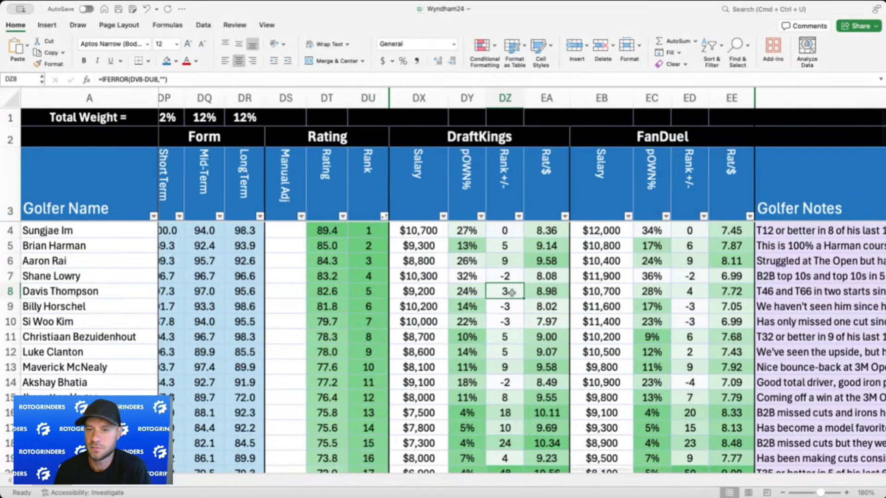
scroll(511, 293, "right", 1)
left_click(454, 160)
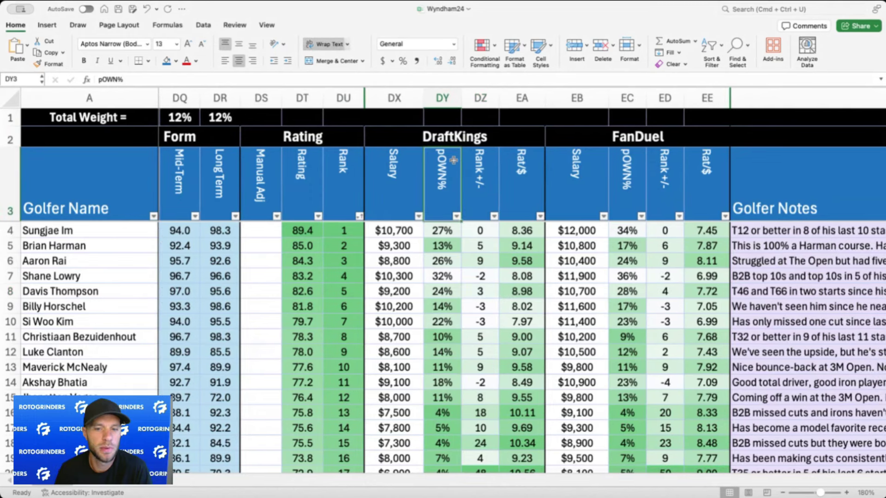
left_click(446, 259)
left_click(446, 279)
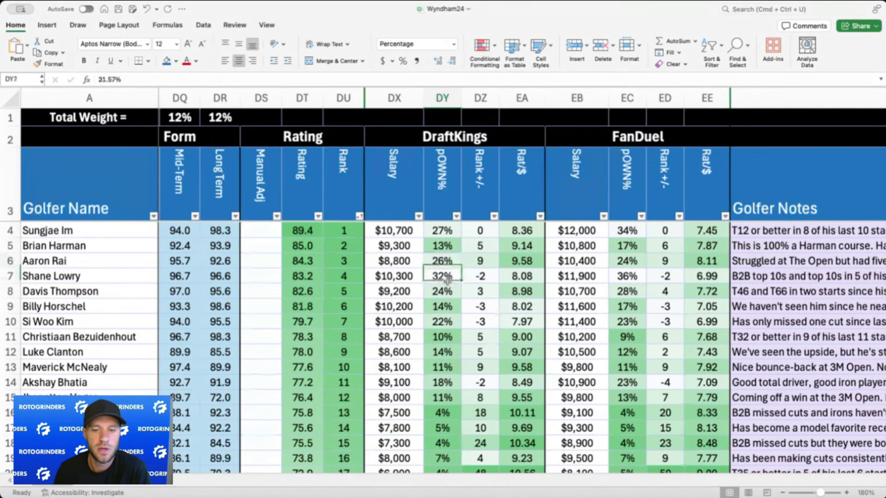
left_click(443, 304)
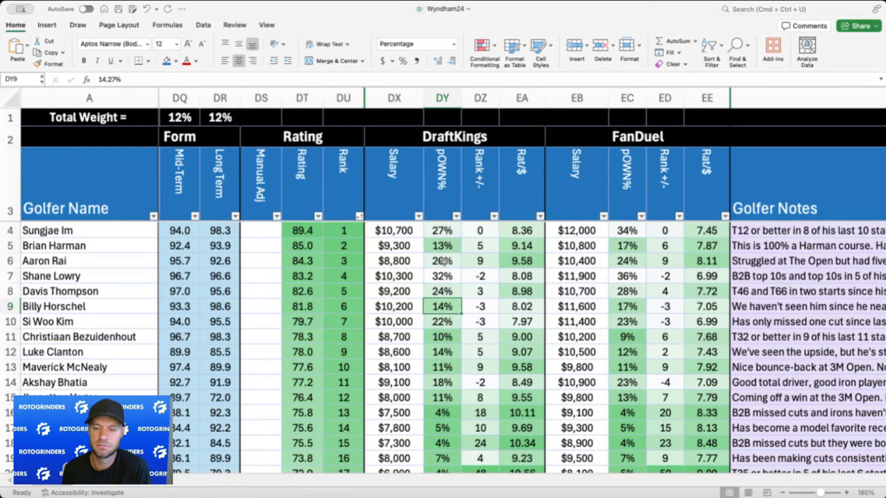
left_click(424, 289)
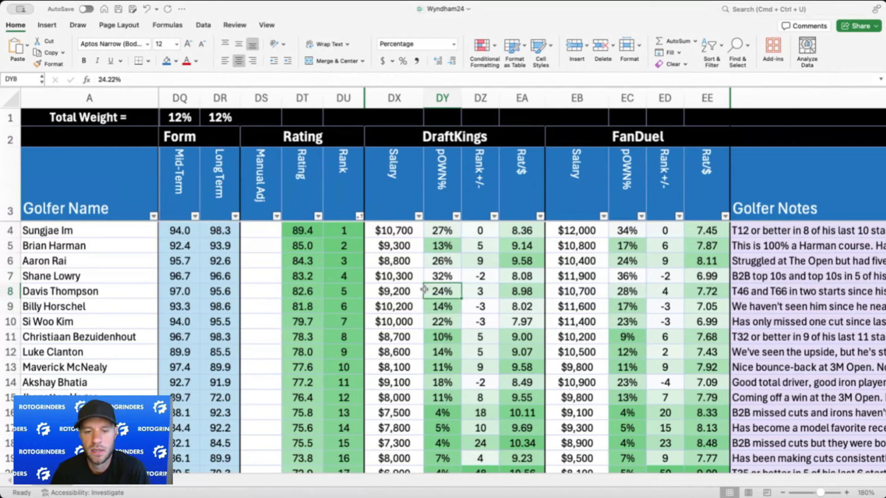
Step: Compare overall ranks and Rank +/- values for Davis Thompson, Sungjae Im and Brian Harman
left_click(350, 295)
left_click(444, 287)
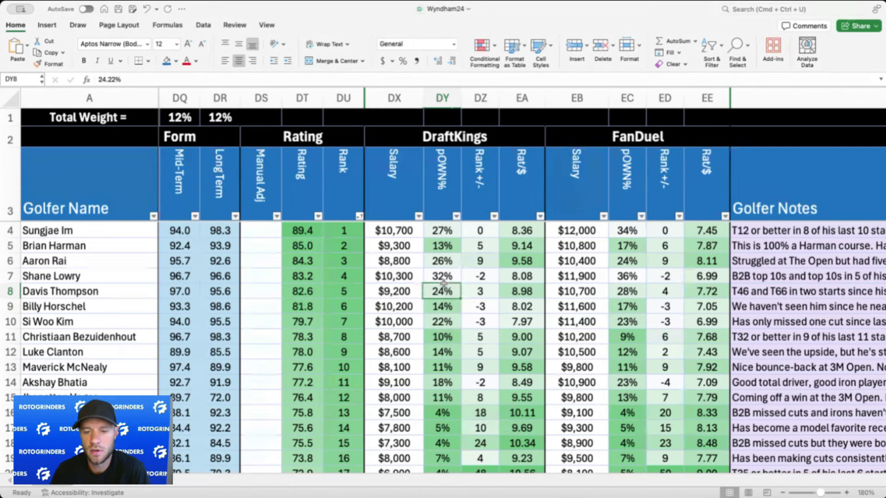
left_click(342, 233)
left_click(473, 247)
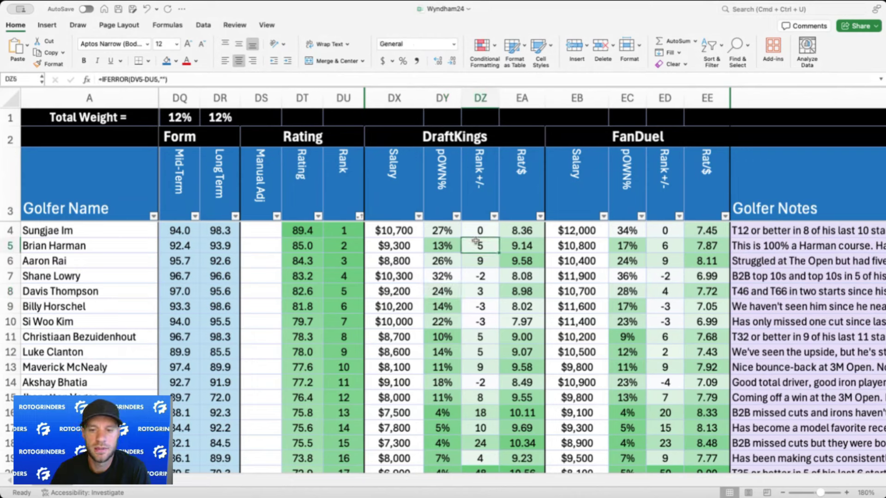
left_click(489, 232)
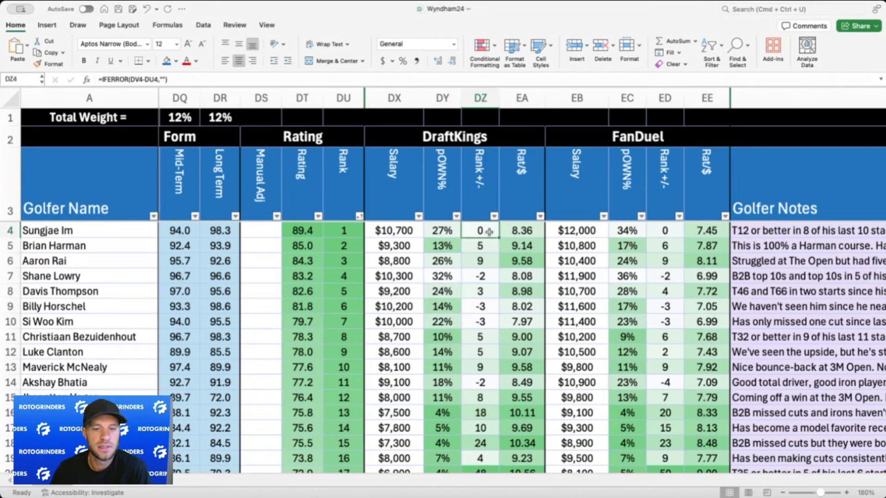
scroll(489, 232, "right", 3)
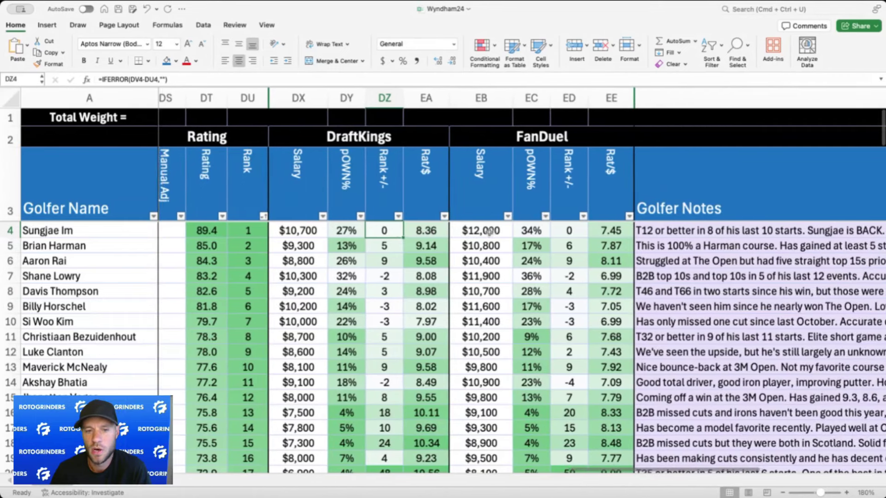
scroll(489, 232, "left", 3)
scroll(489, 232, "left", 2)
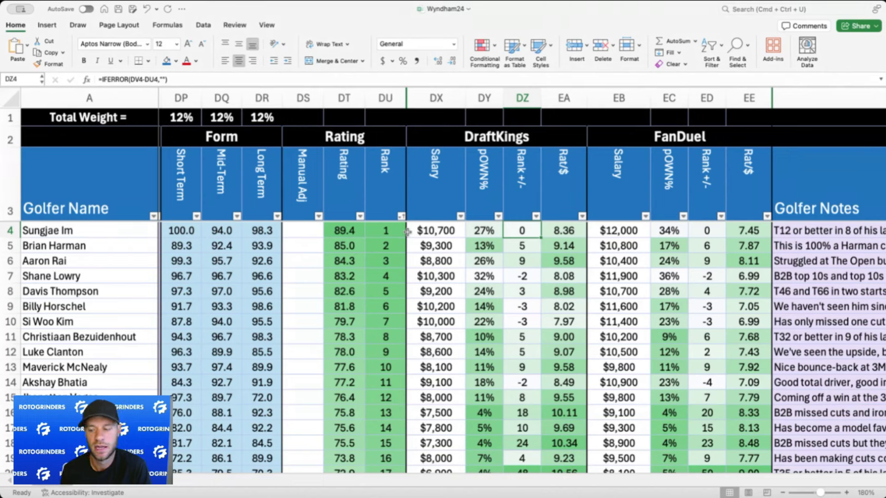
scroll(407, 231, "left", 10)
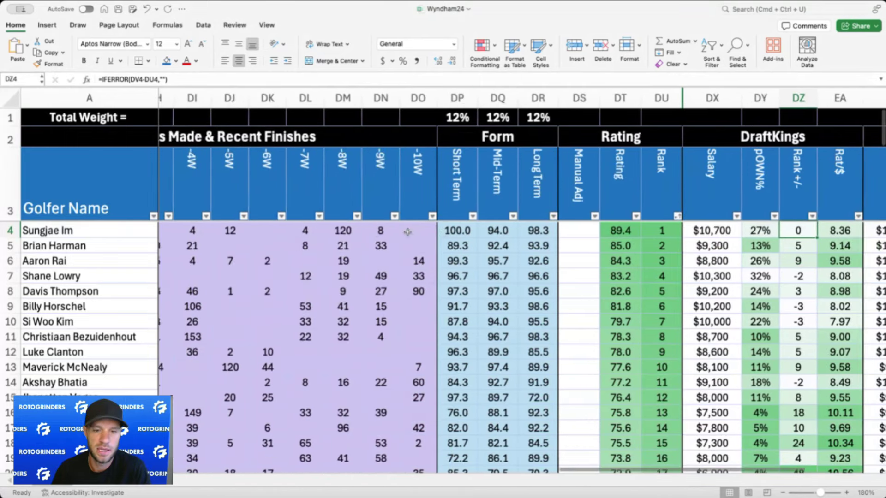
scroll(407, 231, "left", 8)
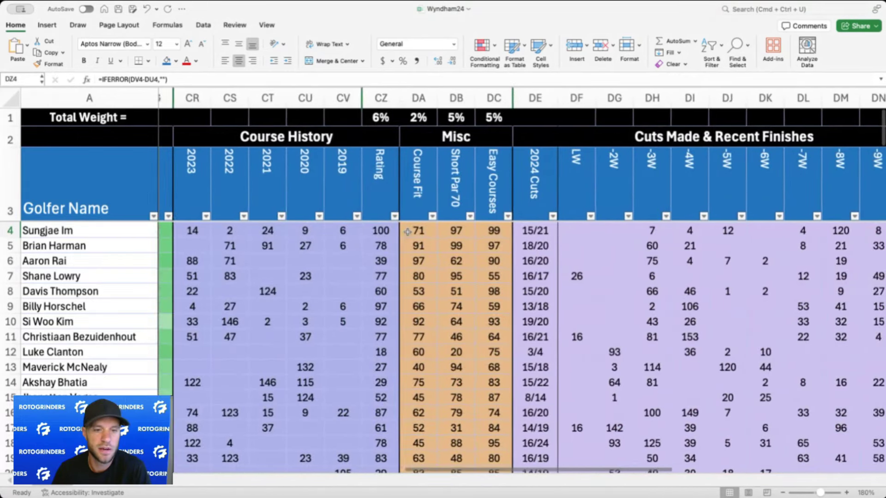
left_click(246, 230)
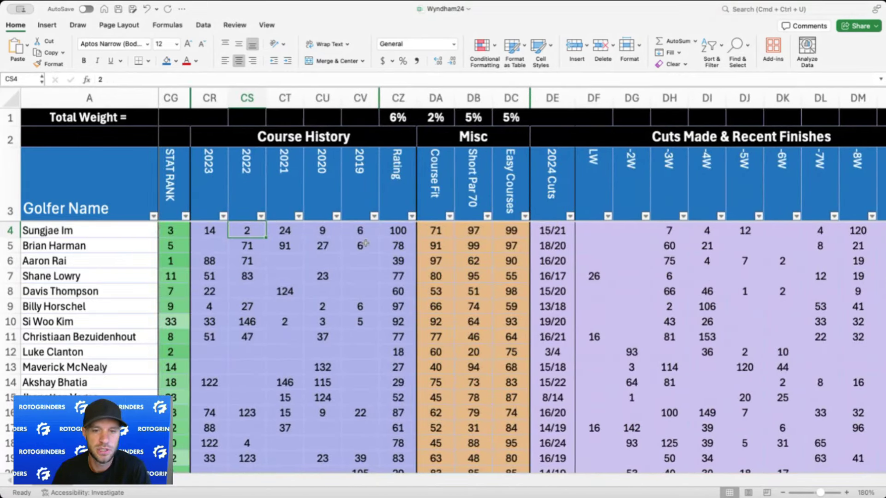
left_click_drag(221, 231, 373, 234)
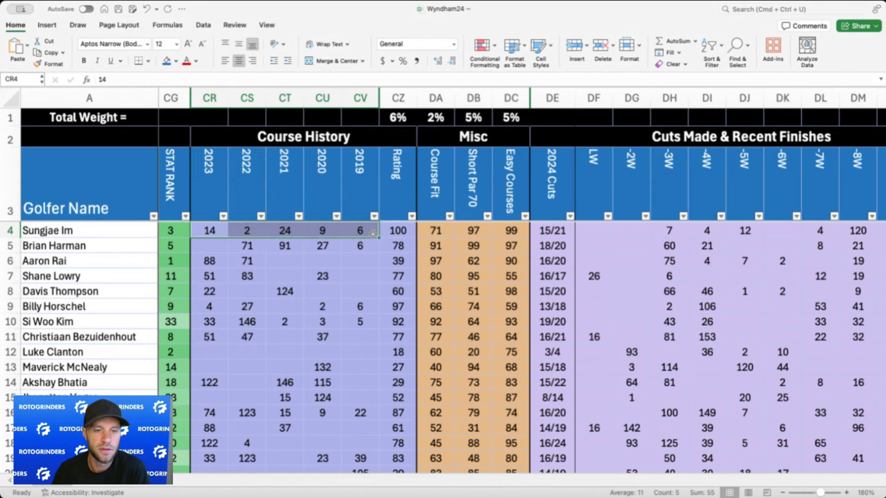
Step: Check Sungjae Im's and Brian Harman's projected ownership and Brian Harman's DraftKings salary
left_click(508, 230)
scroll(554, 230, "right", 10)
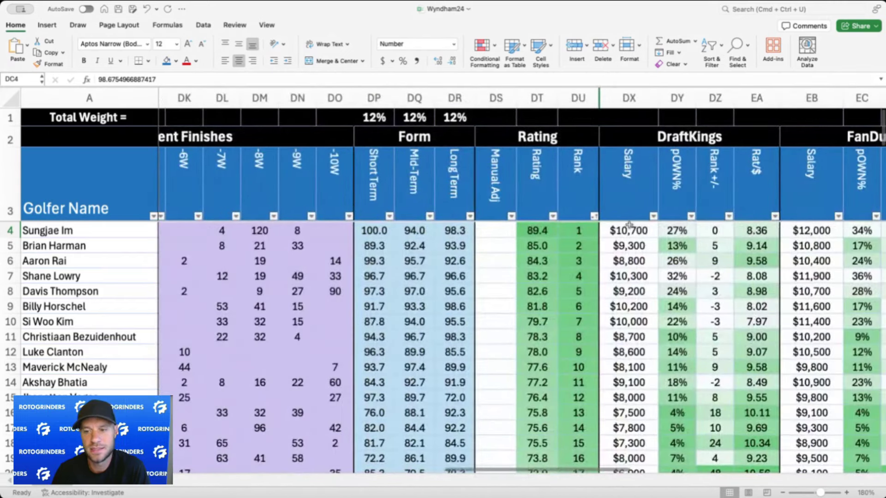
left_click(674, 229)
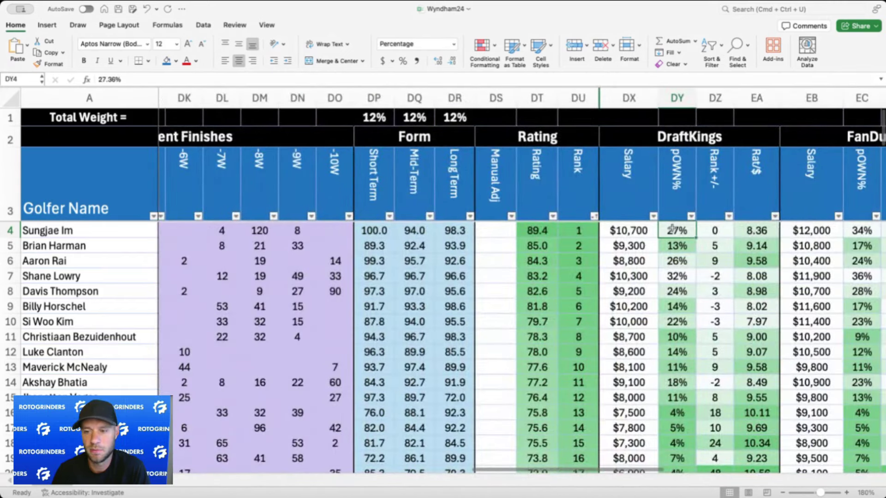
left_click(671, 276)
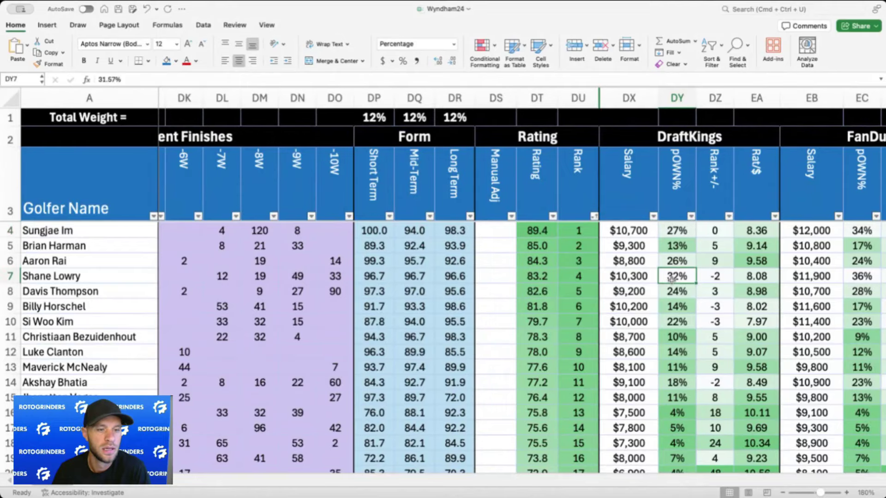
left_click(629, 241)
left_click(677, 245)
scroll(637, 243, "right", 2)
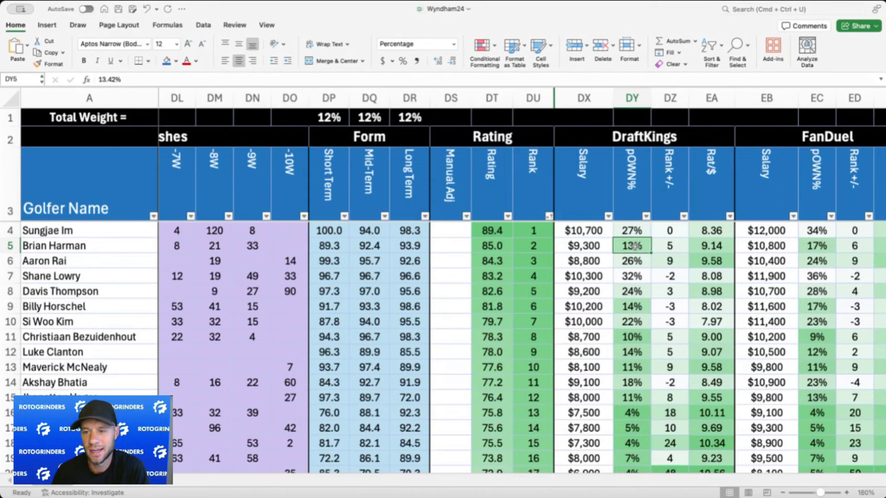
left_click(600, 246)
Step: Check Brian Harman's -4W finish of 21, then return to the Rating and DraftKings columns
scroll(598, 248, "left", 3)
scroll(598, 248, "left", 8)
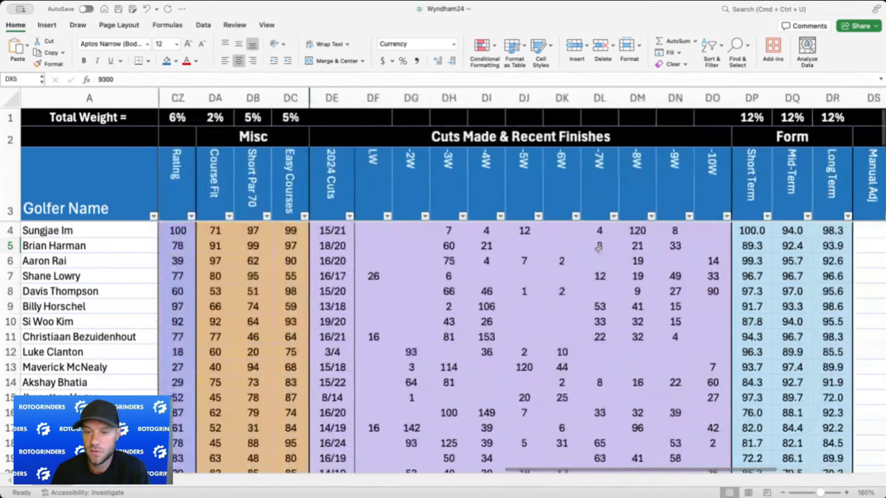
left_click(514, 245)
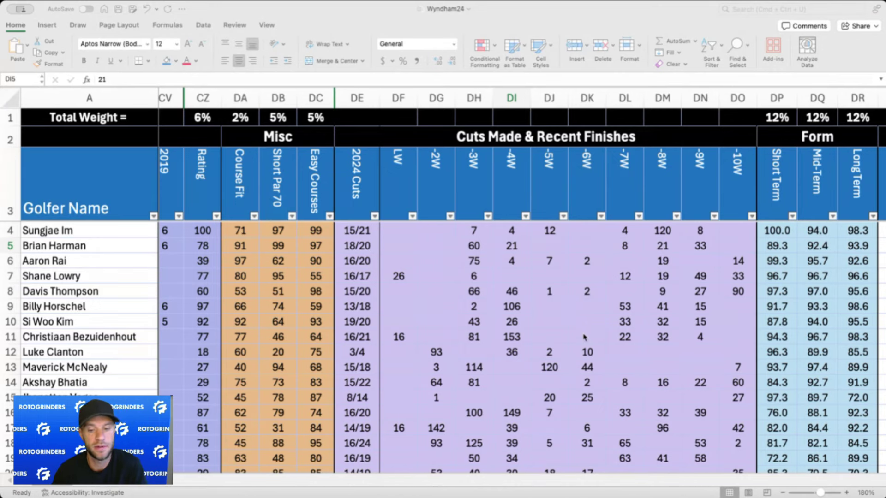
left_click(512, 244)
scroll(512, 239, "left", 4)
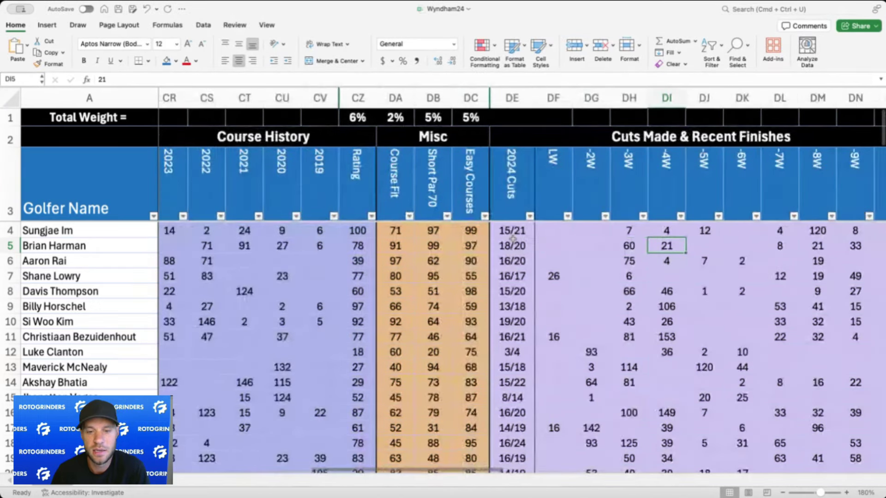
scroll(513, 239, "left", 3)
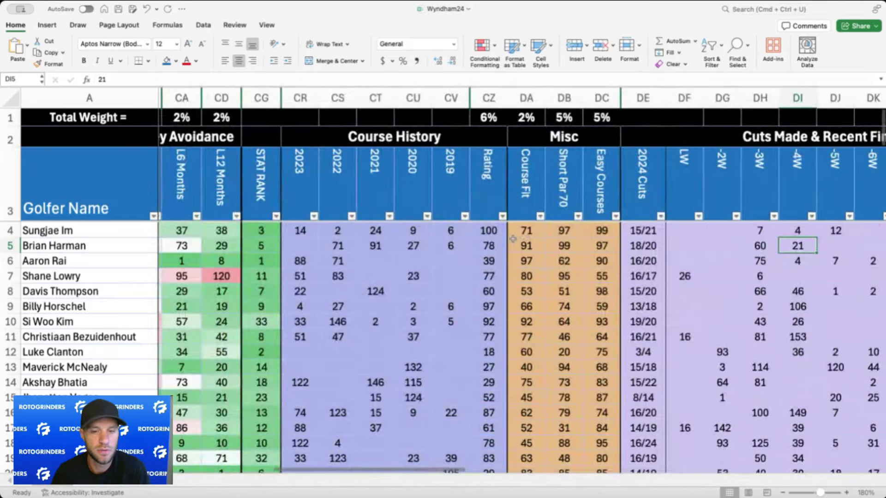
scroll(513, 239, "right", 15)
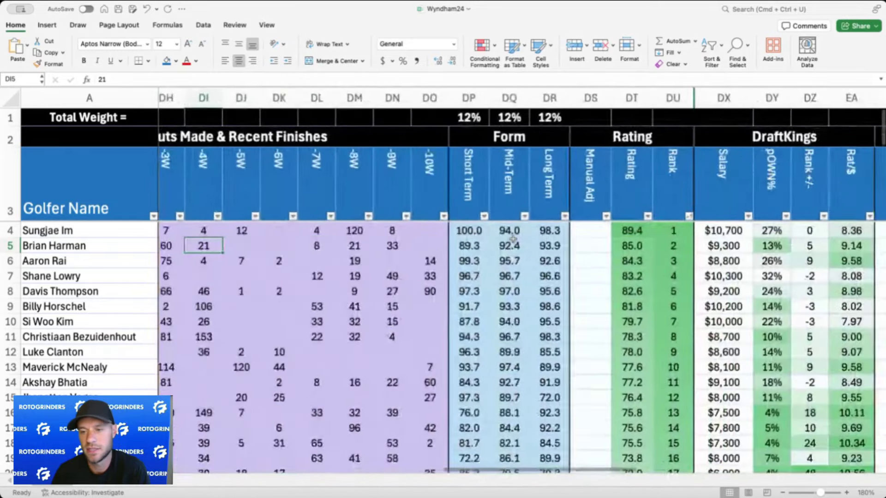
scroll(512, 239, "right", 4)
Step: Check Harman's $9,300 and Rai's $8,800 DraftKings salaries, then Rai's recent finishes (4, 7, 2, 75)
left_click(572, 245)
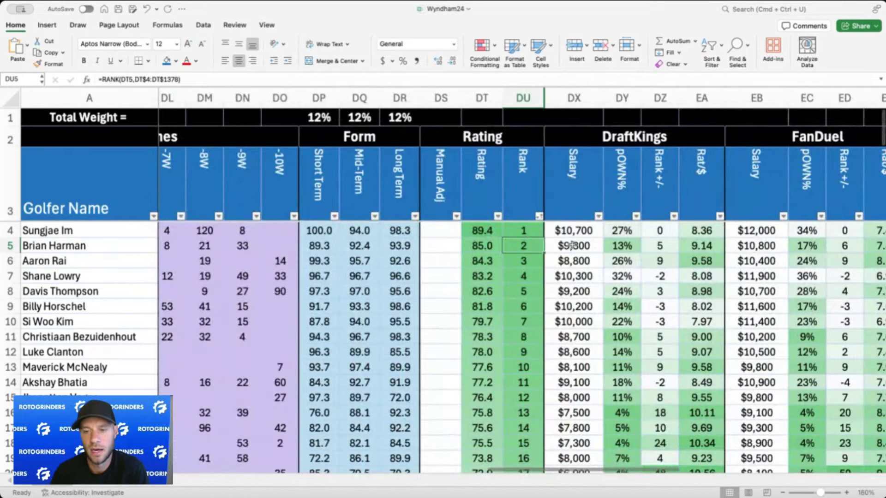
left_click(595, 257)
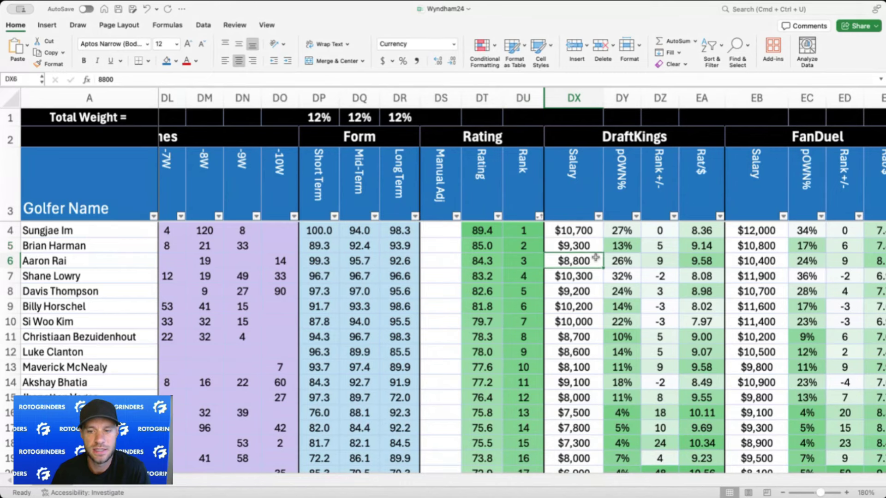
scroll(535, 293, "left", 7)
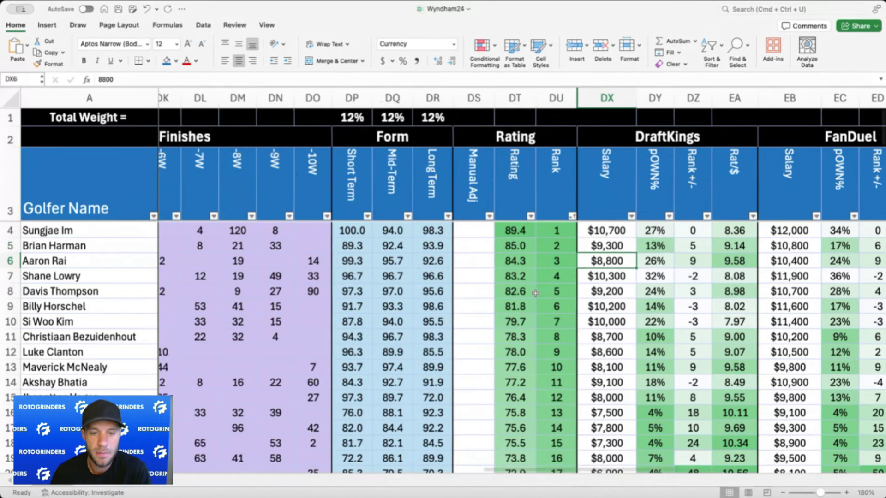
left_click_drag(549, 261, 342, 259)
left_click_drag(399, 261, 338, 260)
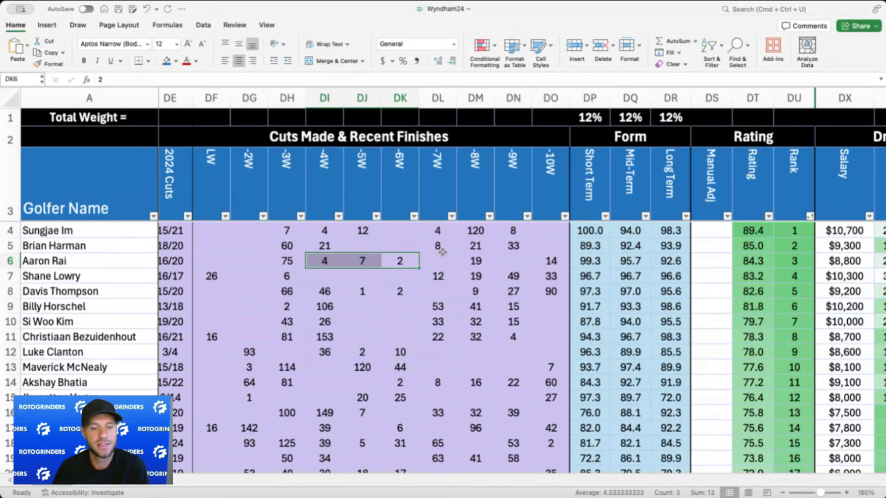
left_click(287, 261)
Step: Review Aaron Rai's course results (71 in 2022, 88 in 2023) and 12-month approach ranking of 5
scroll(292, 261, "left", 5)
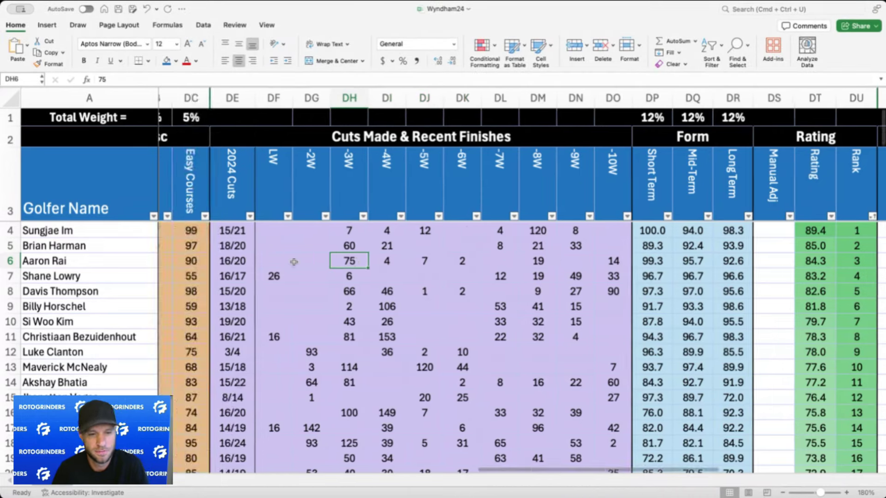
scroll(450, 257, "left", 4)
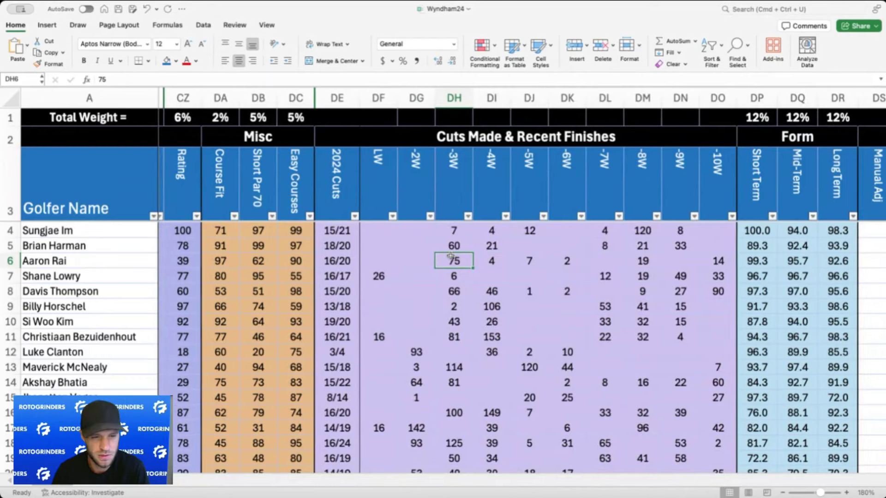
scroll(451, 256, "left", 3)
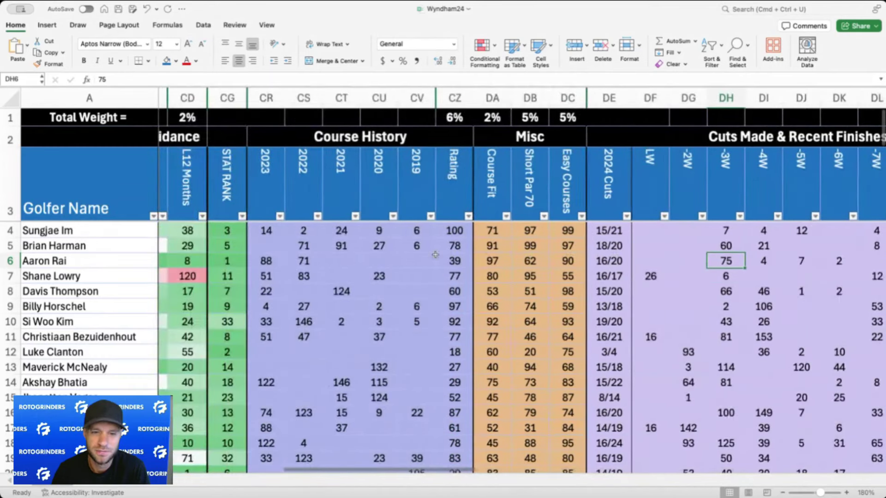
left_click(304, 259)
key("Left")
key("Right")
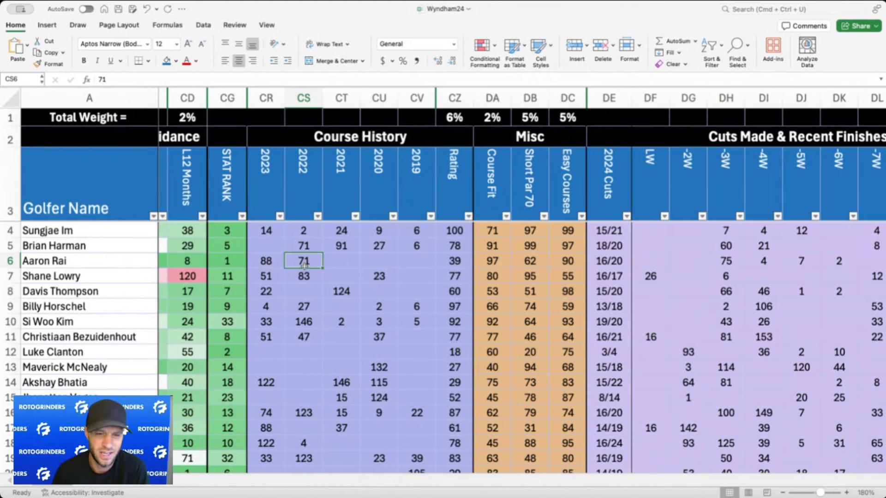
scroll(303, 263, "right", 10)
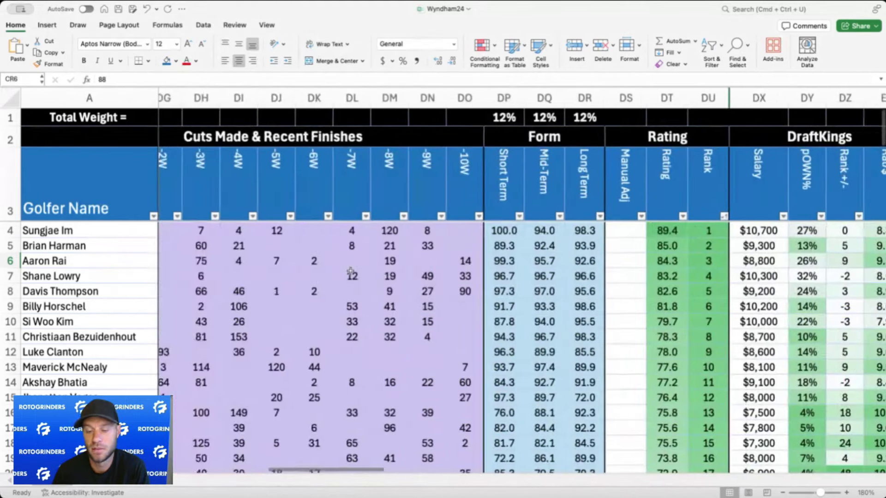
key("Left")
scroll(366, 269, "left", 15)
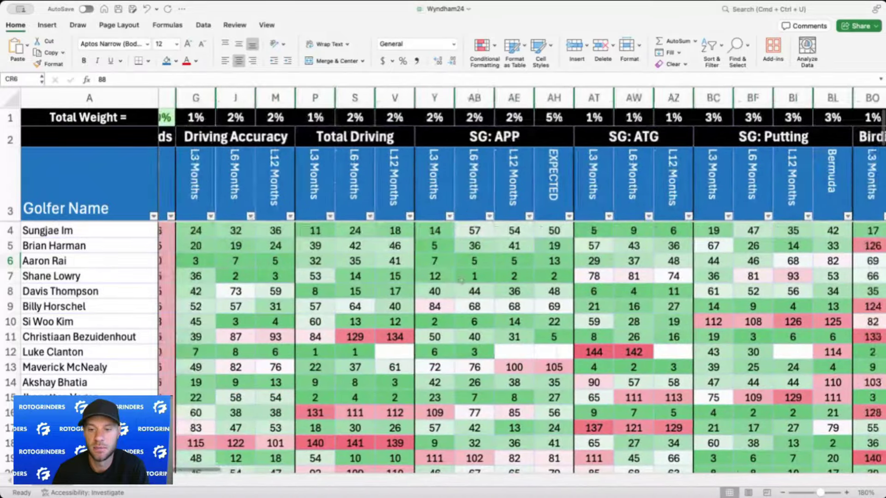
left_click(513, 255)
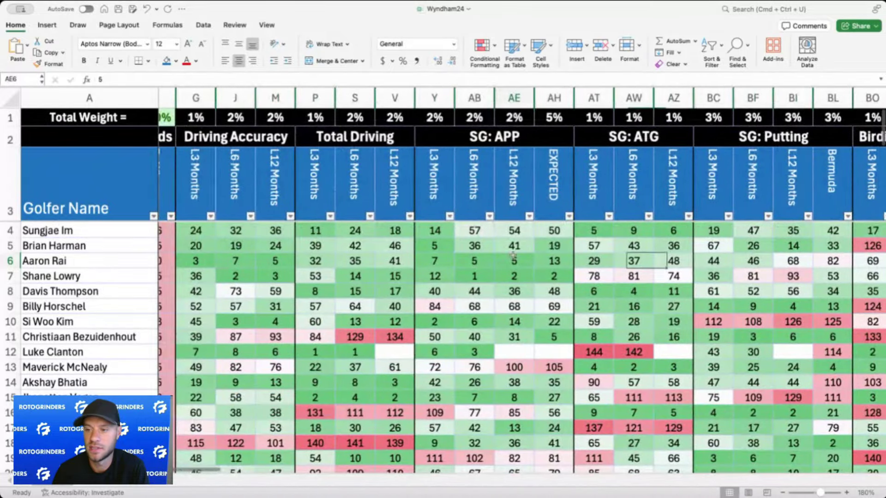
scroll(512, 256, "right", 10)
scroll(512, 255, "right", 5)
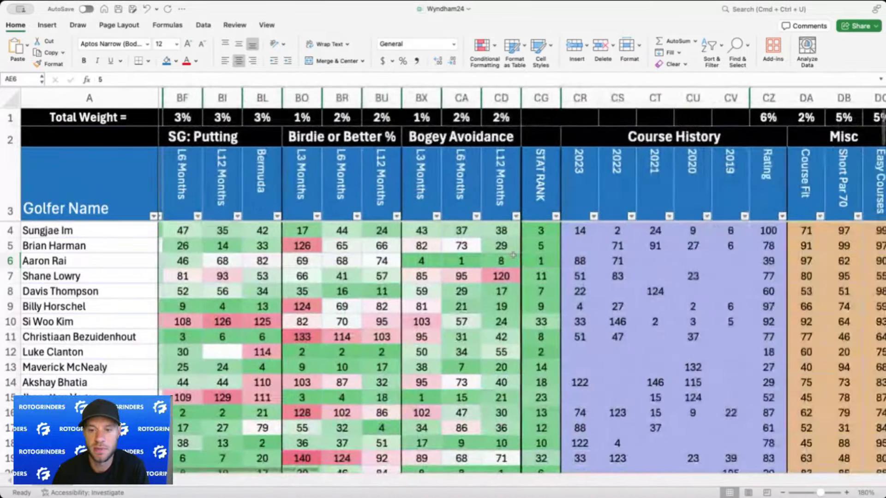
Step: Check Rai's STAT RANK and DraftKings ownership, then sum the top three DraftKings salaries in DX4:DX6
left_click(521, 261)
scroll(522, 261, "right", 10)
scroll(522, 261, "right", 8)
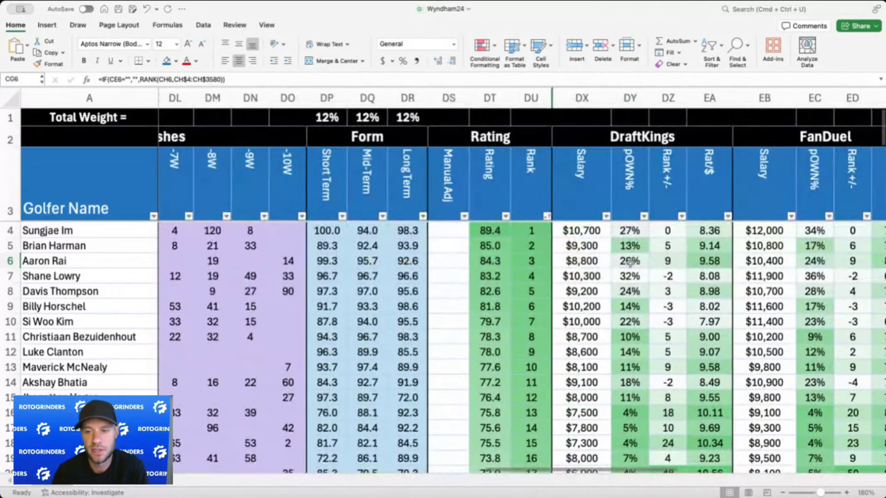
left_click(630, 261)
left_click(599, 245)
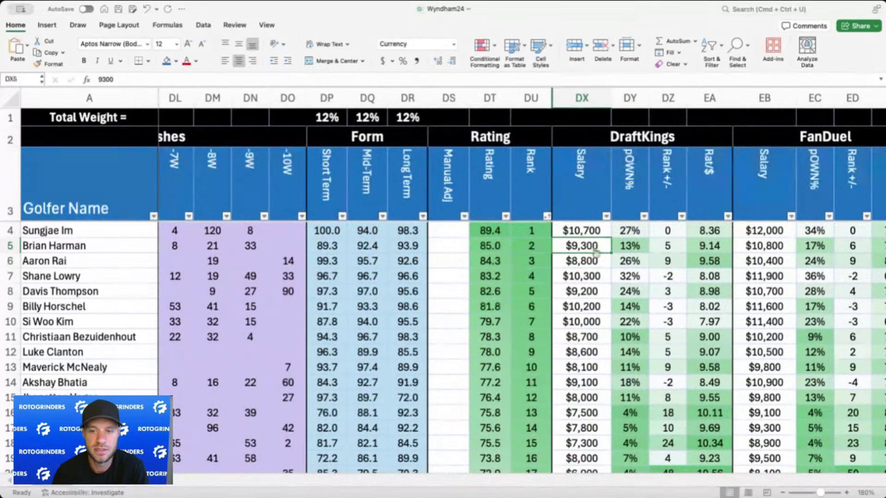
left_click_drag(589, 231, 586, 264)
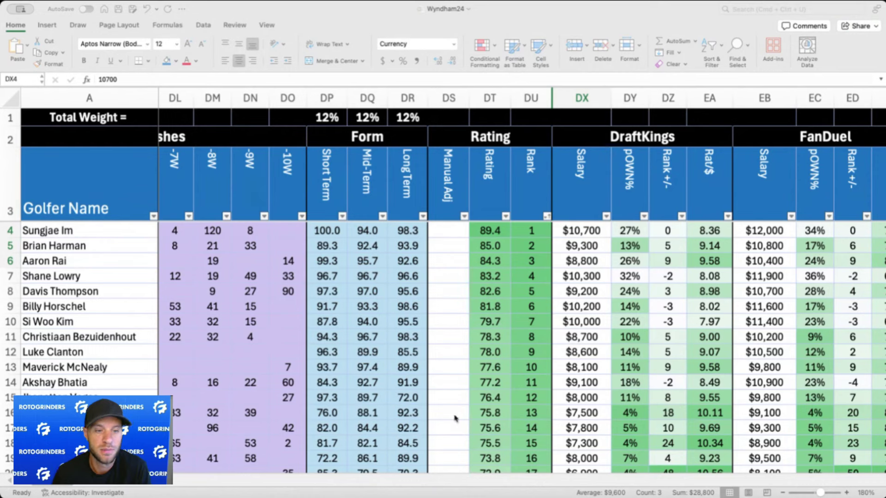
Step: Compare Shane Lowry's $10,300 and Davis Thompson's $9,200 DraftKings salaries, settling back on Lowry's
left_click(586, 273)
left_click(584, 291)
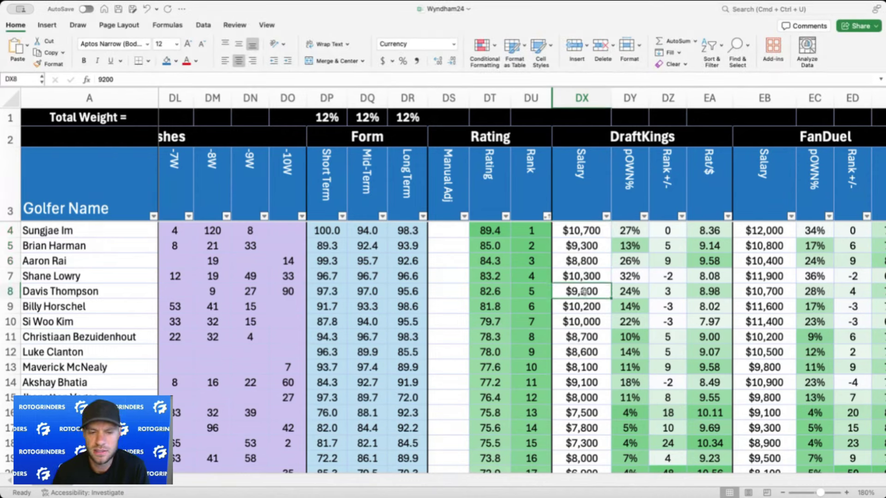
left_click(586, 276)
scroll(586, 276, "left", 5)
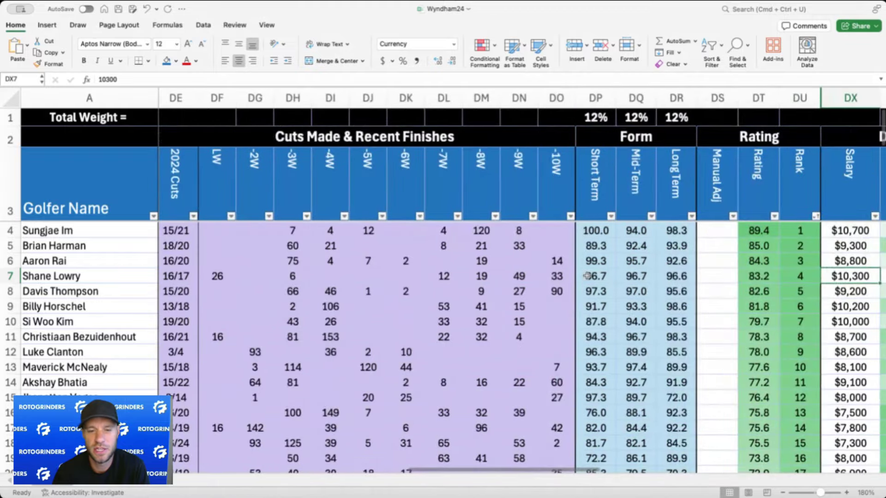
scroll(586, 275, "left", 1)
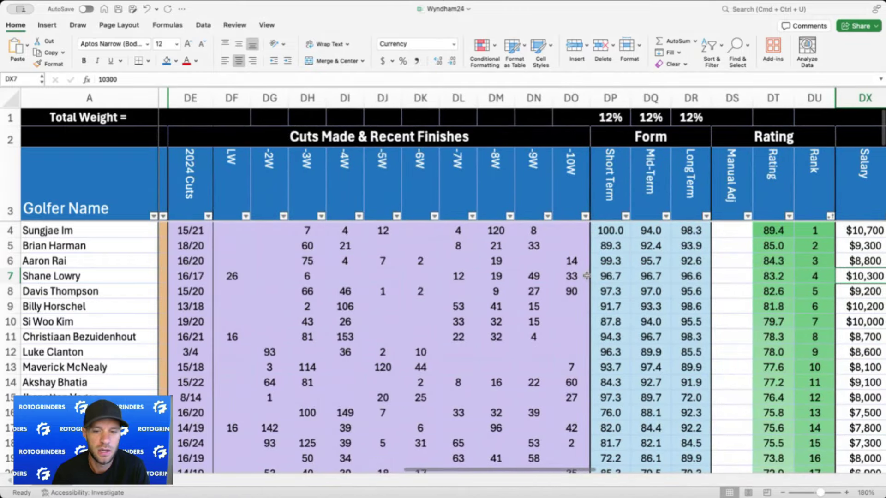
scroll(587, 276, "left", 5)
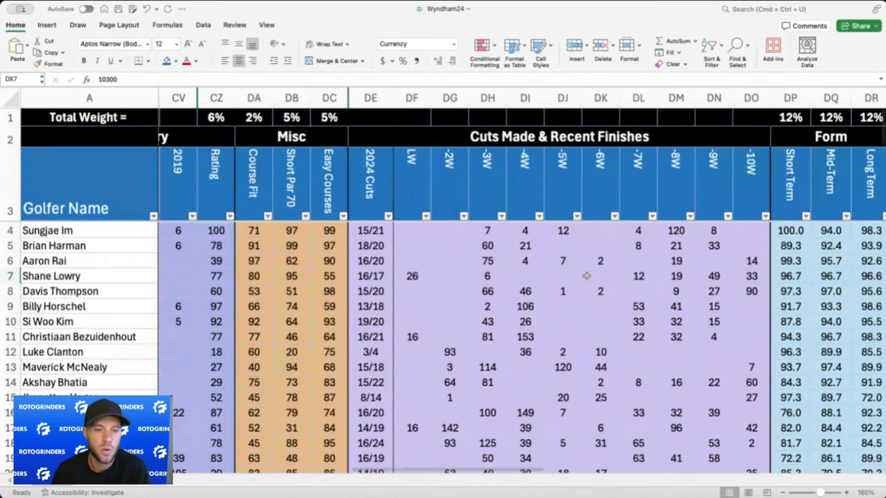
scroll(586, 276, "right", 10)
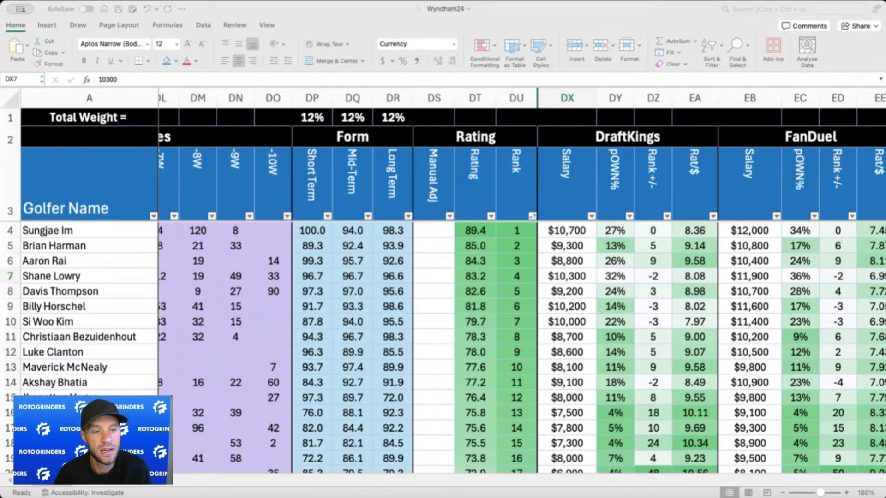
Step: Check Davis Thompson's DraftKings salary and projected ownership
left_click(585, 293)
scroll(585, 292, "right", 5)
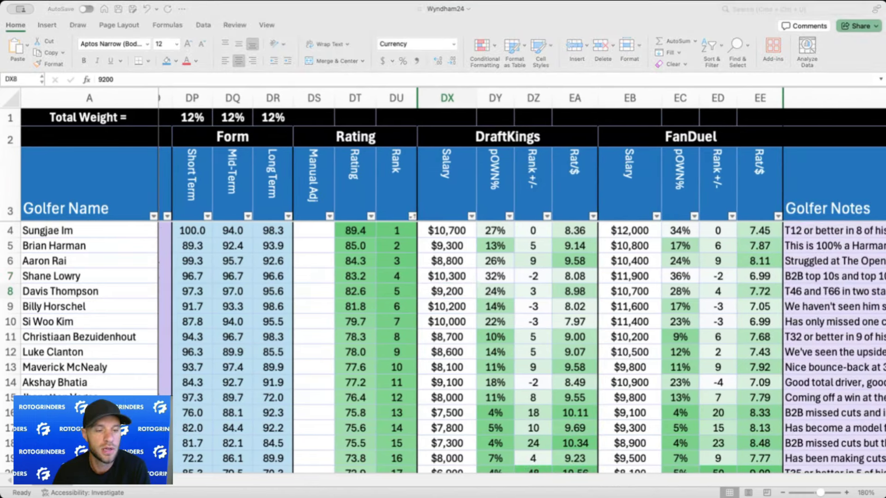
left_click(450, 292)
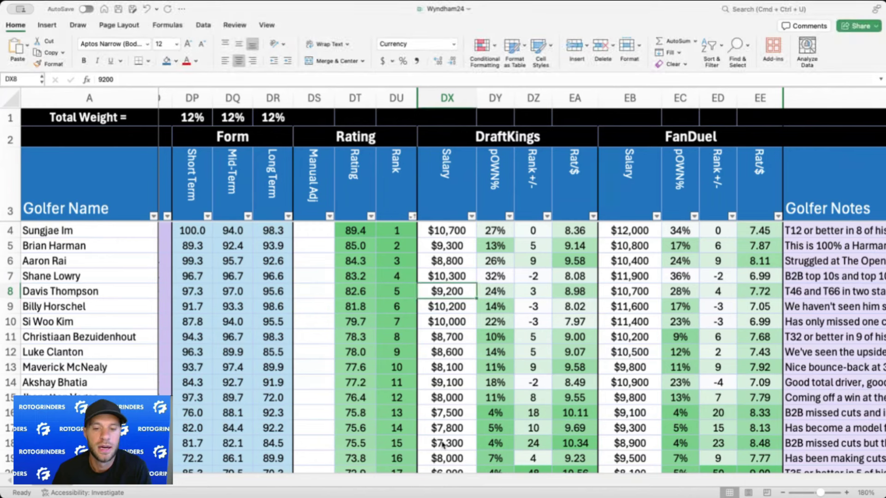
left_click(485, 286)
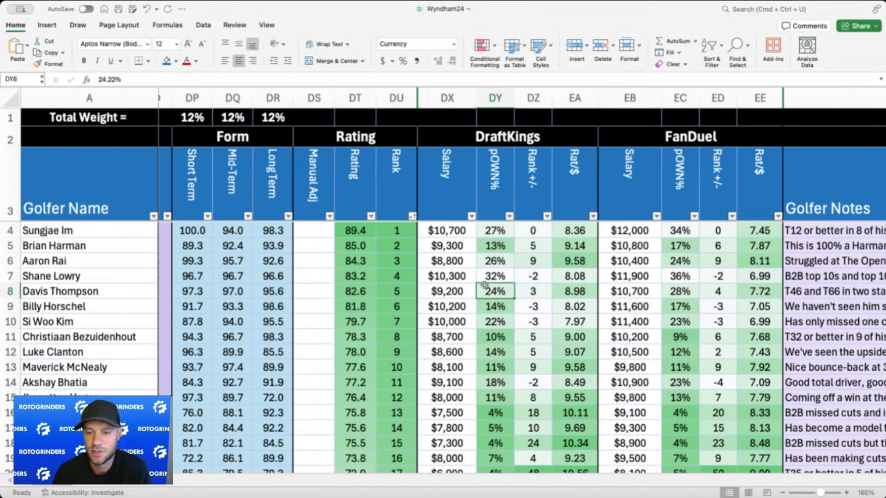
left_click(447, 287)
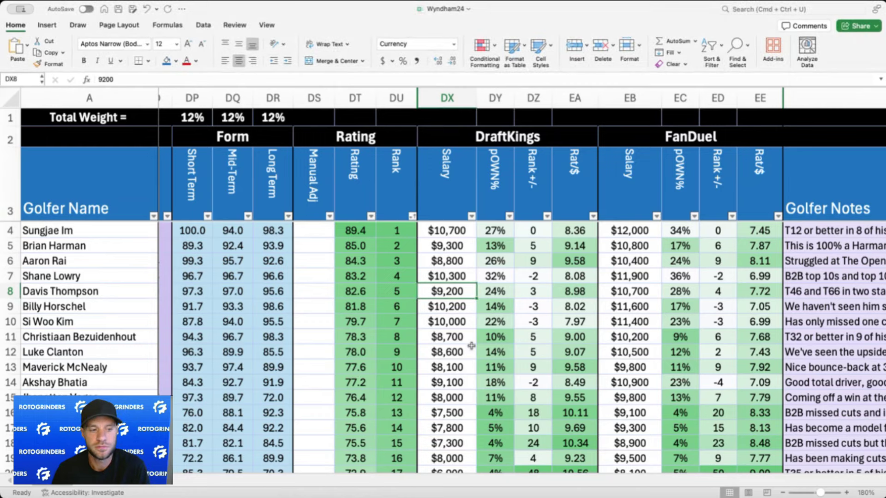
Step: Go over Davis Thompson's recent finishes of 2, 1, 46 and 66
scroll(455, 300, "down", 2)
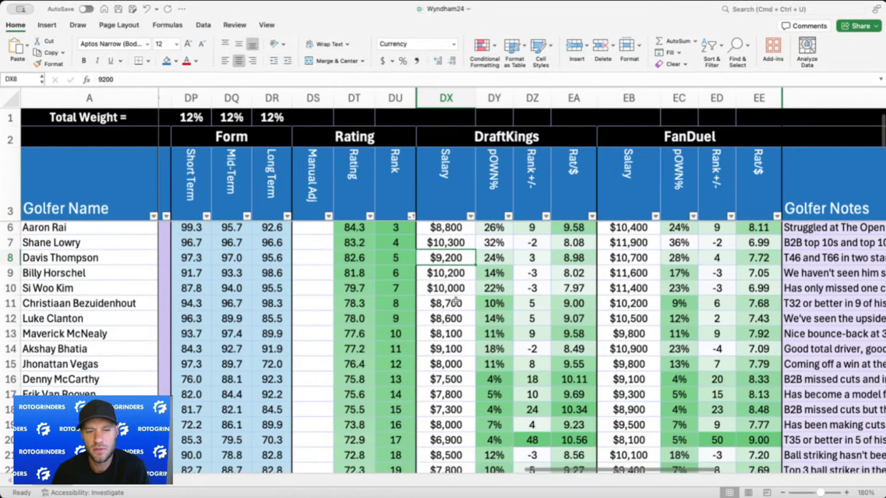
scroll(455, 301, "left", 2)
scroll(456, 300, "left", 6)
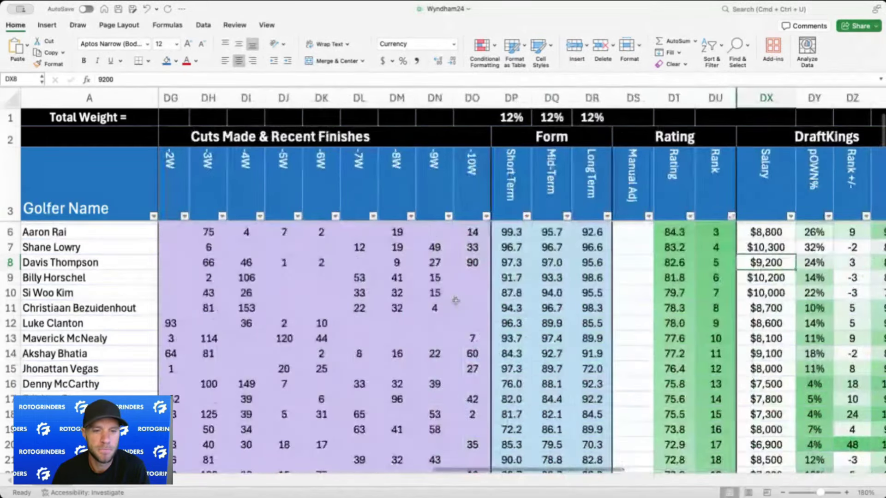
left_click(317, 263)
left_click(285, 262)
scroll(286, 263, "left", 3)
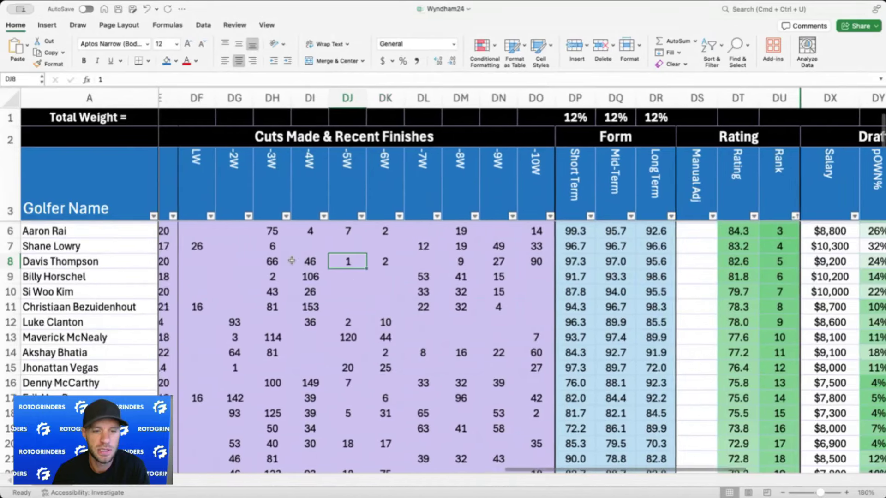
left_click(342, 260)
left_click_drag(342, 260, 310, 259)
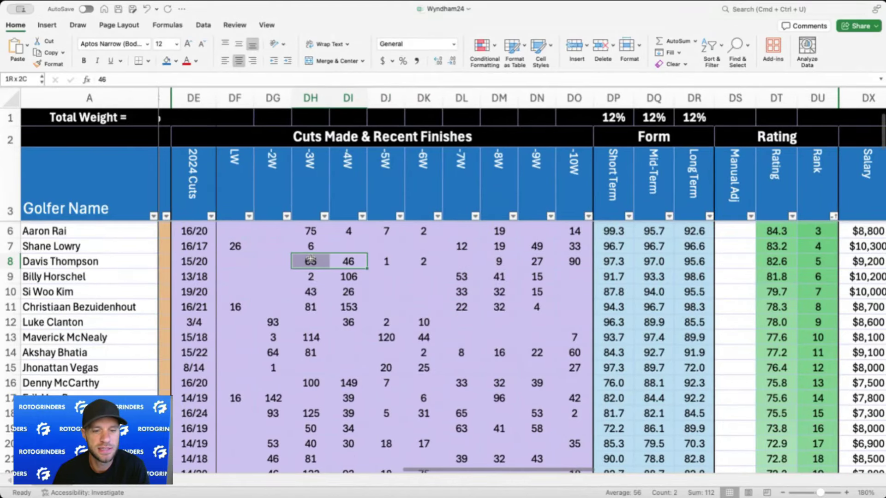
left_click(311, 259)
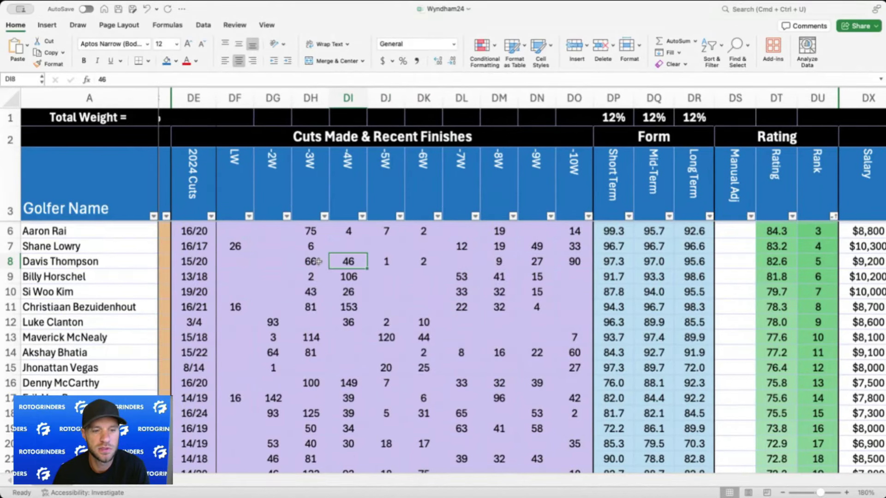
Step: Check Thompson's overall rank and DraftKings salary, then Billy Horschel's DraftKings salary
scroll(323, 261, "right", 5)
scroll(318, 261, "right", 3)
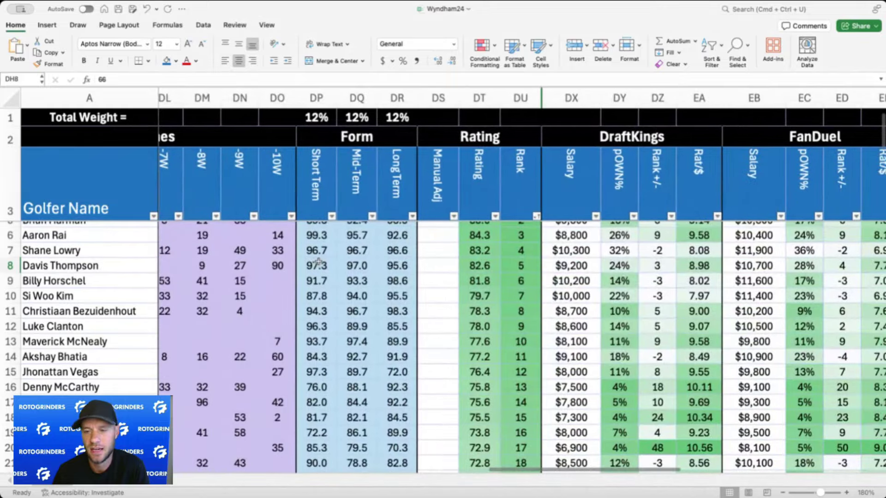
left_click(521, 266)
left_click(585, 268)
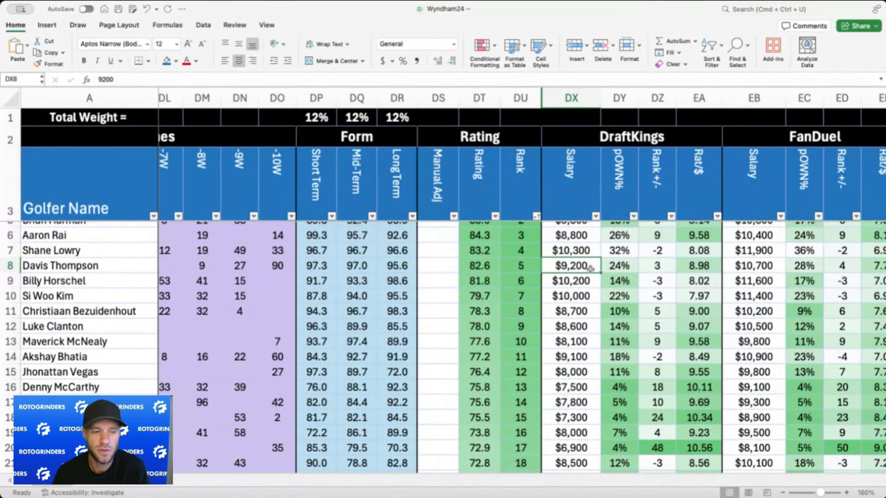
left_click(585, 283)
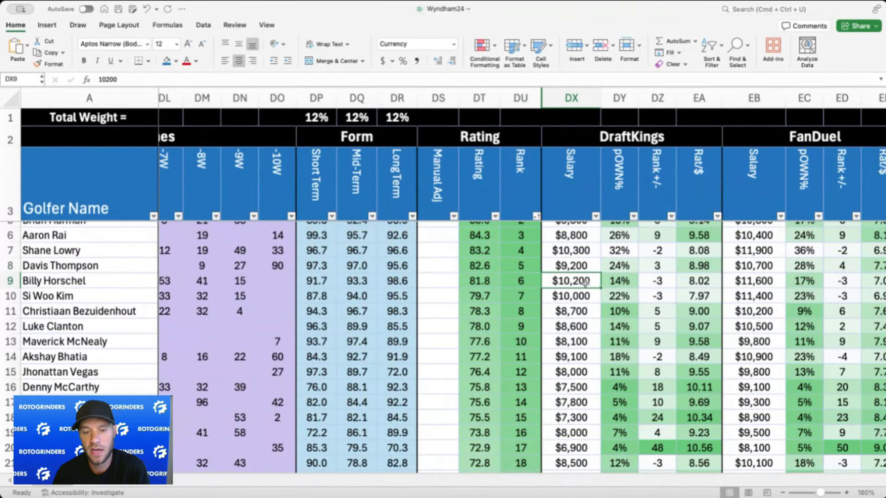
Step: Review Billy Horschel's recent finishes: 41, a runner-up 2, and a blank result
left_click(210, 276)
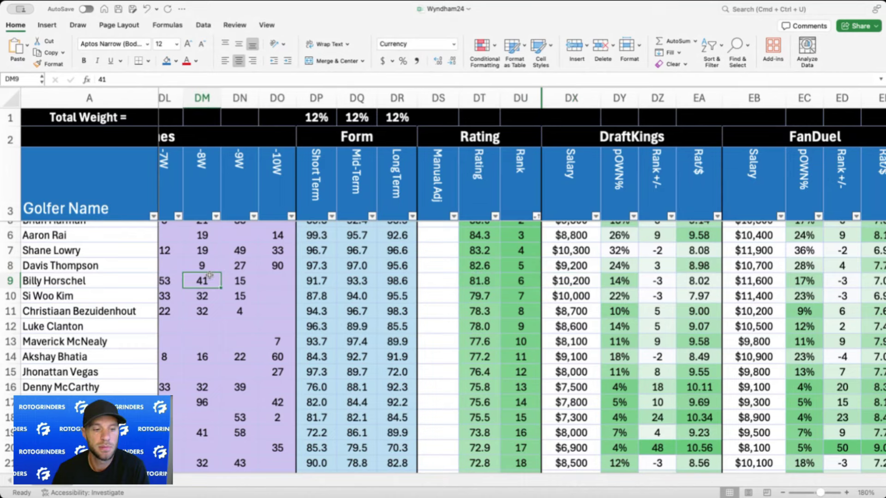
scroll(209, 276, "up", 2)
scroll(209, 275, "left", 2)
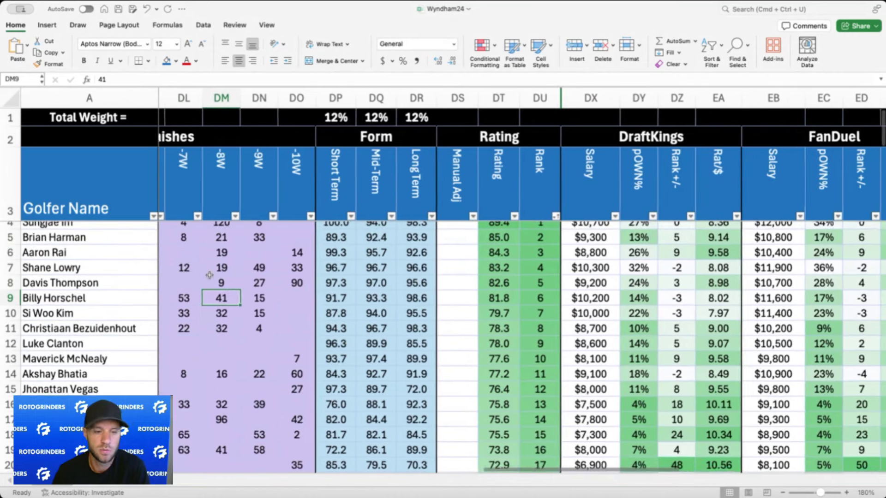
scroll(209, 276, "left", 4)
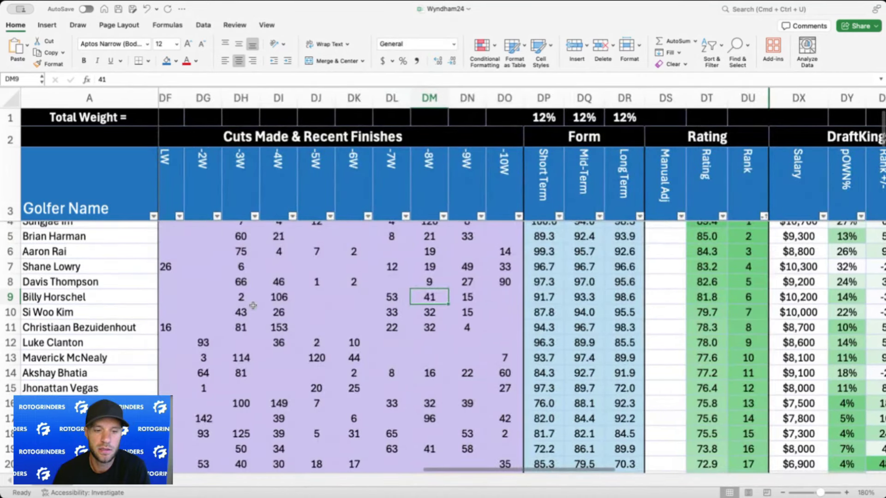
left_click(253, 303)
scroll(252, 306, "left", 2)
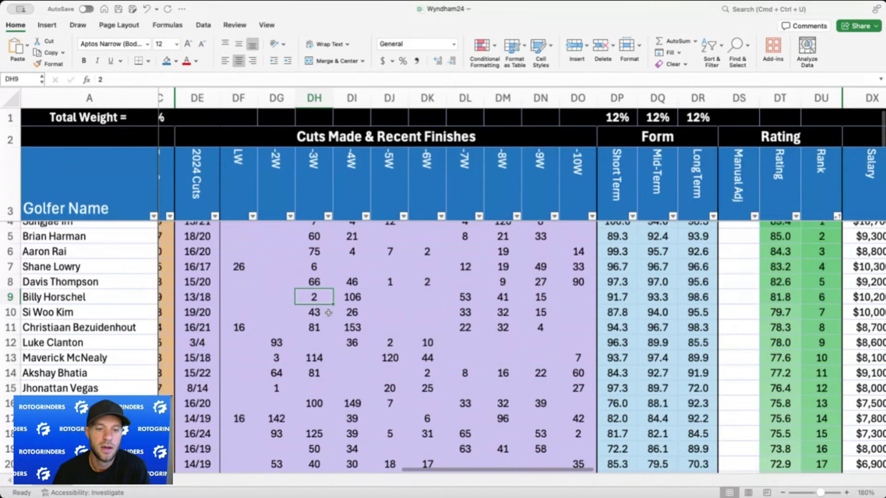
left_click(280, 301)
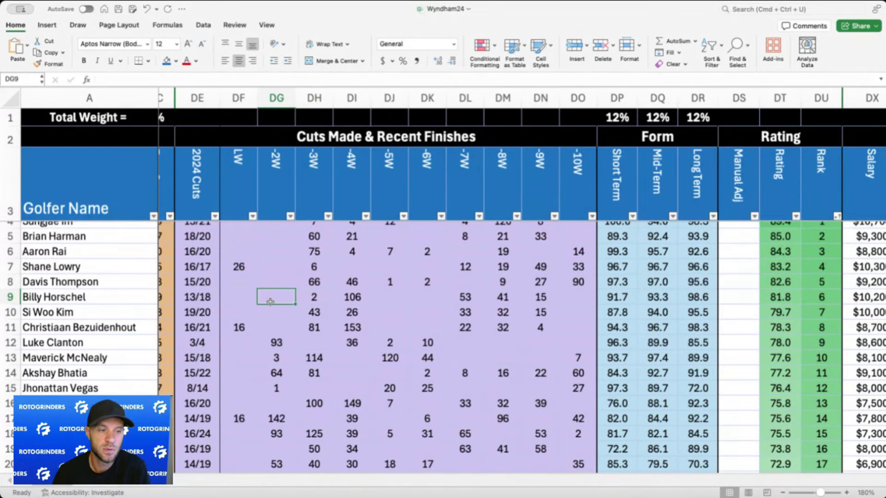
key("super+Tab")
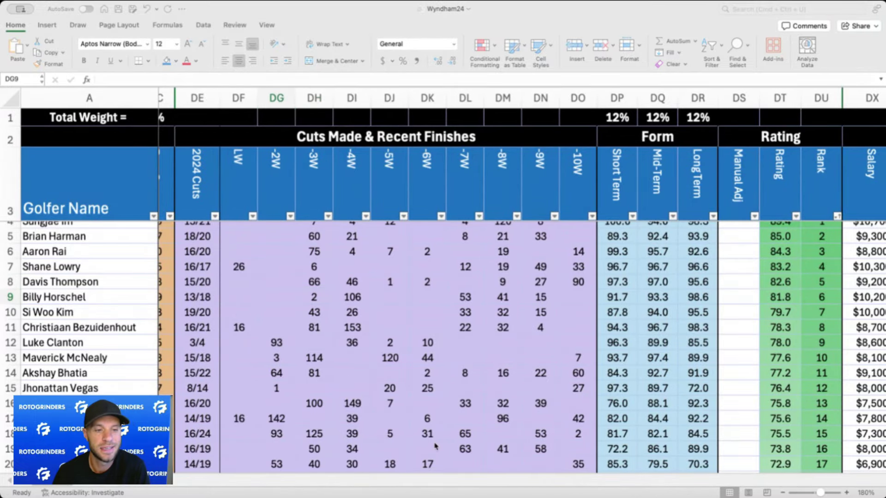
key("super+Tab")
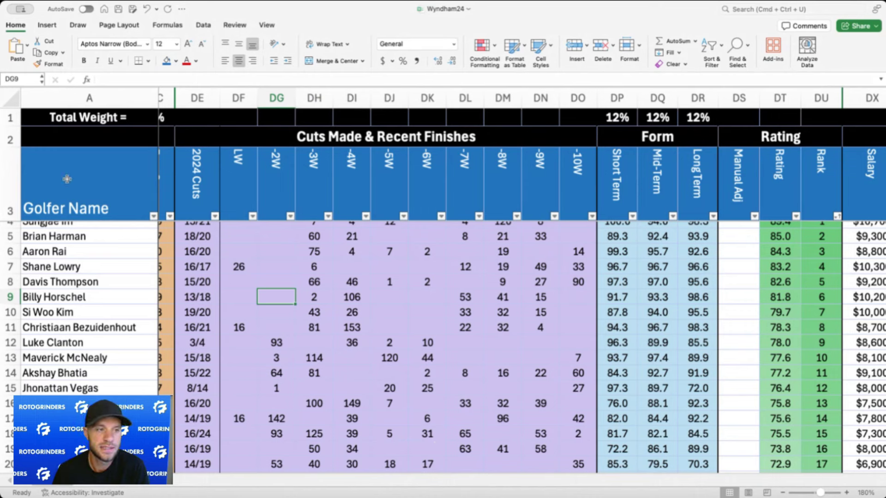
key("super+Tab")
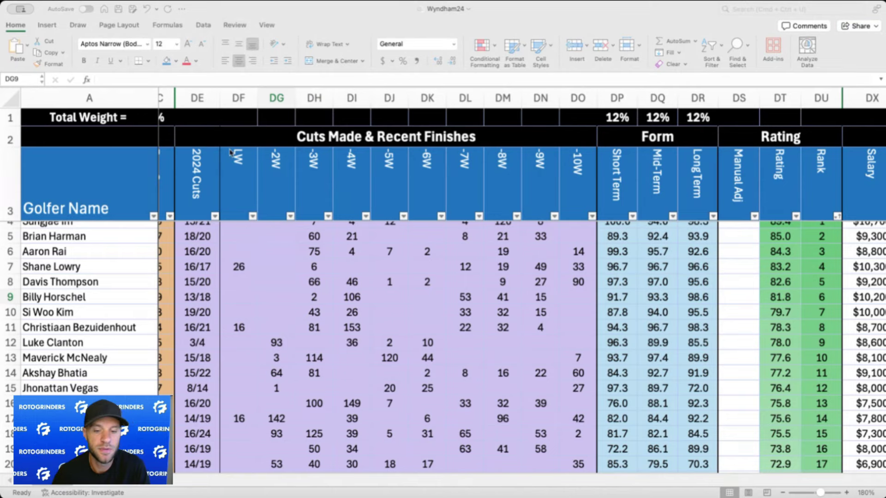
key("super+Tab")
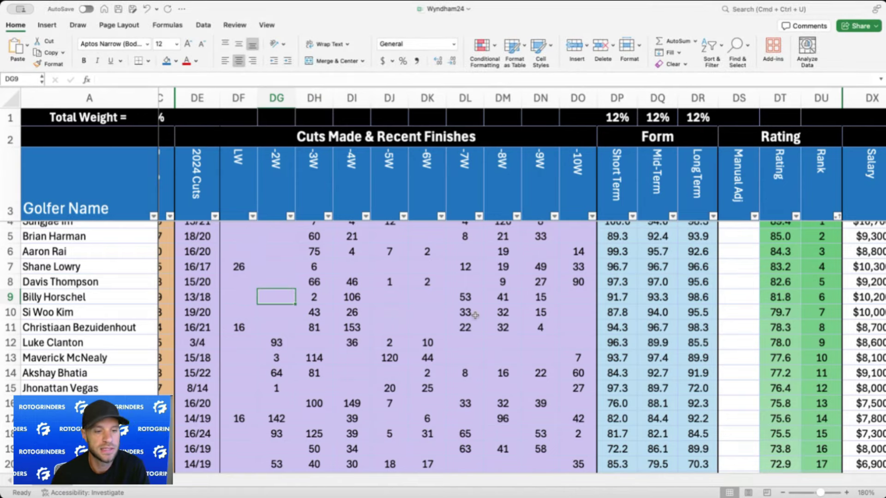
Step: Check Horschel's and Si Woo Kim's DraftKings salaries and ownership, then bring up the Course History columns
scroll(475, 316, "right", 5)
scroll(475, 315, "up", 1)
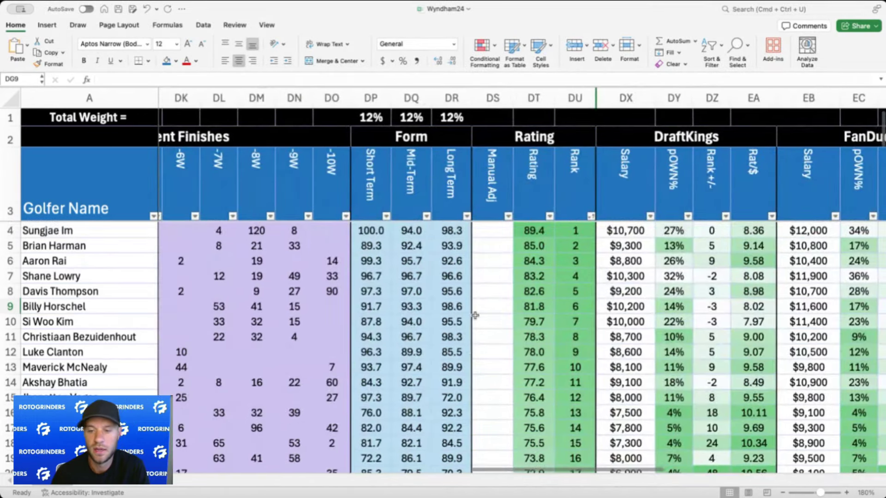
scroll(475, 315, "right", 3)
left_click(499, 304)
left_click(524, 304)
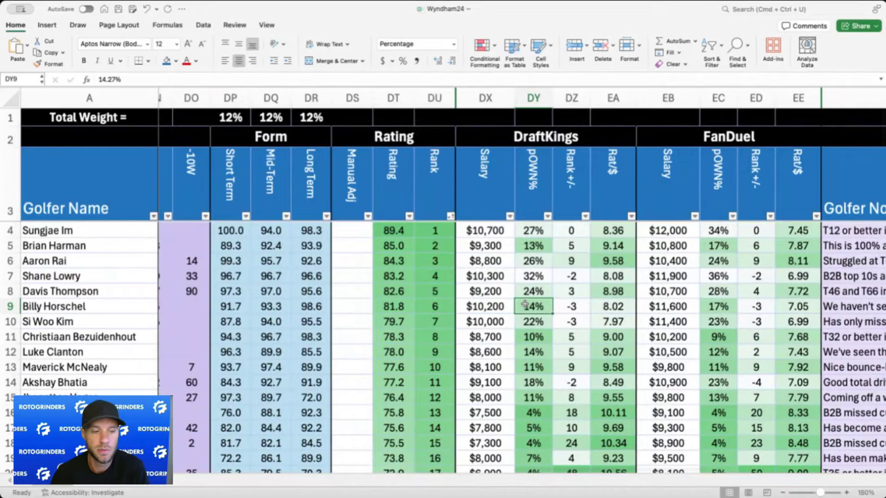
left_click(524, 323)
left_click(496, 323)
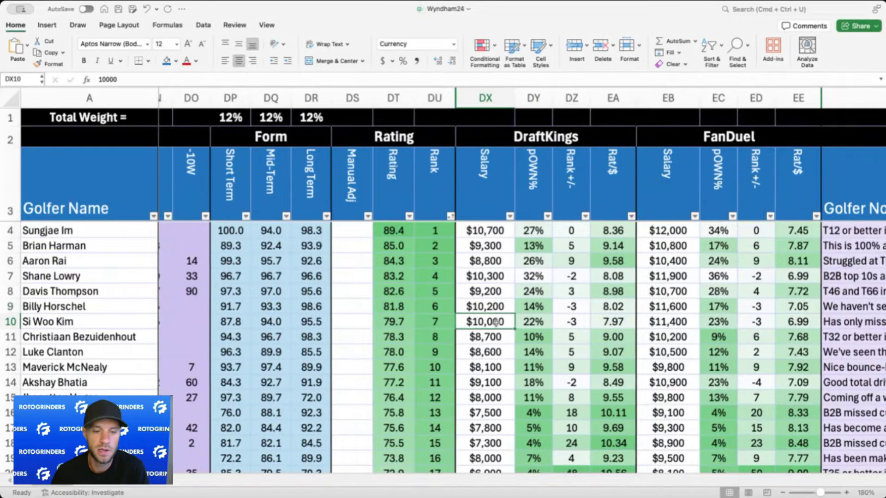
scroll(496, 323, "left", 4)
scroll(496, 323, "left", 9)
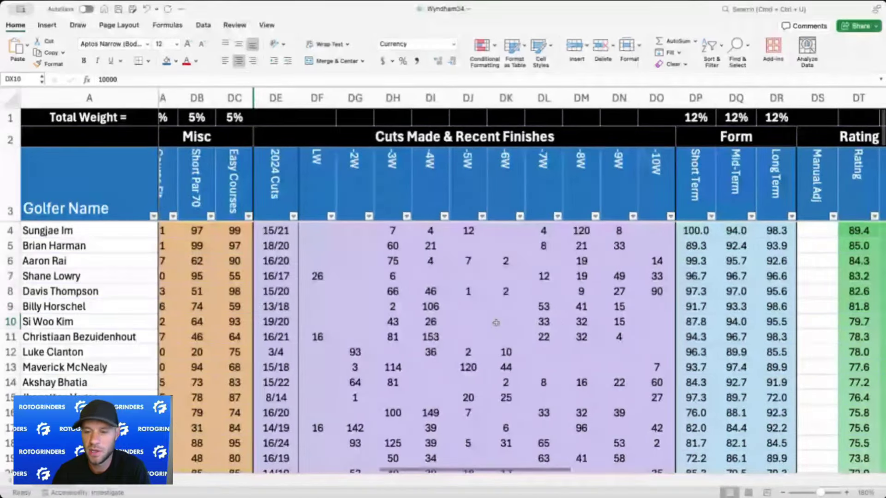
scroll(496, 323, "right", 12)
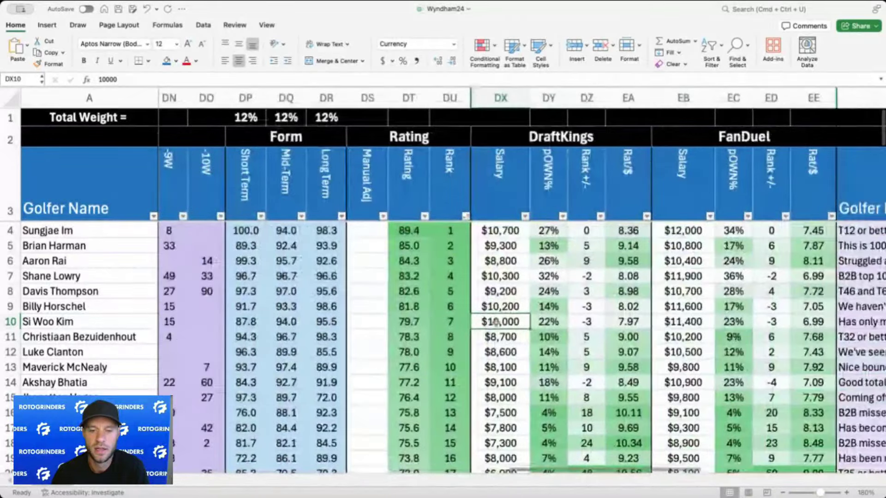
scroll(496, 322, "left", 20)
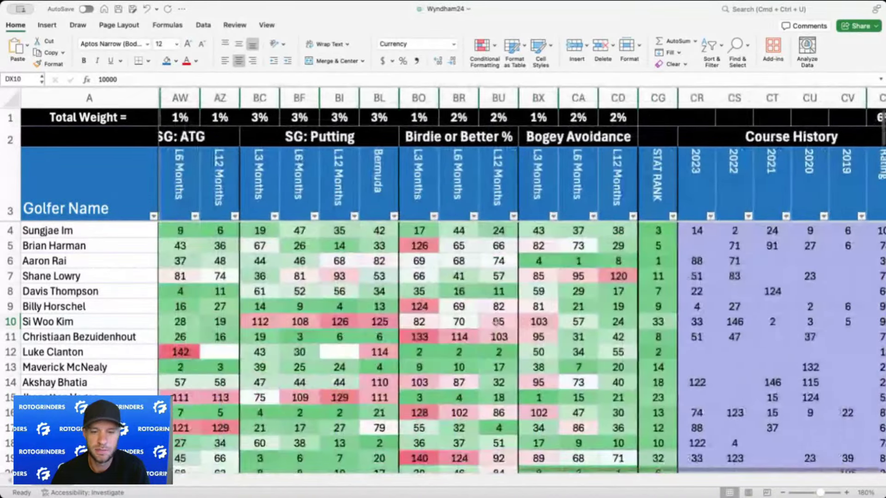
Step: Inspect Harris English's row 10 putting values and others lower down, then return to the Rating columns
left_click_drag(259, 321, 379, 321)
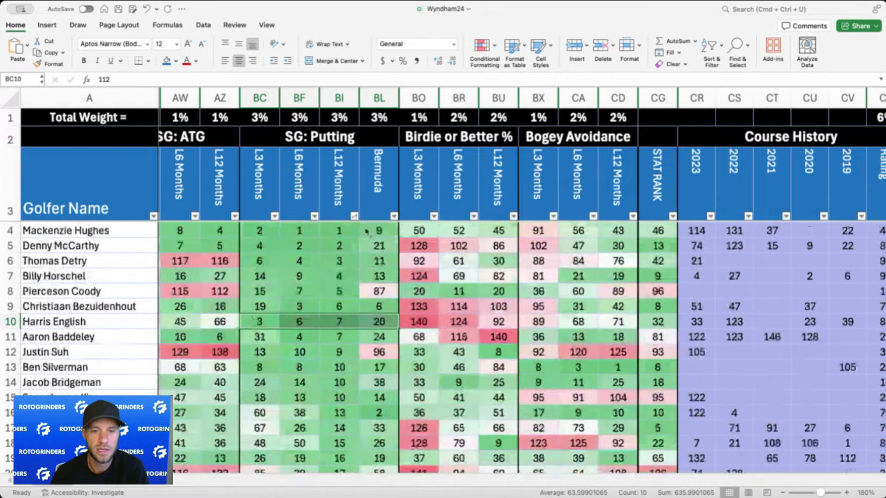
scroll(362, 276, "down", 20)
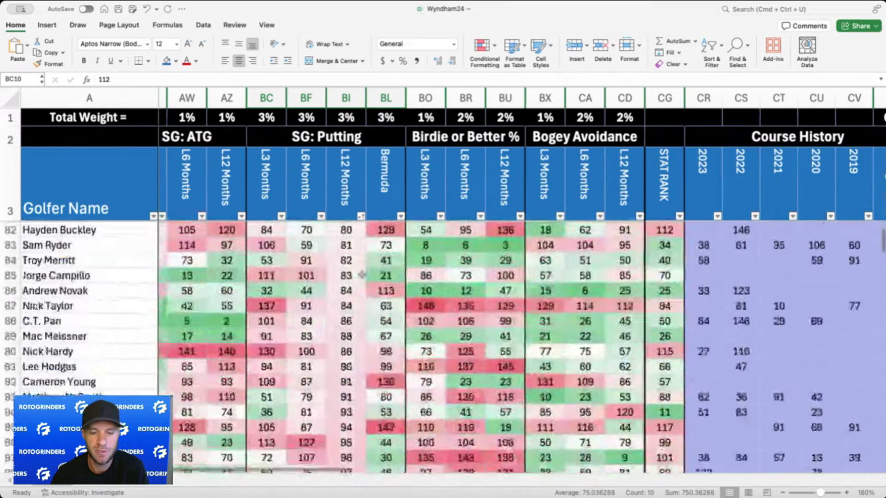
scroll(362, 274, "down", 4)
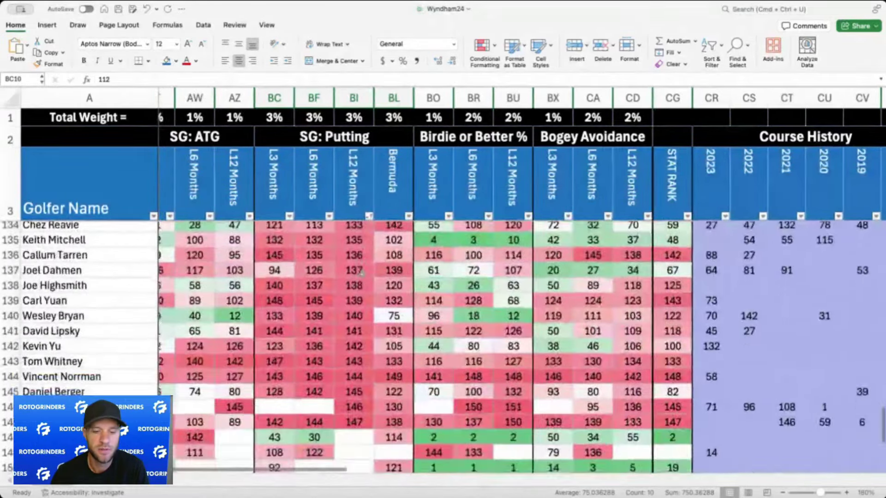
left_click(357, 428)
scroll(357, 427, "up", 3)
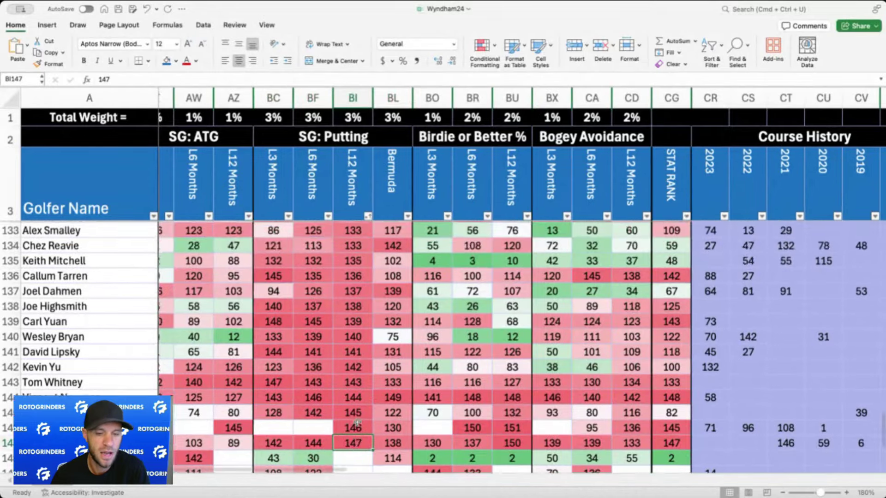
scroll(357, 421, "up", 3)
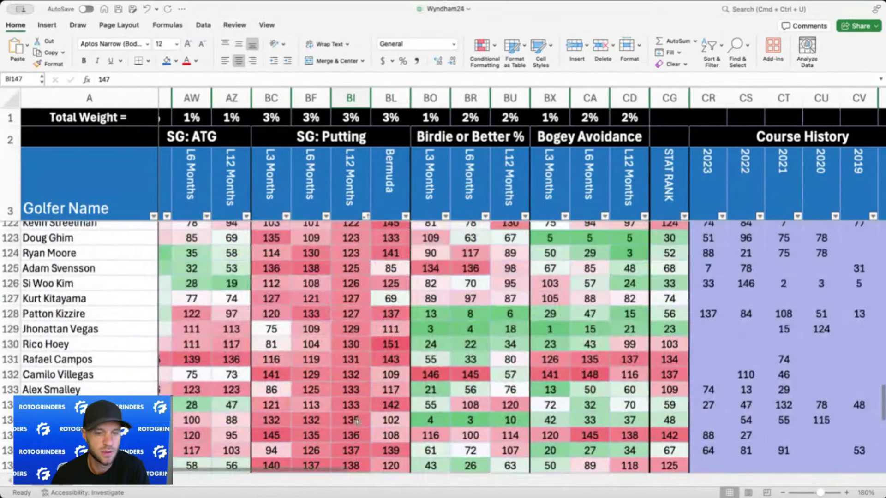
left_click(351, 283)
scroll(415, 295, "up", 20)
scroll(415, 295, "right", 10)
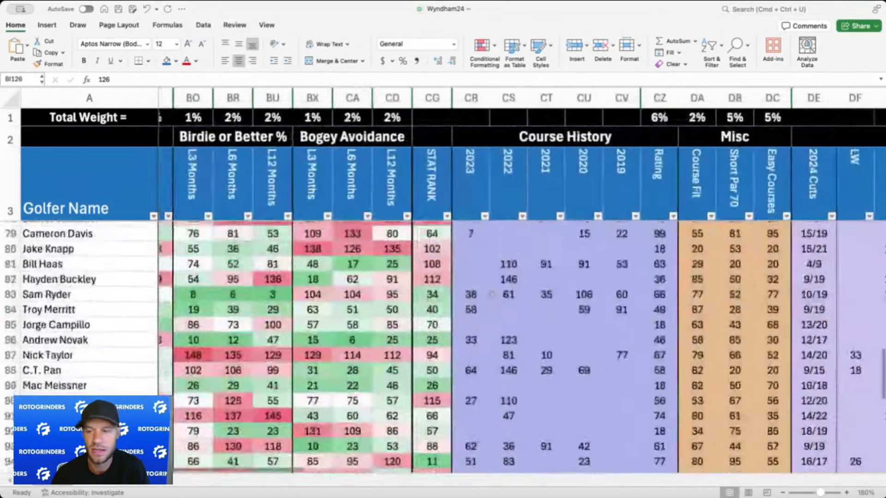
scroll(492, 294, "up", 4)
scroll(492, 295, "right", 10)
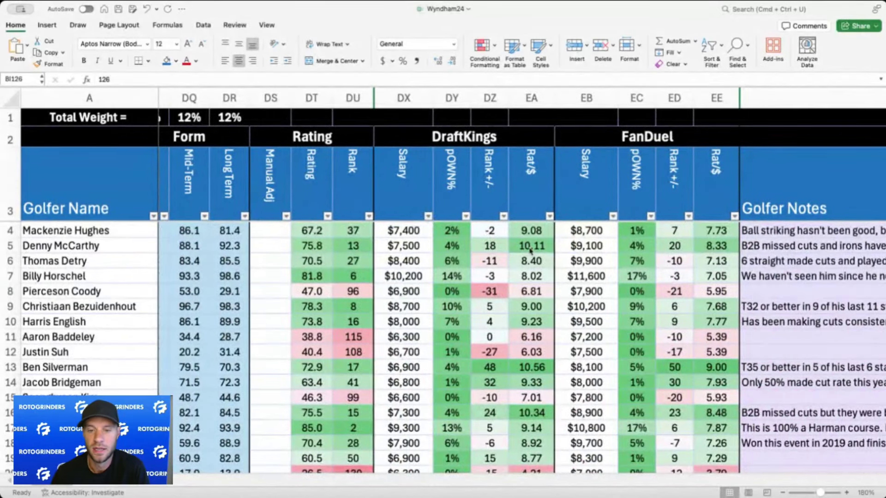
Step: Sort golfers by DraftKings salary descending, then undo back to rating rank order
left_click(428, 216)
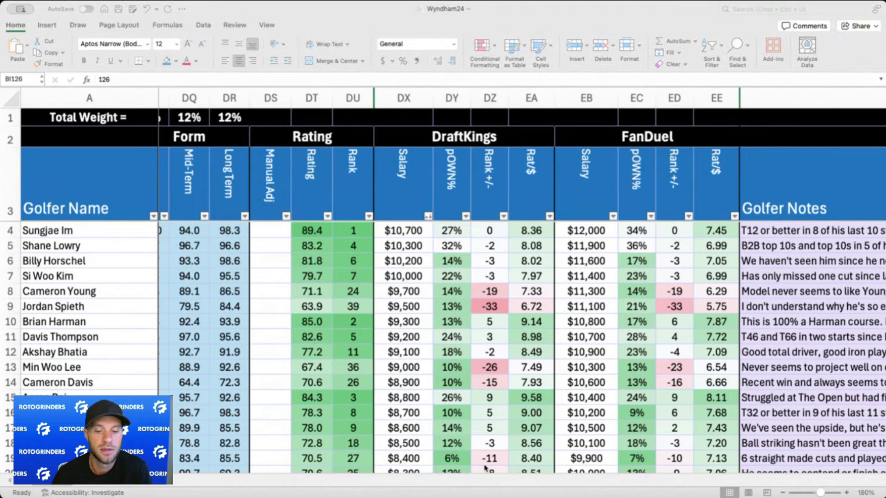
scroll(494, 396, "down", 5)
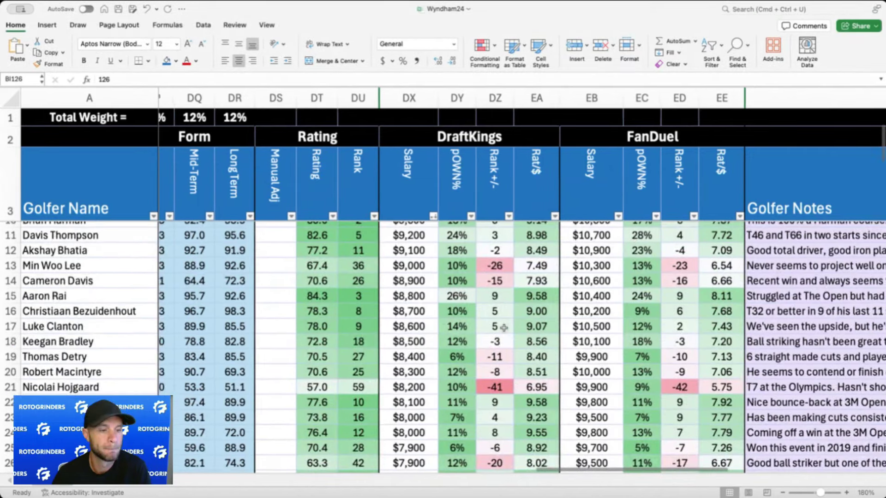
scroll(503, 328, "left", 2)
scroll(503, 327, "up", 3)
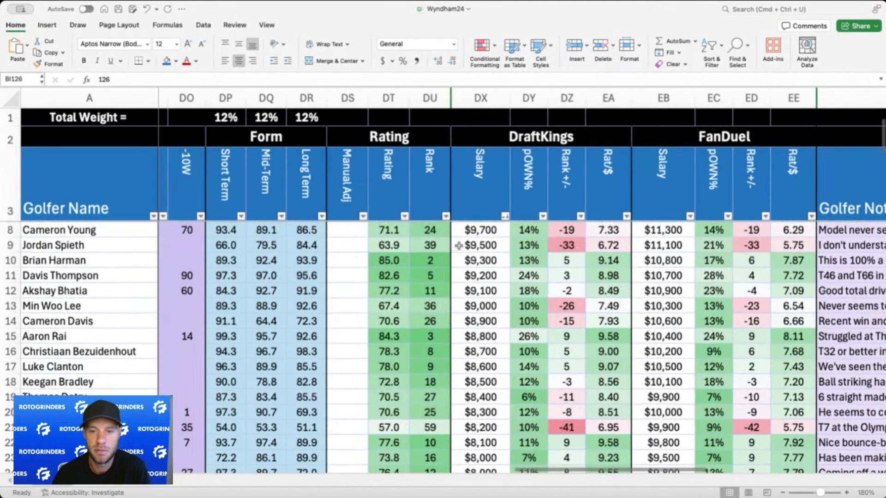
key("super+z")
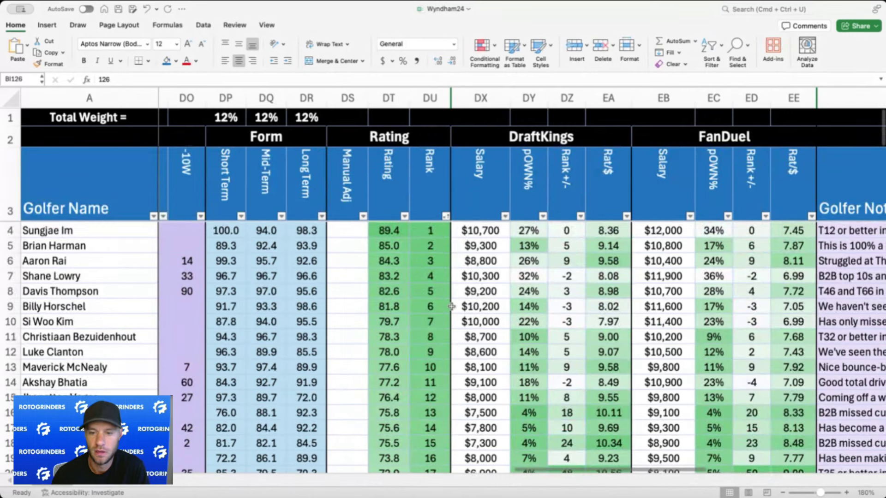
Step: Review the row 11 golfer's DraftKings salary, rank formula, recent finishes and 2020 course finish
left_click(456, 340)
scroll(456, 342, "down", 4)
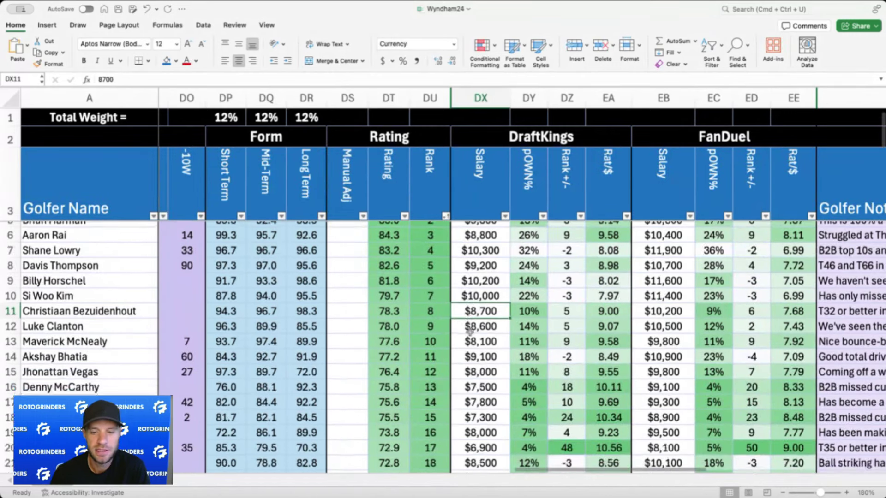
left_click(435, 282)
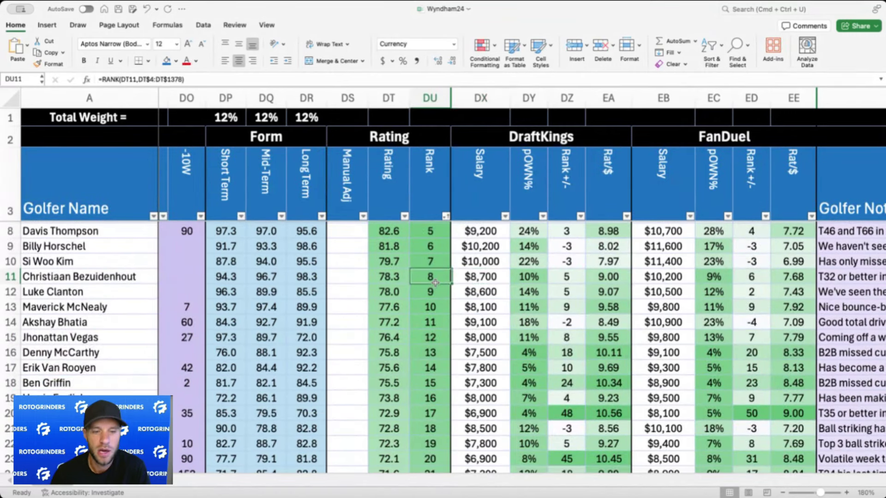
scroll(435, 282, "left", 10)
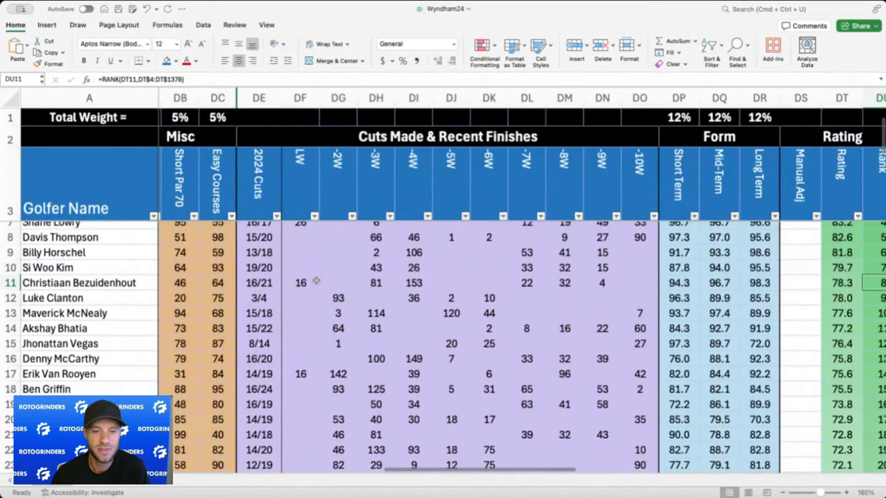
left_click(316, 281)
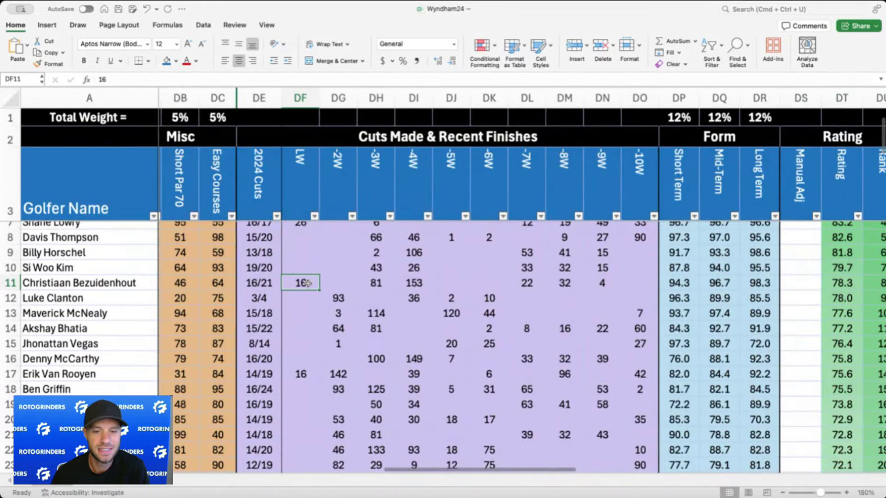
scroll(316, 282, "left", 3)
left_click(494, 279)
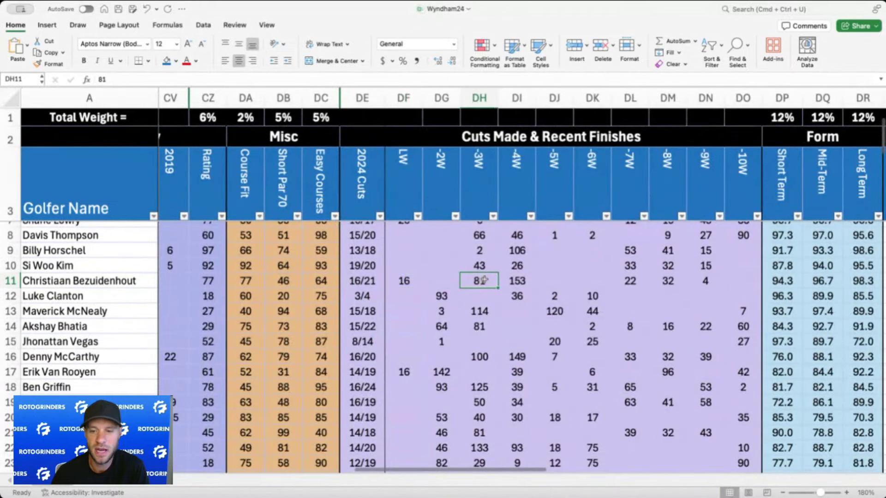
left_click(505, 279)
scroll(513, 277, "left", 8)
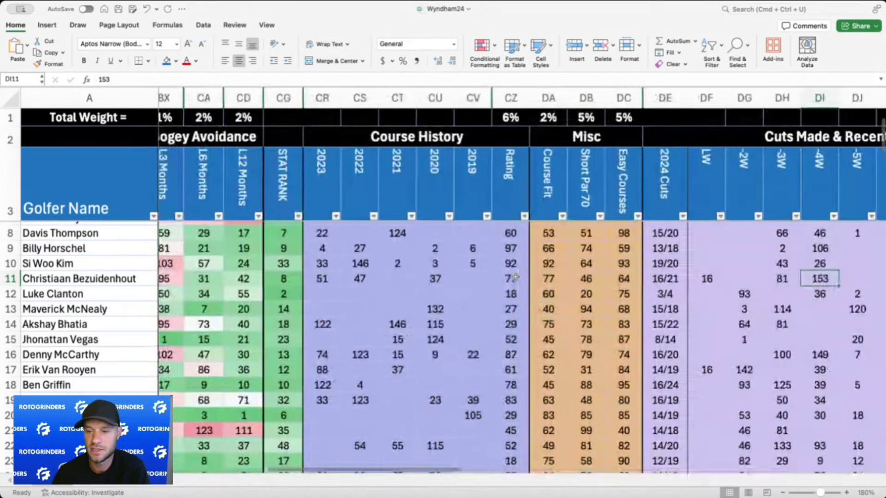
left_click(420, 280)
scroll(420, 282, "right", 12)
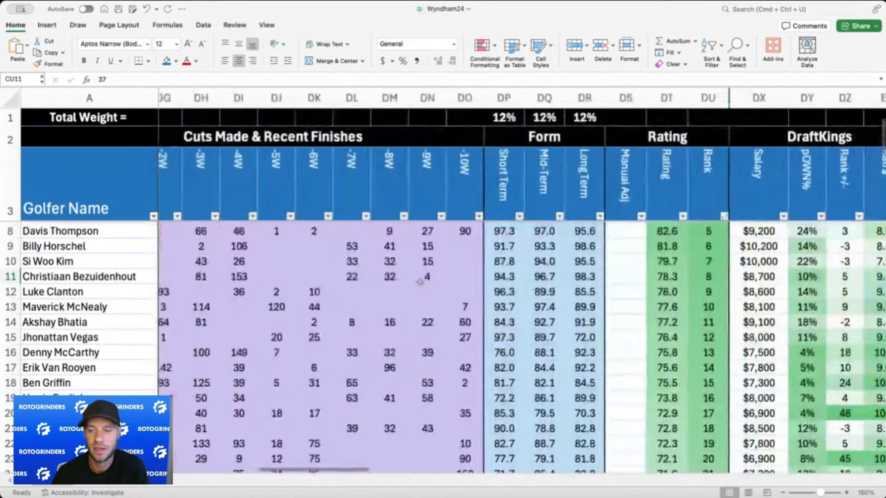
scroll(420, 282, "right", 6)
left_click(563, 292)
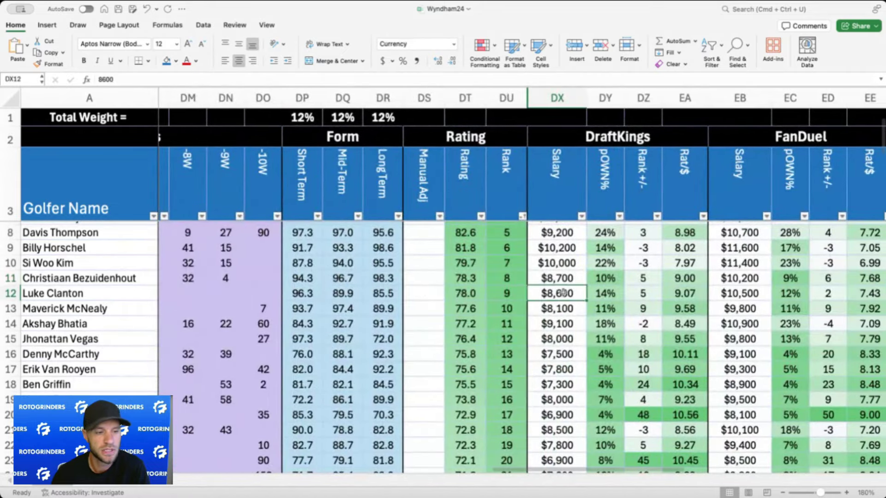
scroll(563, 292, "down", 2)
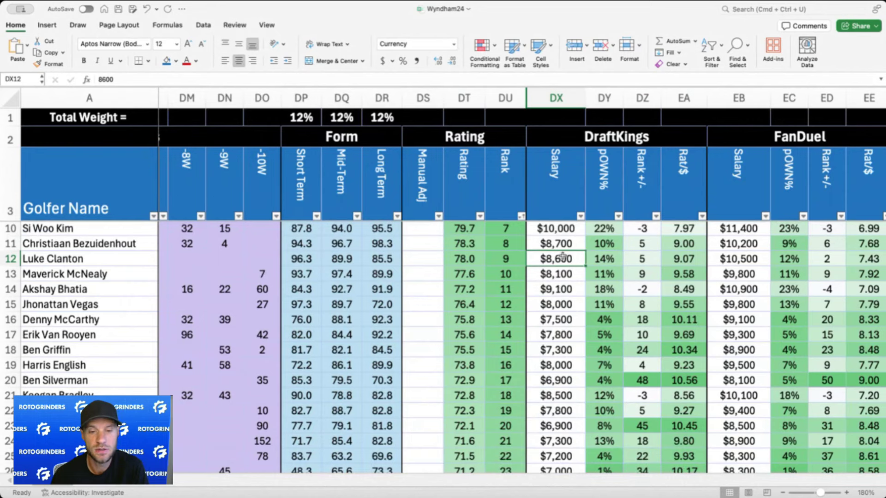
scroll(285, 251, "left", 5)
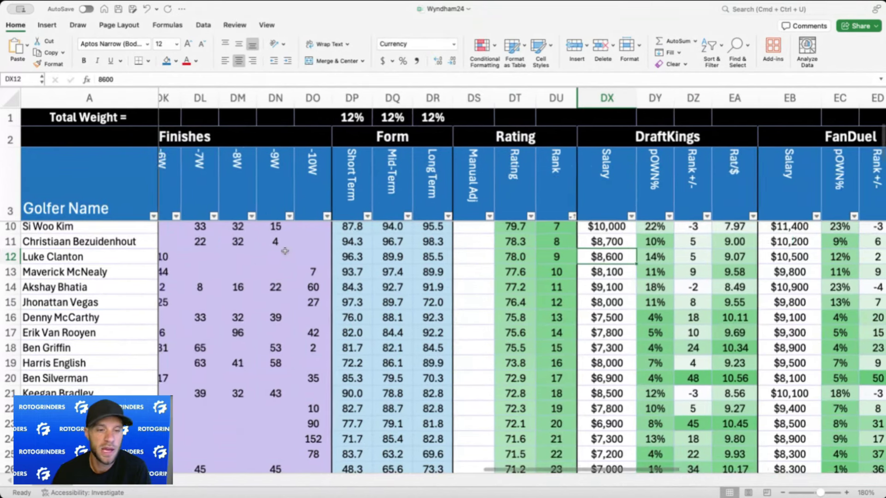
scroll(285, 252, "left", 1)
left_click(369, 256)
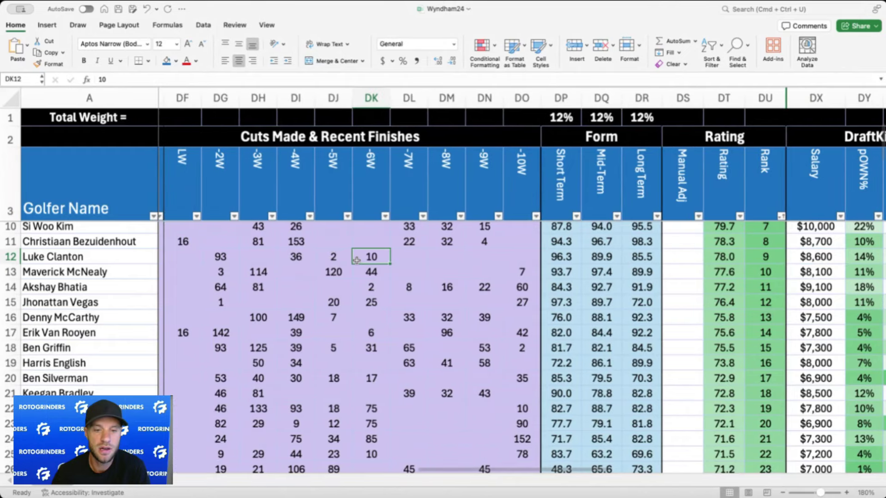
left_click(319, 262)
left_click(291, 262)
left_click(204, 248)
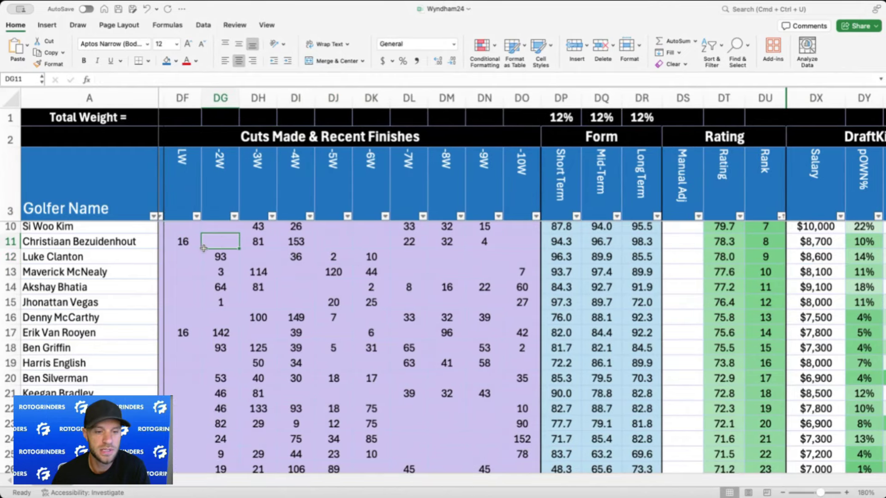
left_click(227, 257)
left_click(393, 269)
left_click(377, 260)
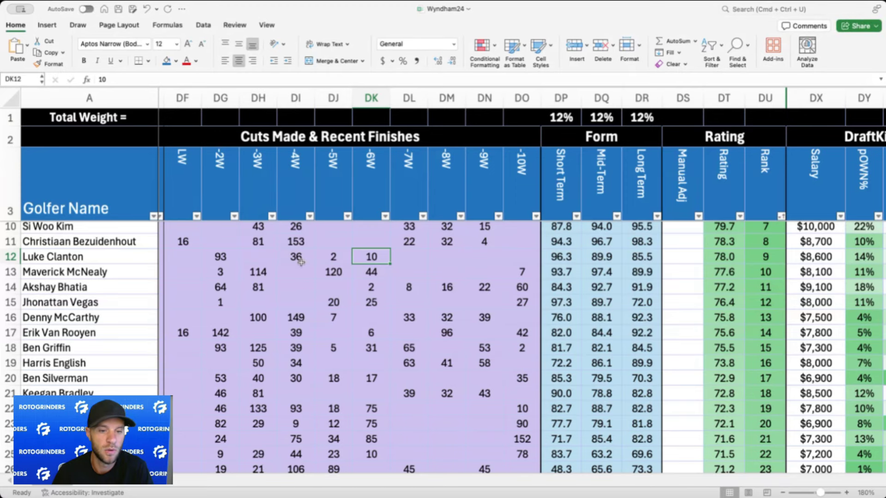
scroll(300, 261, "right", 5)
left_click(653, 254)
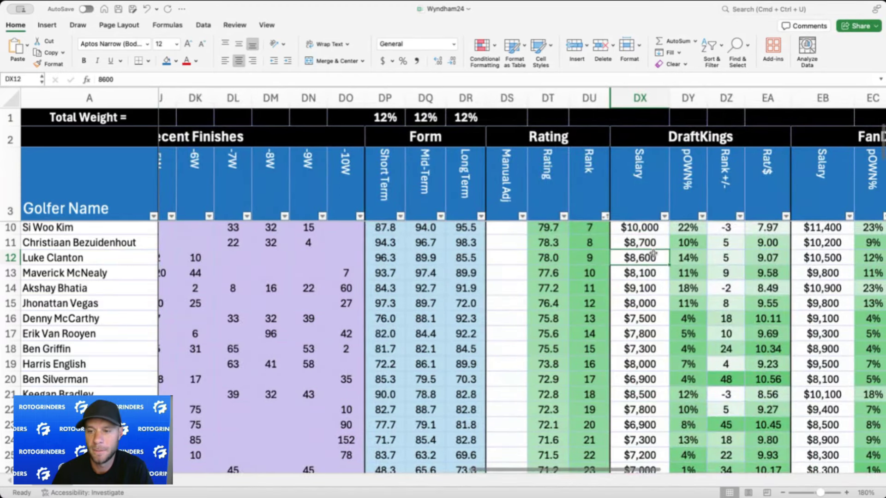
left_click(648, 272)
left_click(649, 256)
left_click(647, 270)
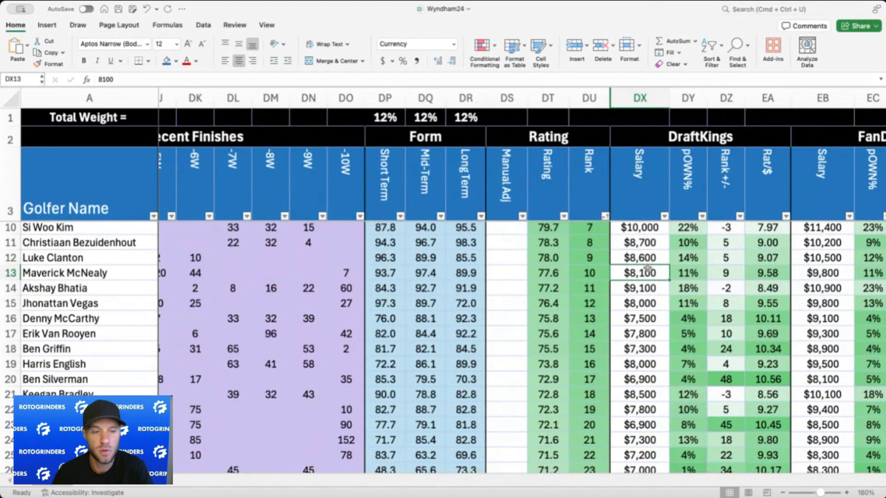
left_click(647, 264)
left_click(647, 271)
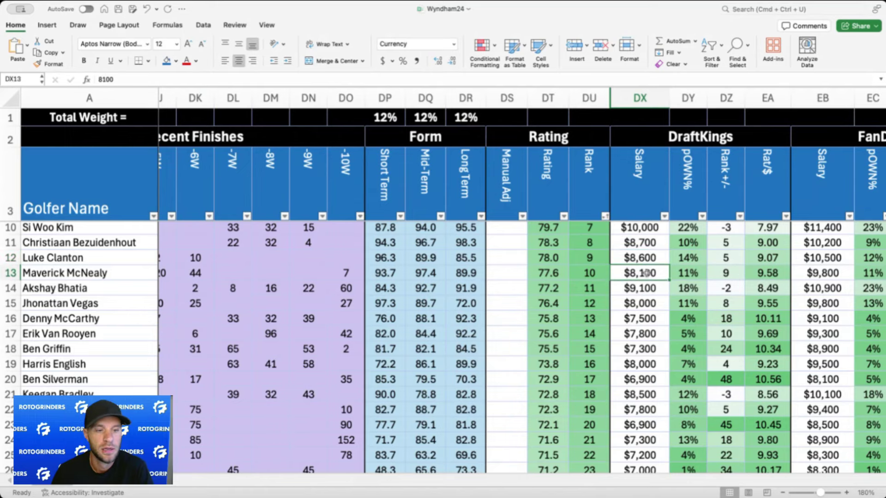
scroll(646, 273, "left", 1)
scroll(646, 273, "left", 8)
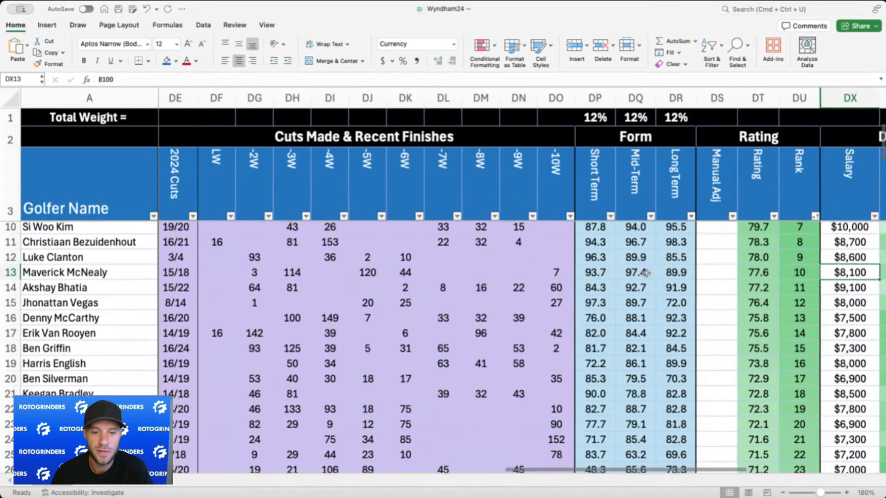
left_click(329, 273)
scroll(344, 275, "left", 4)
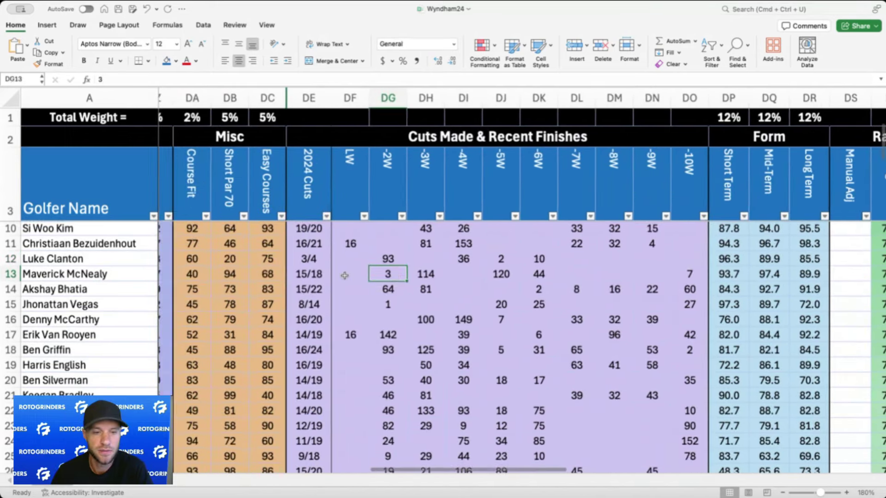
scroll(344, 275, "left", 3)
scroll(415, 272, "right", 3)
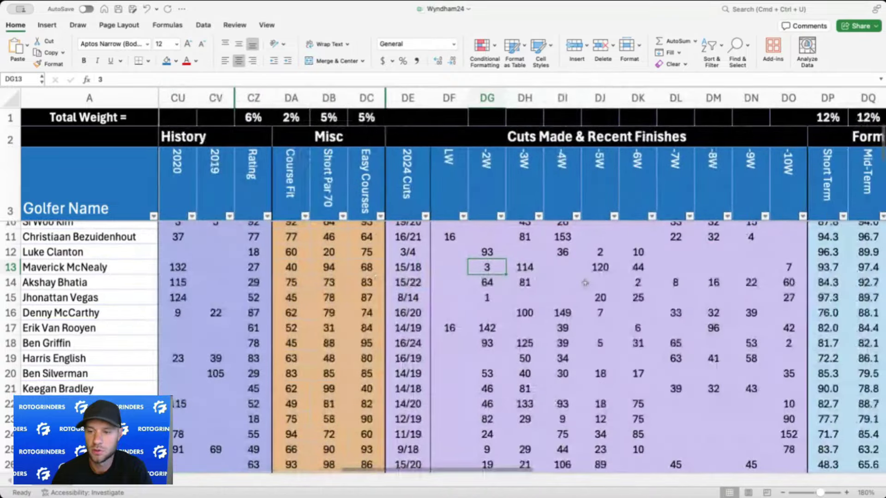
left_click(515, 266)
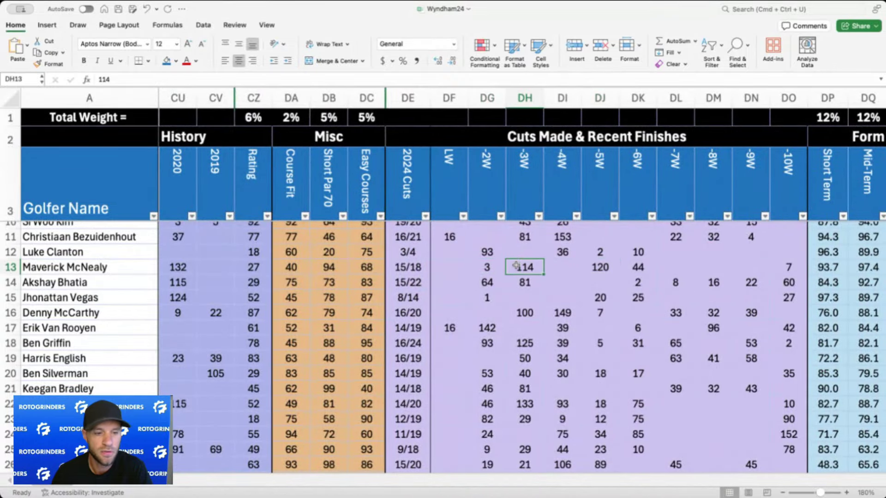
scroll(516, 266, "right", 10)
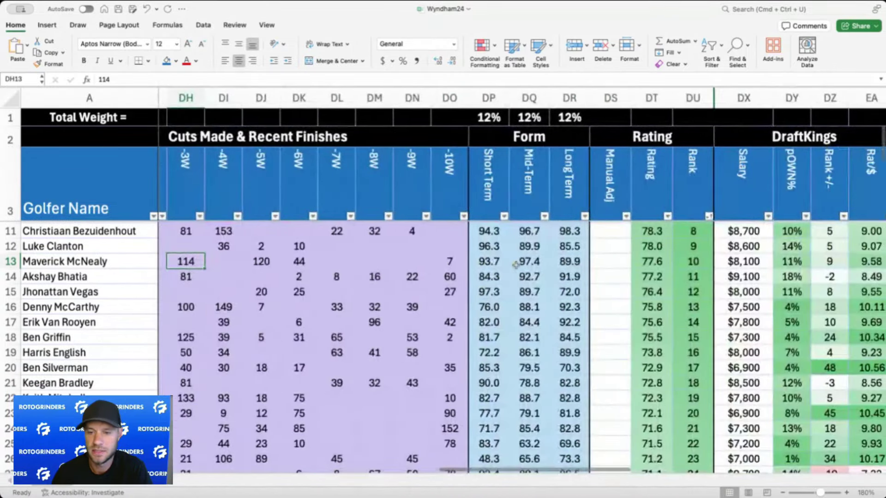
left_click(520, 277)
scroll(520, 277, "left", 12)
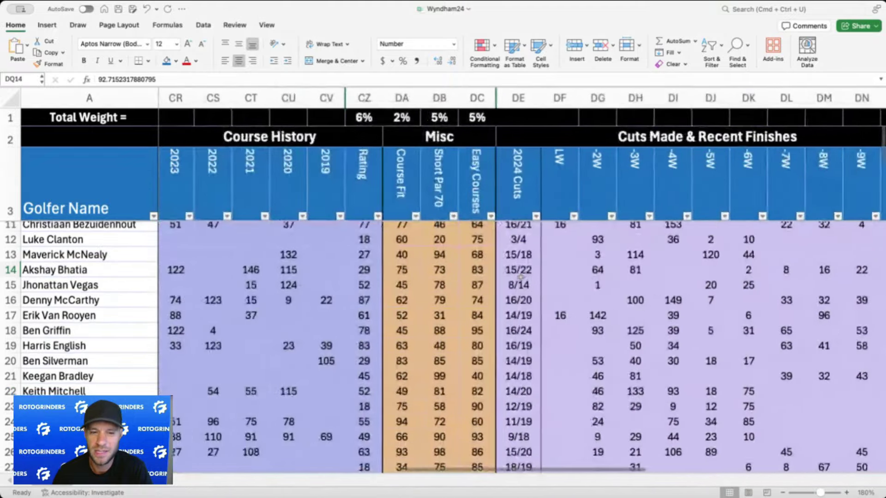
scroll(520, 277, "left", 1)
left_click_drag(307, 270, 194, 270)
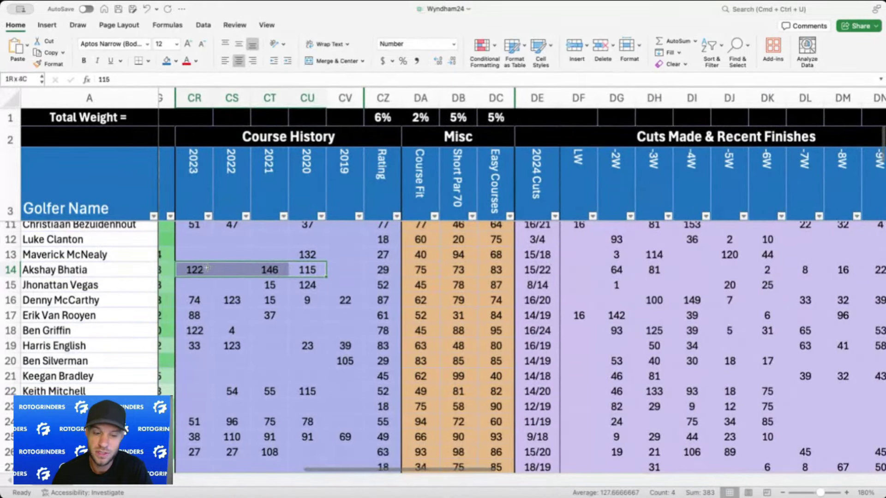
left_click(401, 268)
scroll(402, 269, "right", 8)
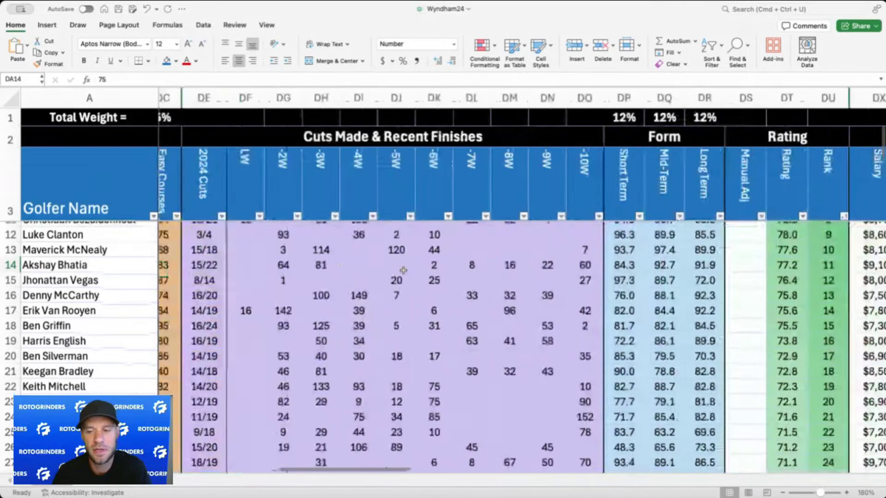
scroll(403, 271, "right", 10)
left_click(570, 281)
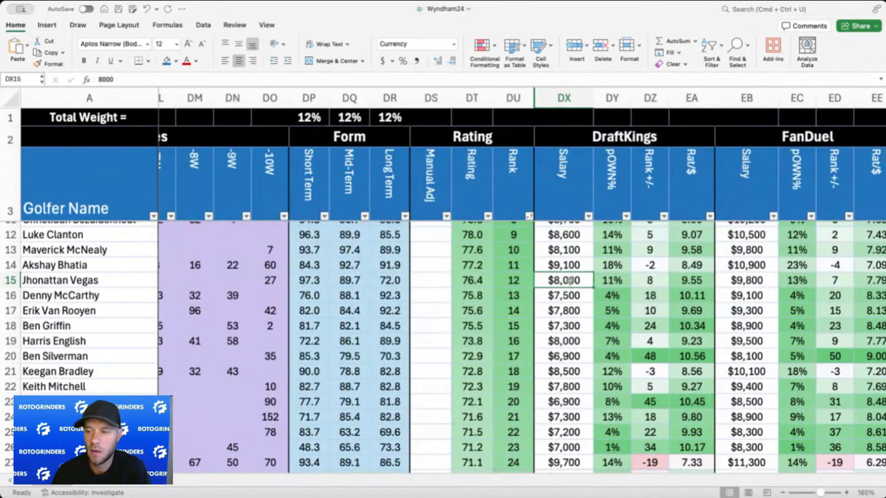
scroll(570, 280, "right", 5)
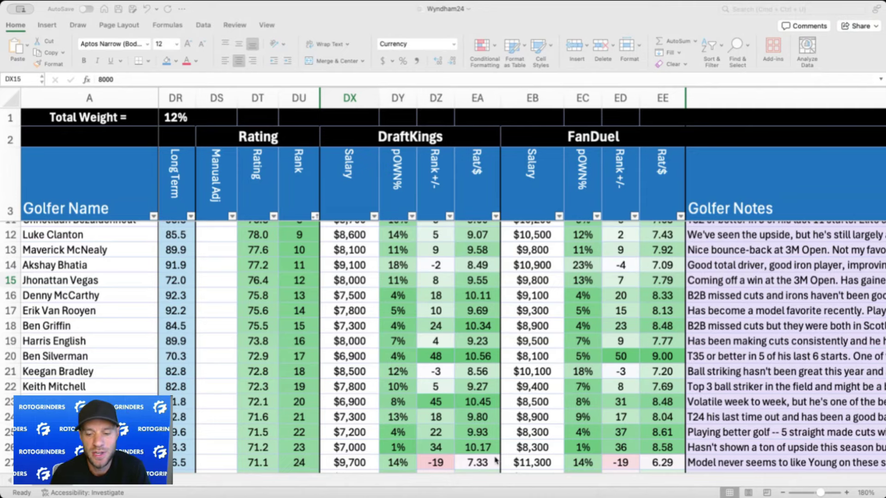
scroll(448, 290, "left", 10)
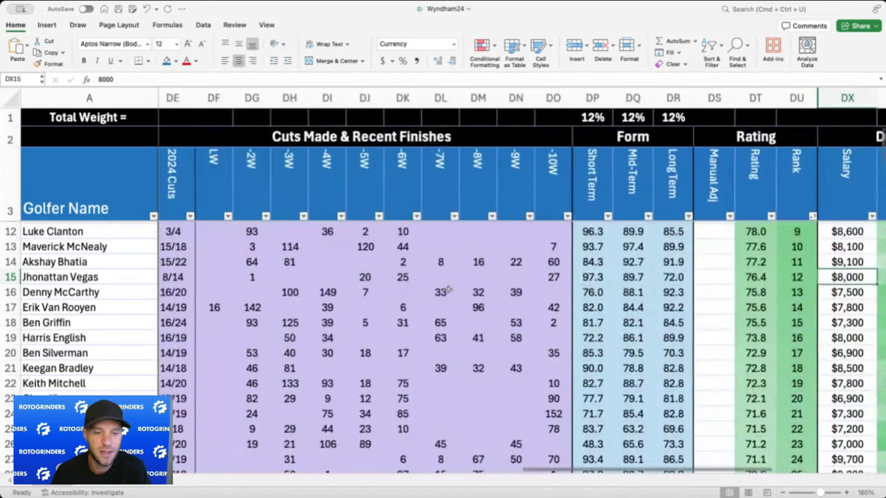
scroll(448, 290, "left", 2)
left_click(283, 277)
scroll(283, 277, "left", 5)
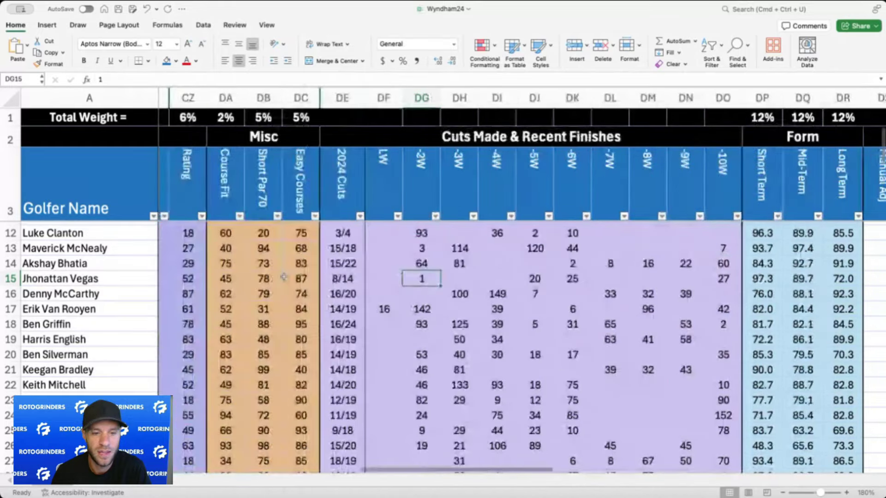
scroll(283, 277, "left", 15)
scroll(283, 277, "right", 20)
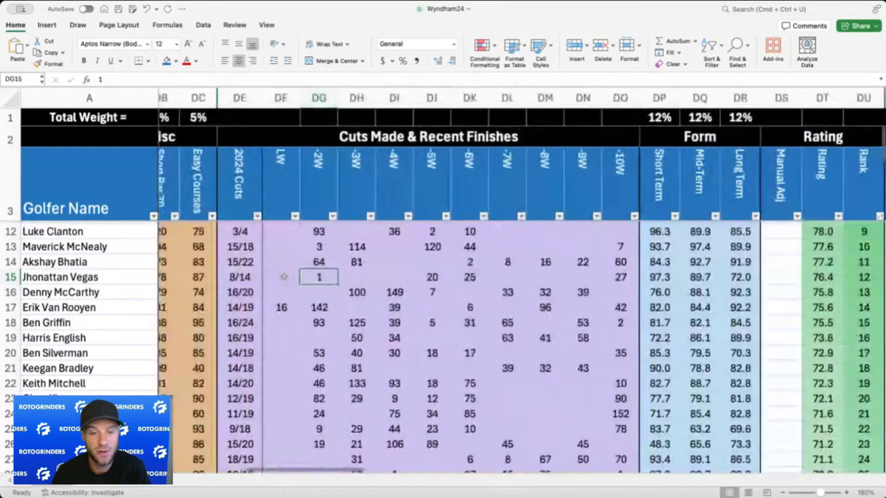
scroll(563, 303, "right", 9)
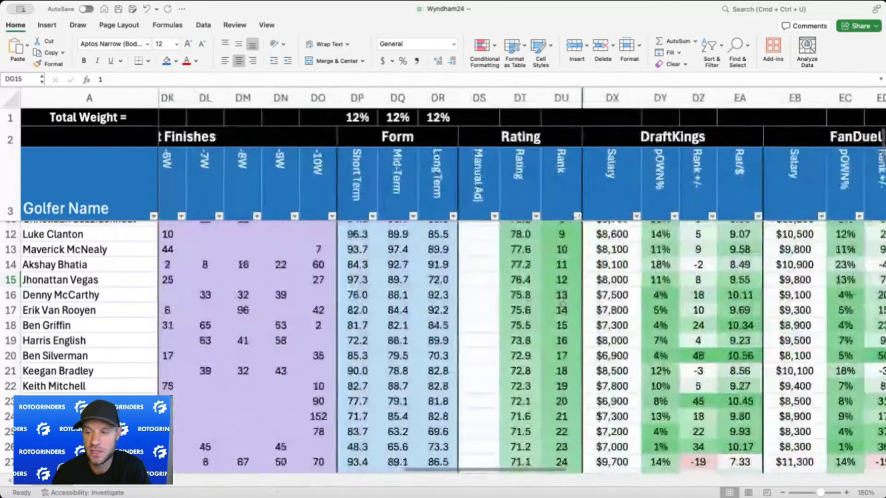
left_click(639, 277)
left_click(618, 295)
scroll(553, 277, "right", 3)
scroll(553, 277, "down", 2)
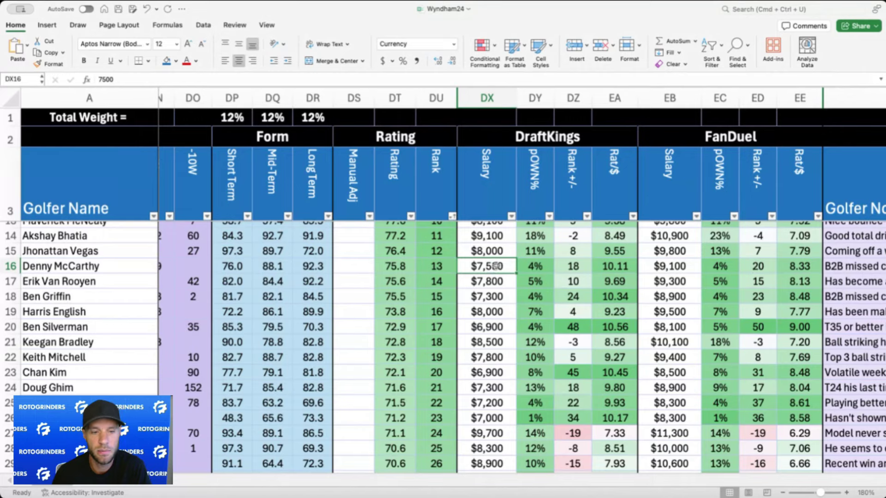
scroll(495, 267, "left", 10)
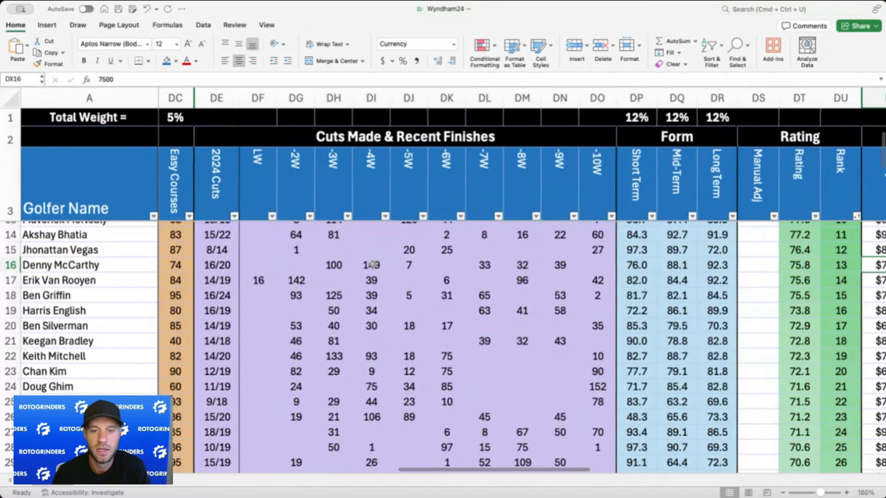
scroll(372, 264, "left", 3)
scroll(487, 261, "left", 5)
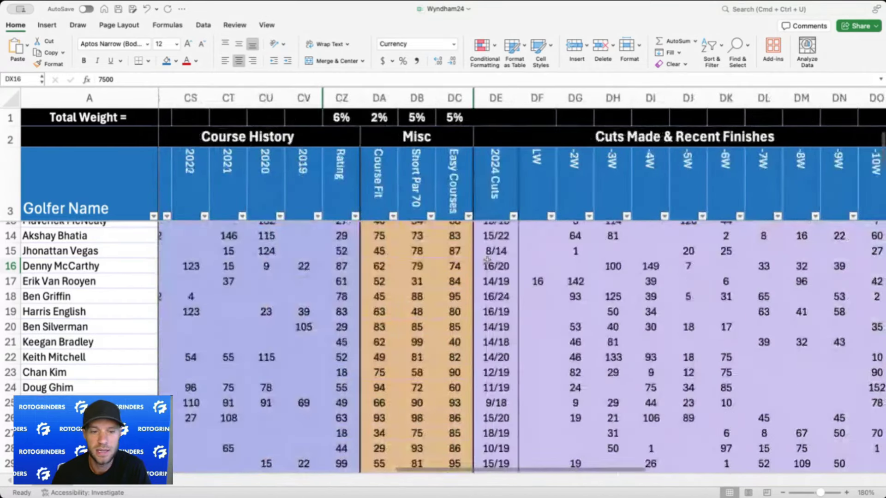
scroll(487, 260, "left", 5)
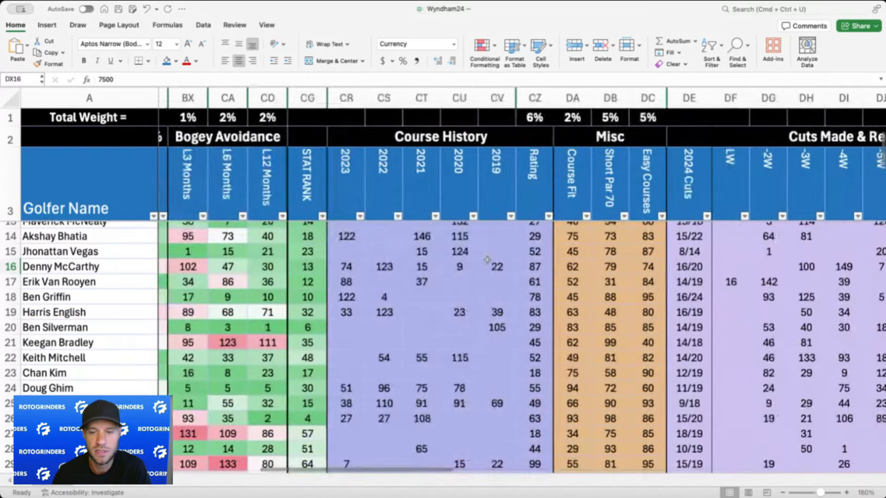
left_click(460, 267)
left_click_drag(421, 267, 496, 267)
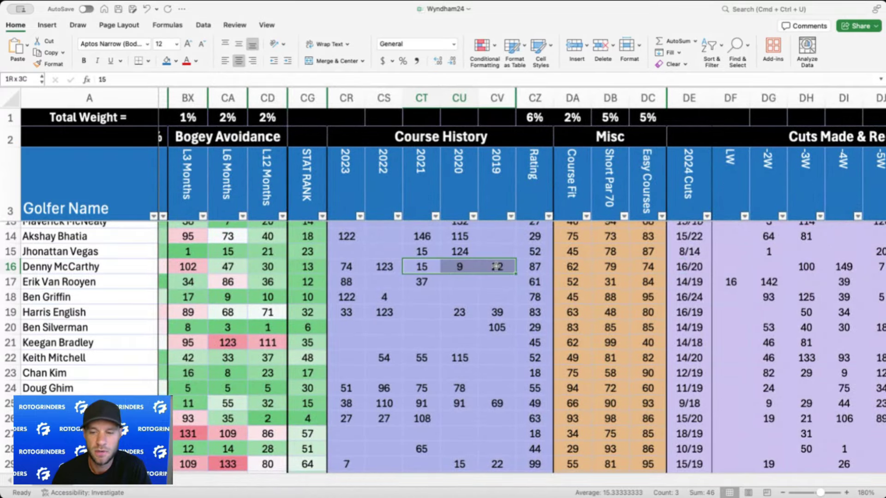
left_click(505, 292)
scroll(505, 292, "right", 15)
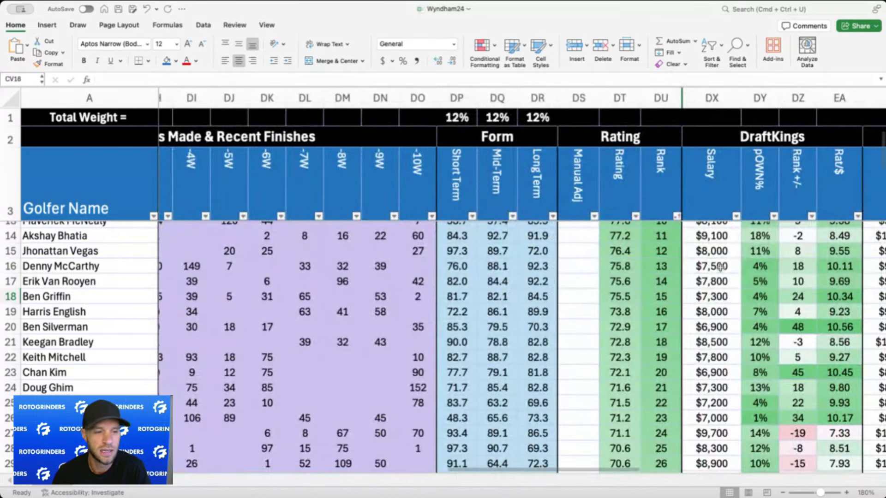
left_click(720, 268)
left_click(718, 279)
scroll(719, 279, "down", 1)
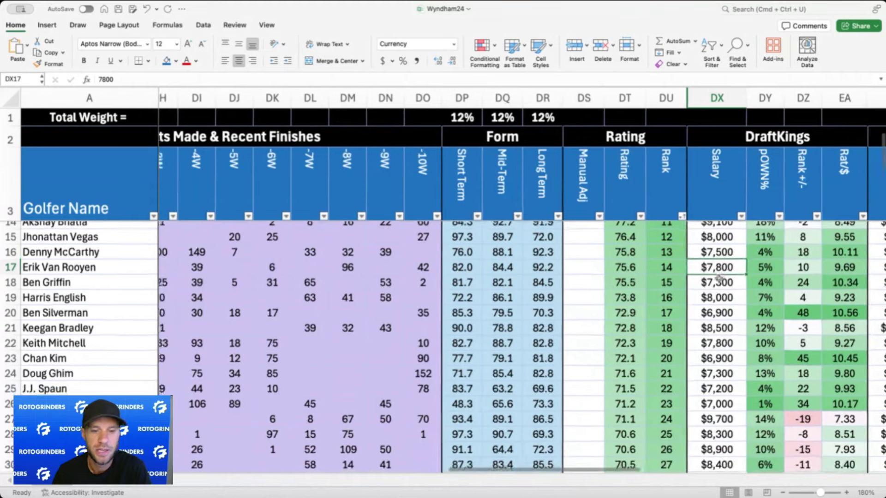
scroll(718, 278, "down", 1)
left_click(723, 273)
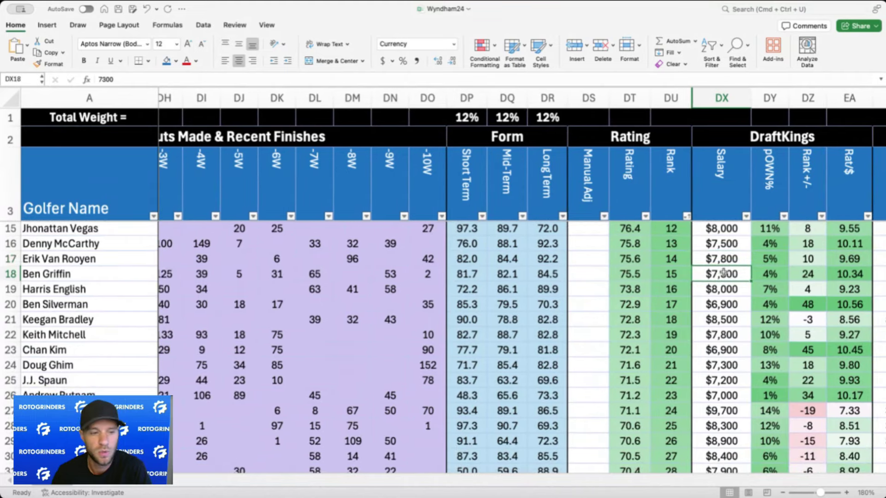
scroll(723, 273, "down", 3)
scroll(723, 273, "left", 10)
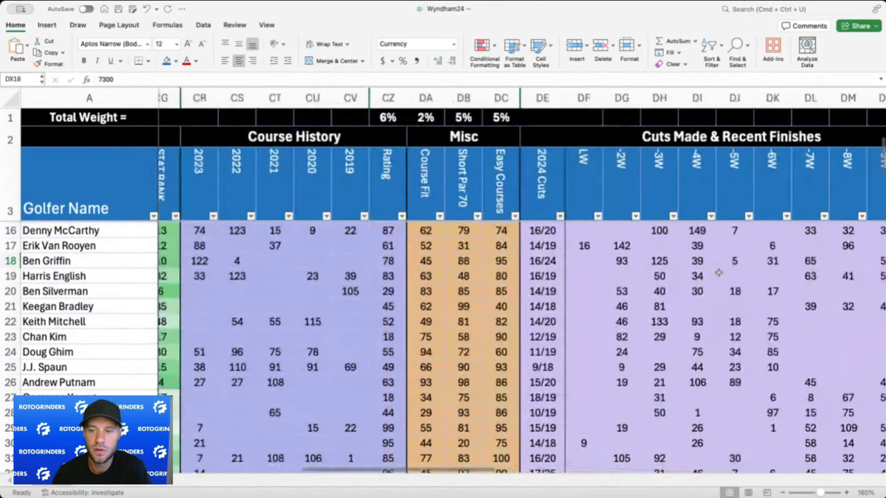
scroll(718, 273, "right", 6)
left_click(406, 259)
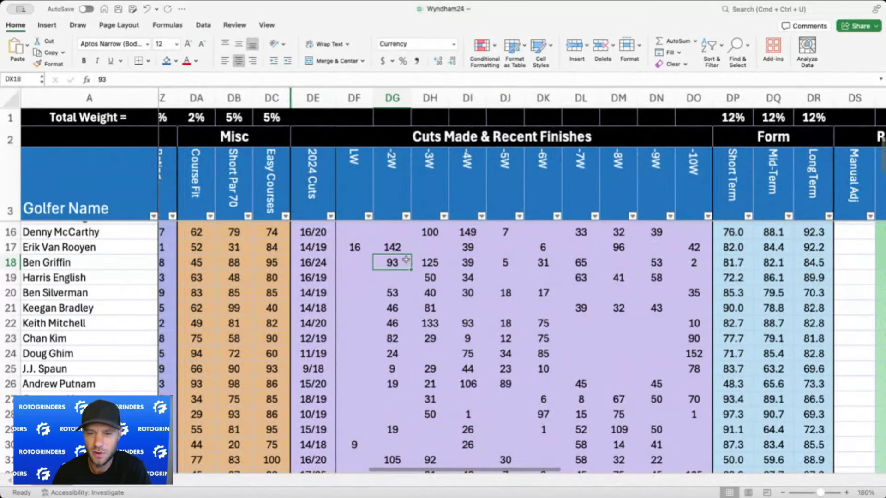
left_click(432, 262)
scroll(469, 261, "right", 4)
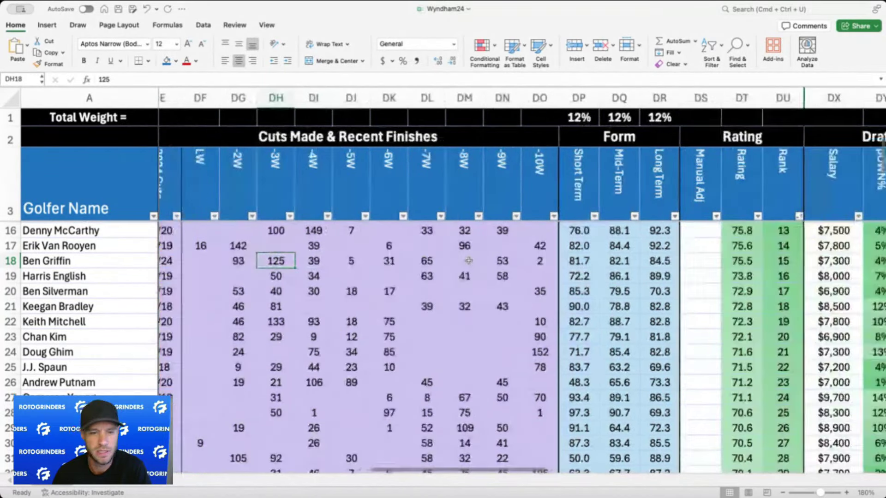
scroll(468, 261, "right", 3)
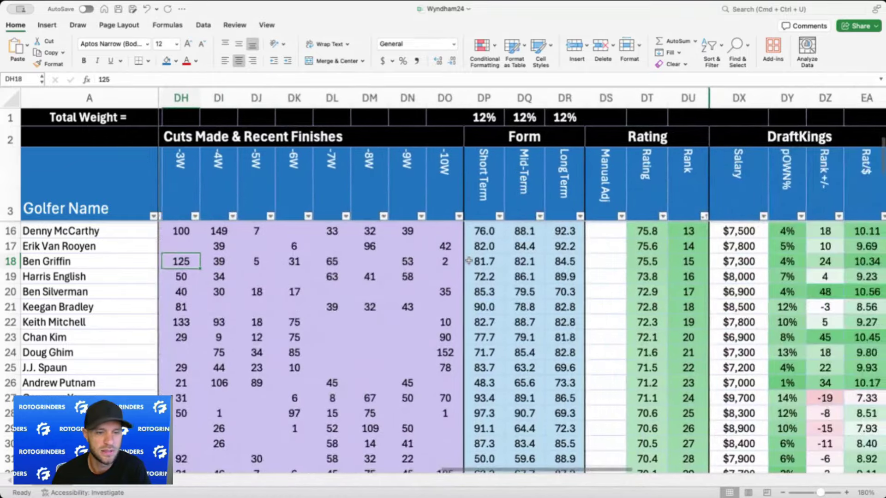
scroll(360, 264, "left", 5)
scroll(508, 272, "right", 6)
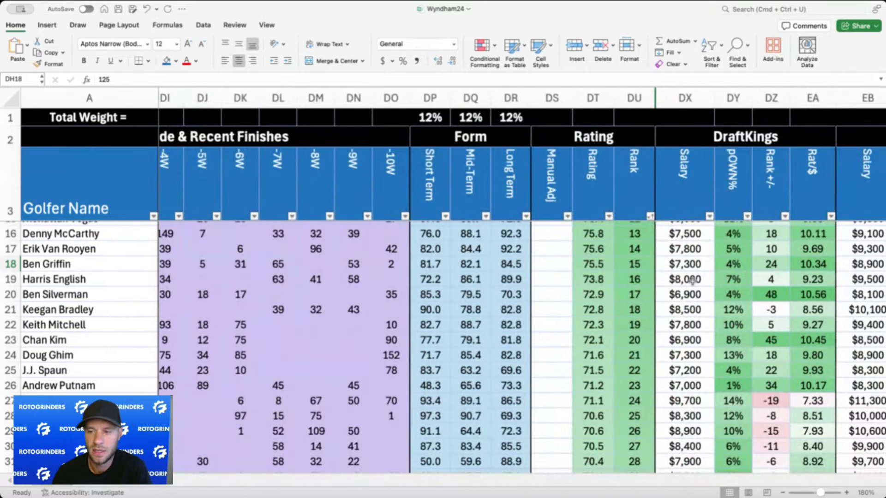
left_click(689, 281)
scroll(695, 279, "down", 2)
left_click(697, 264)
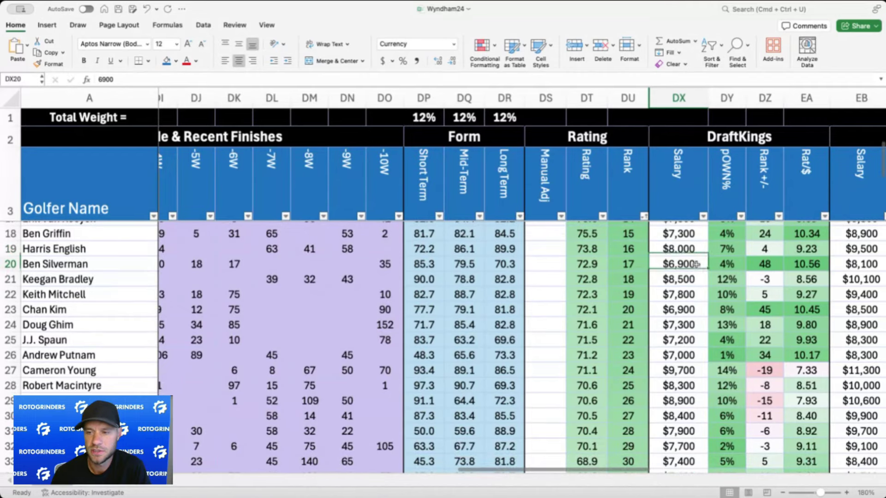
scroll(697, 264, "left", 5)
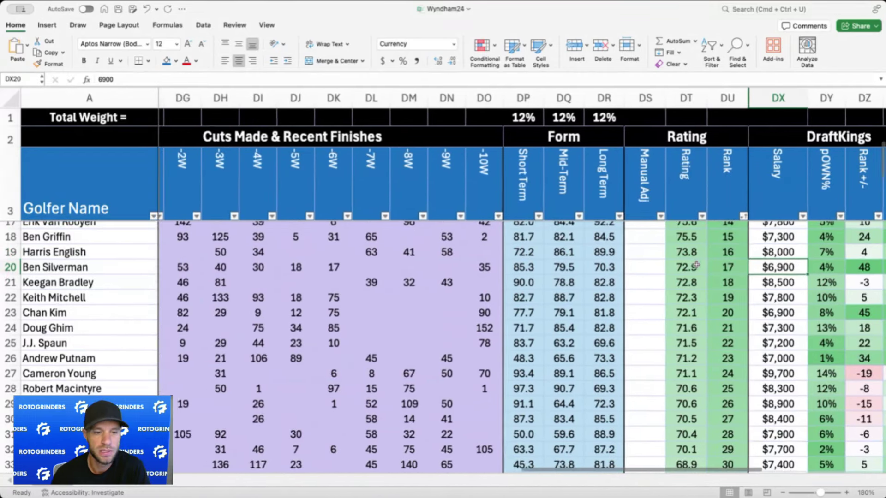
left_click_drag(582, 269, 282, 270)
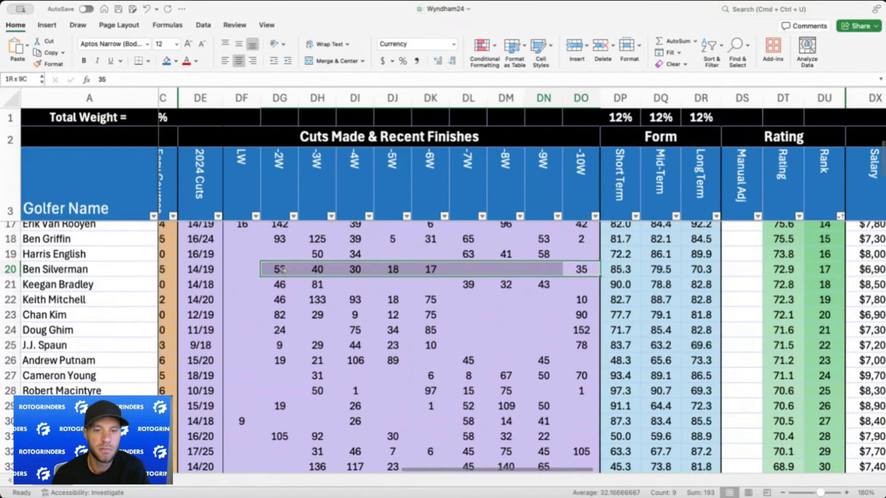
left_click(414, 272)
scroll(630, 265, "right", 6)
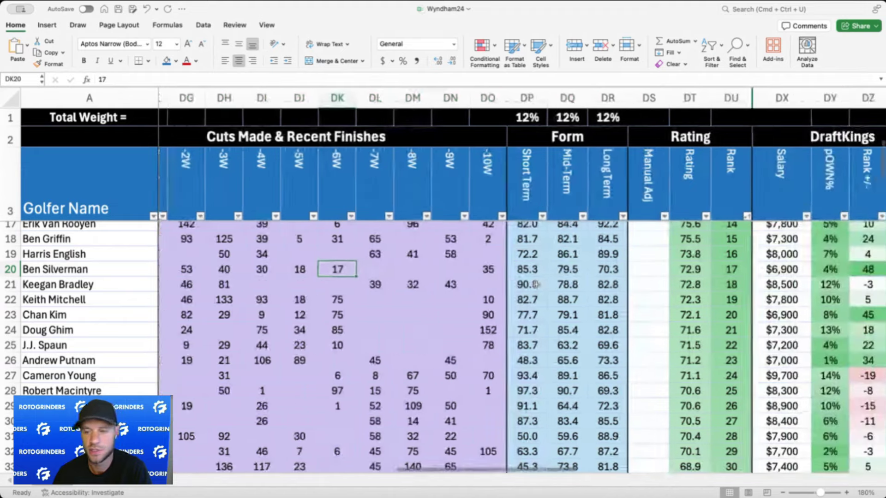
left_click(630, 266)
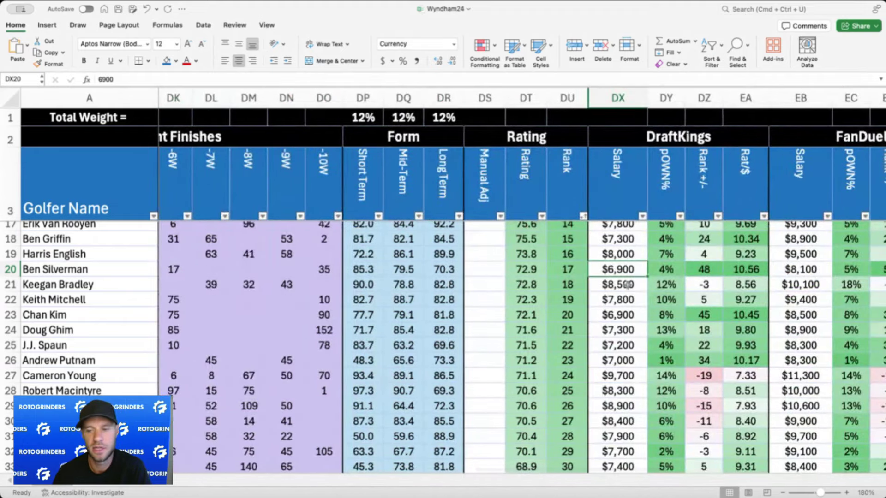
left_click(628, 282)
scroll(627, 284, "left", 2)
scroll(628, 285, "left", 10)
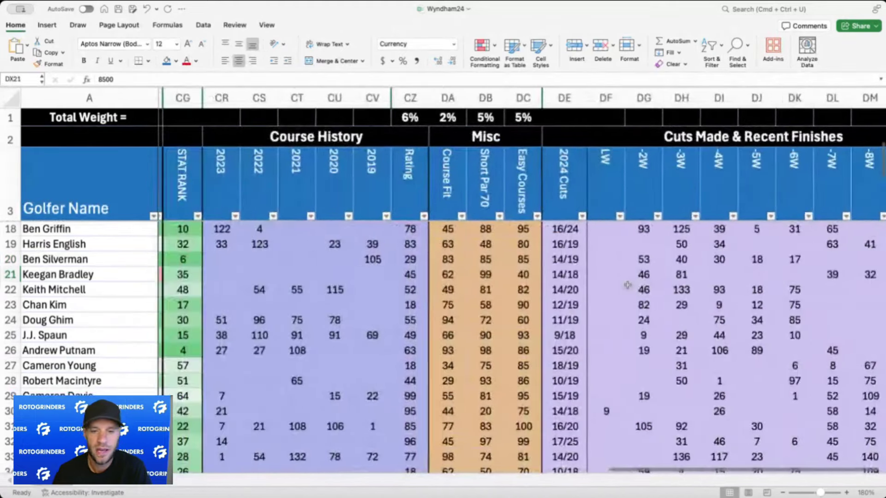
scroll(627, 285, "right", 10)
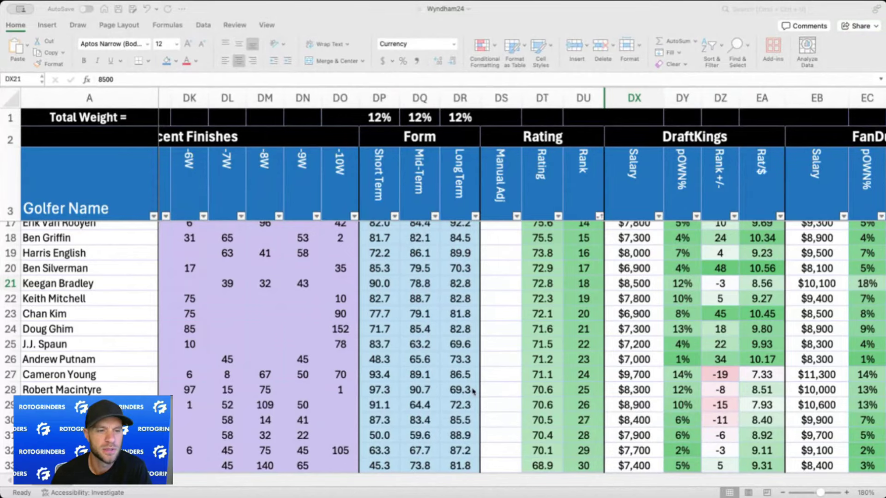
left_click(645, 297)
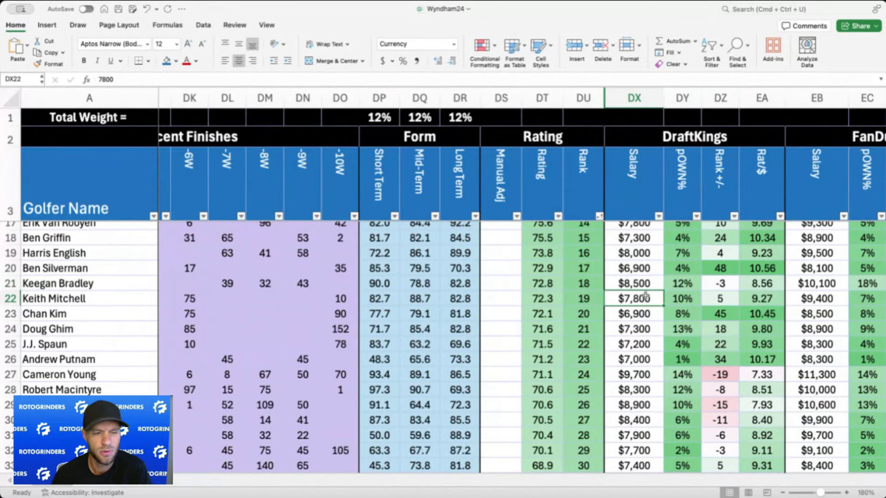
scroll(645, 295, "down", 1)
scroll(645, 296, "down", 1)
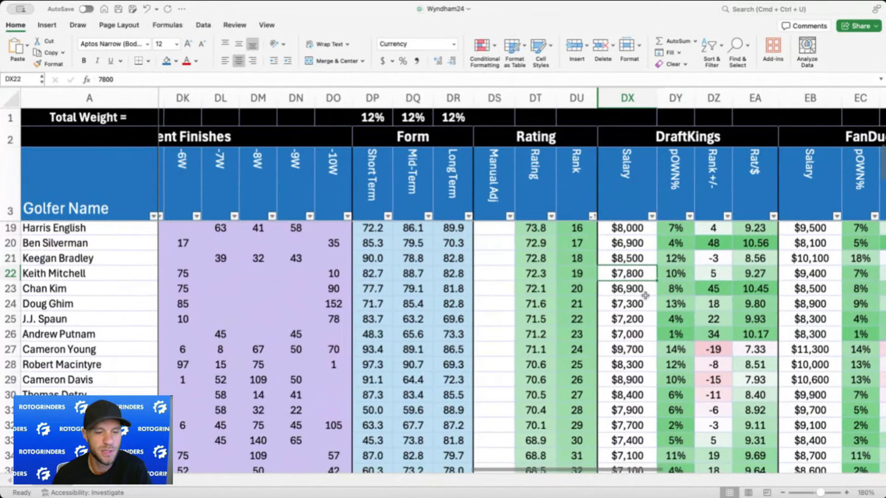
scroll(645, 295, "left", 6)
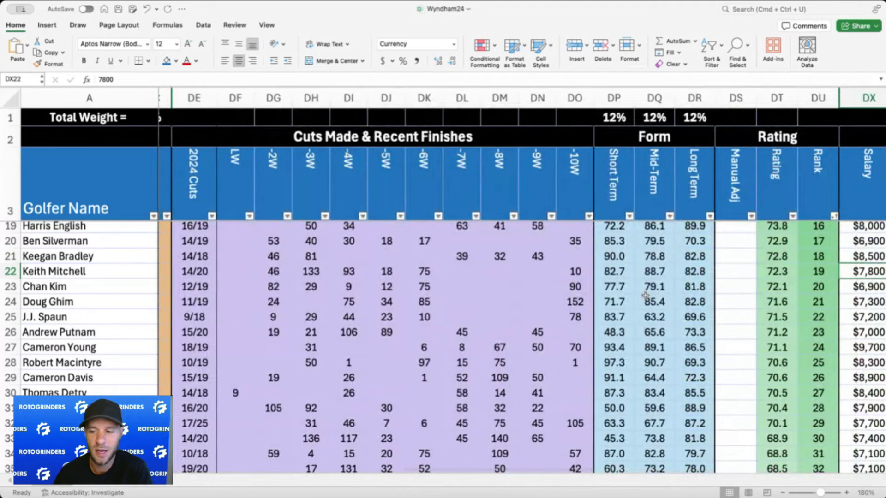
scroll(645, 296, "right", 4)
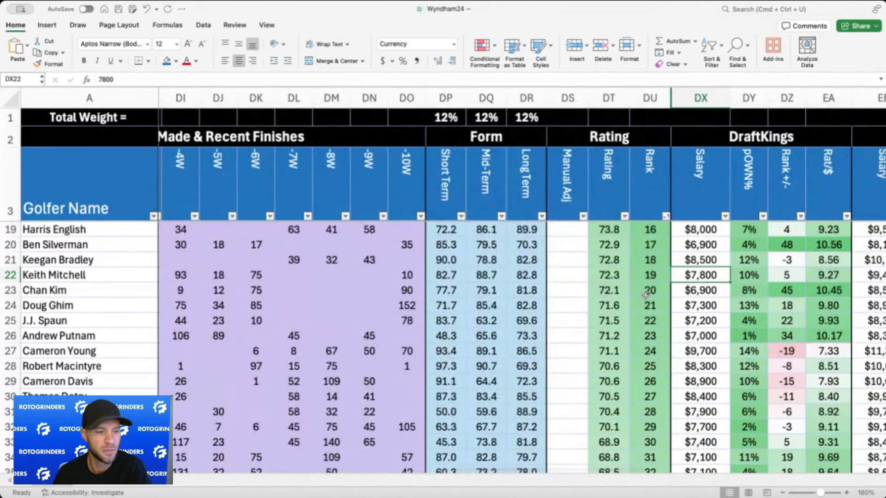
scroll(677, 263, "down", 3)
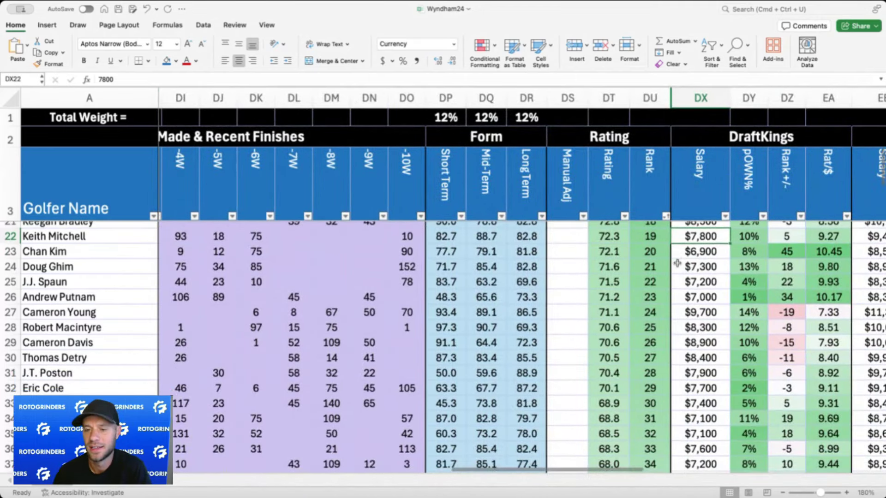
scroll(395, 273, "left", 5)
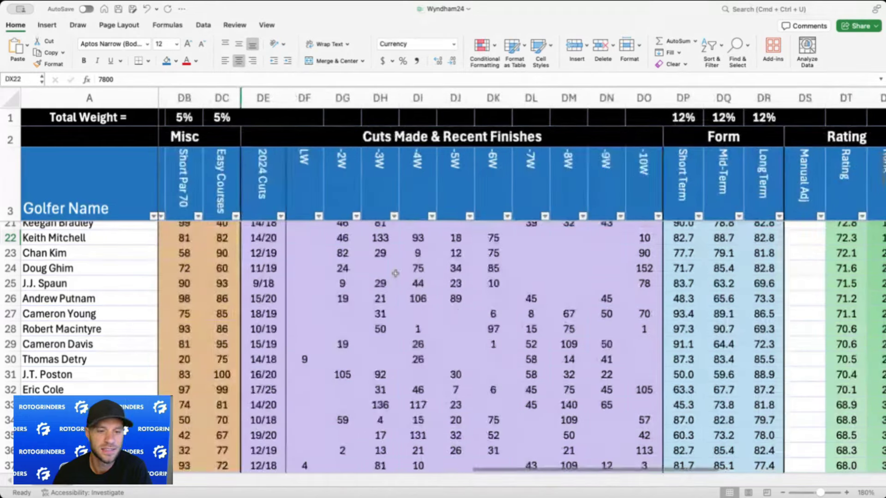
scroll(395, 274, "right", 10)
scroll(395, 272, "left", 2)
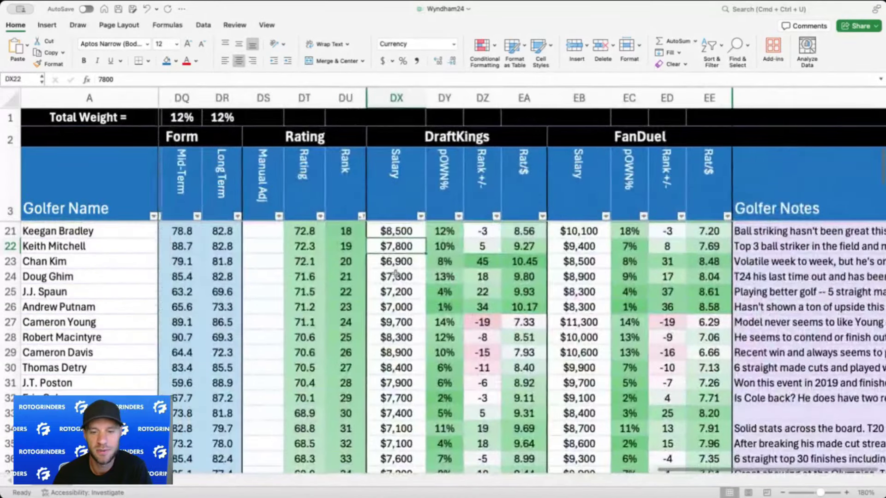
left_click(403, 262)
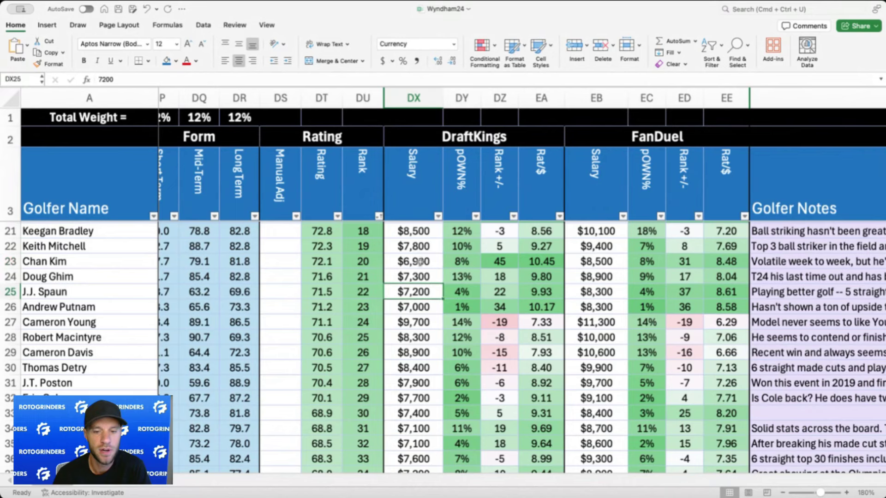
left_click(423, 279)
left_click(452, 263)
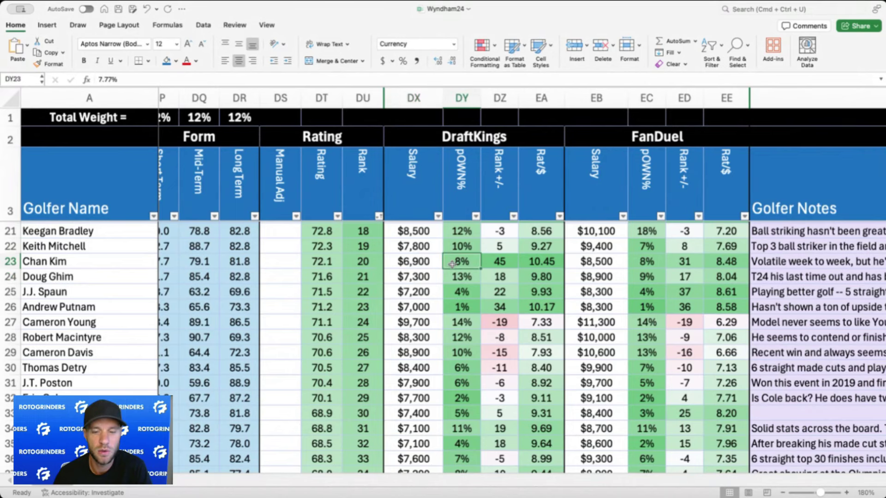
left_click_drag(425, 262, 463, 262)
left_click(467, 263)
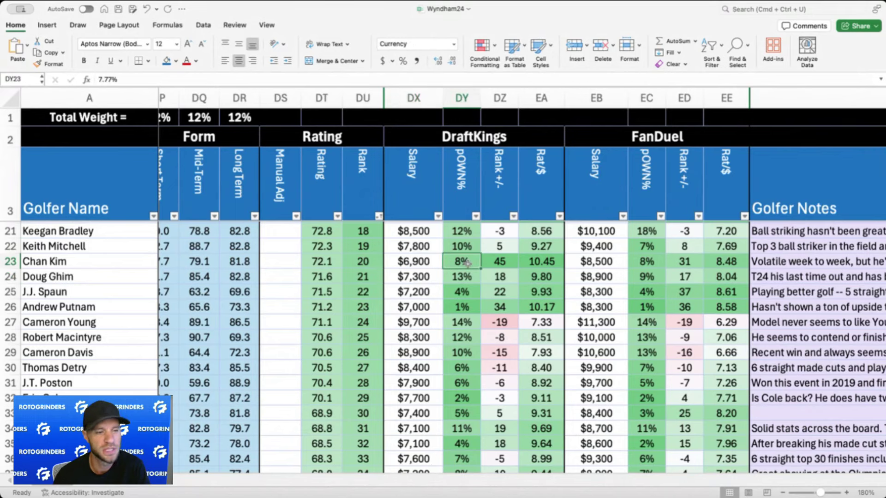
left_click(421, 275)
scroll(421, 272, "down", 2)
left_click(425, 260)
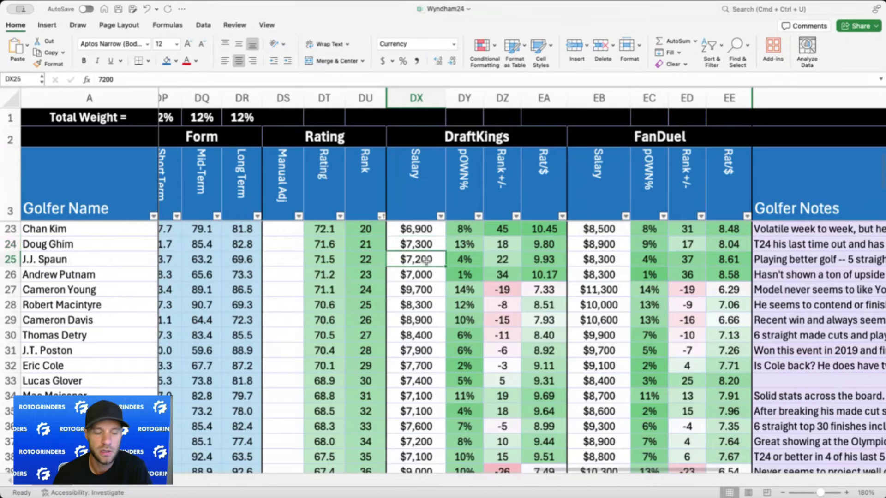
scroll(427, 262, "left", 9)
scroll(427, 261, "left", 10)
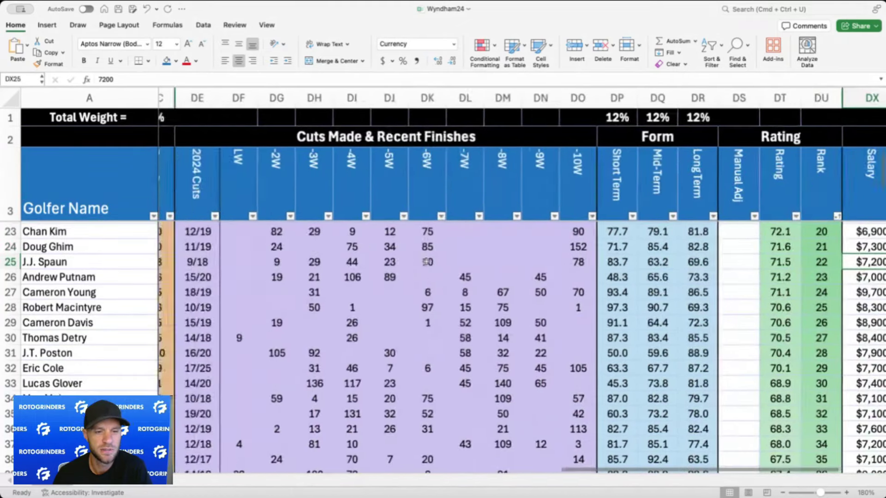
scroll(426, 261, "right", 15)
scroll(426, 261, "right", 1)
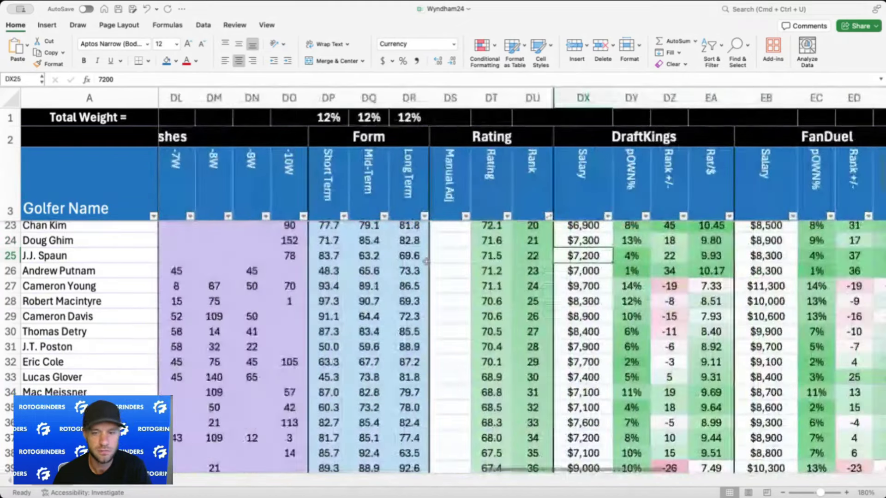
left_click(584, 271)
scroll(584, 271, "left", 10)
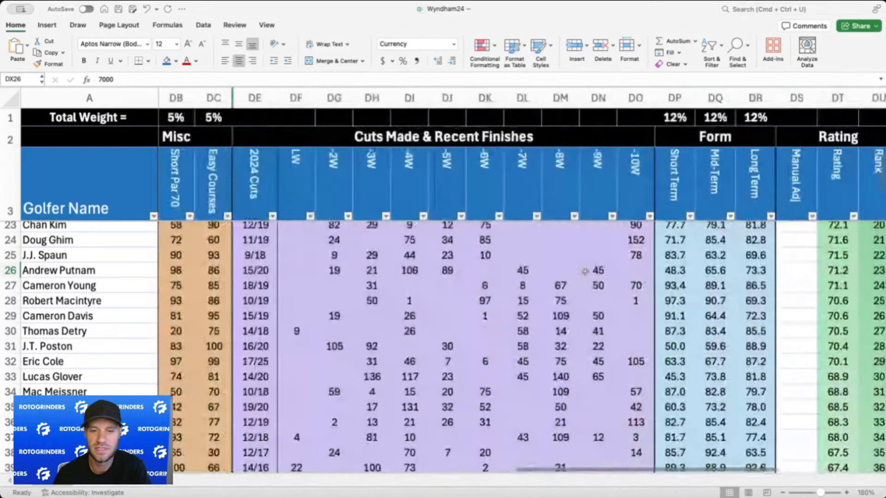
left_click_drag(334, 270, 371, 270)
scroll(351, 321, "left", 1)
scroll(352, 321, "left", 9)
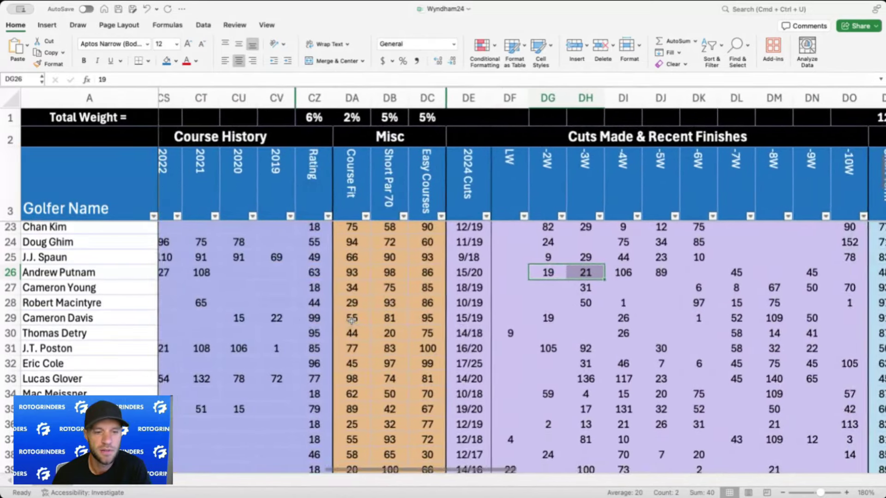
left_click_drag(233, 271, 203, 272)
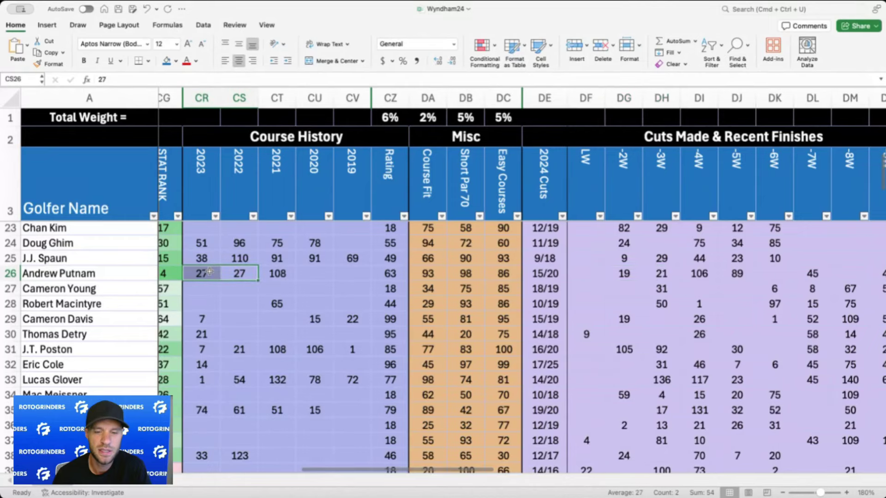
left_click(290, 270)
scroll(401, 284, "right", 15)
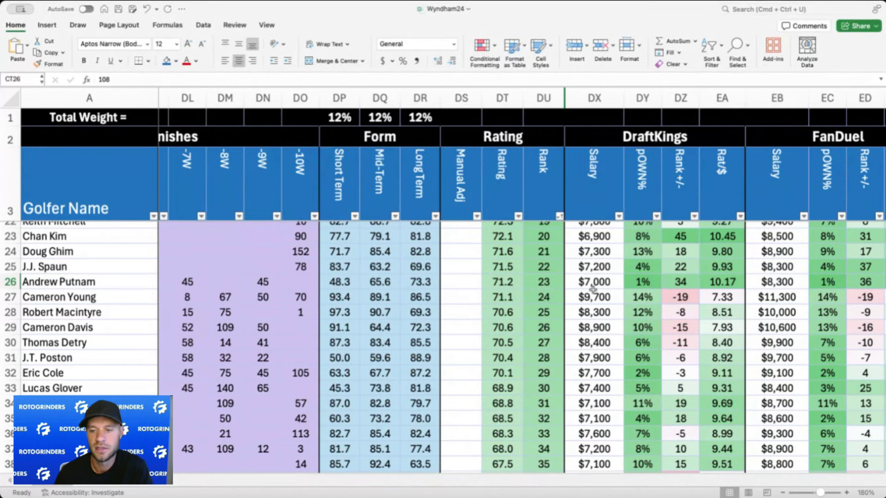
left_click(602, 266)
left_click(604, 281)
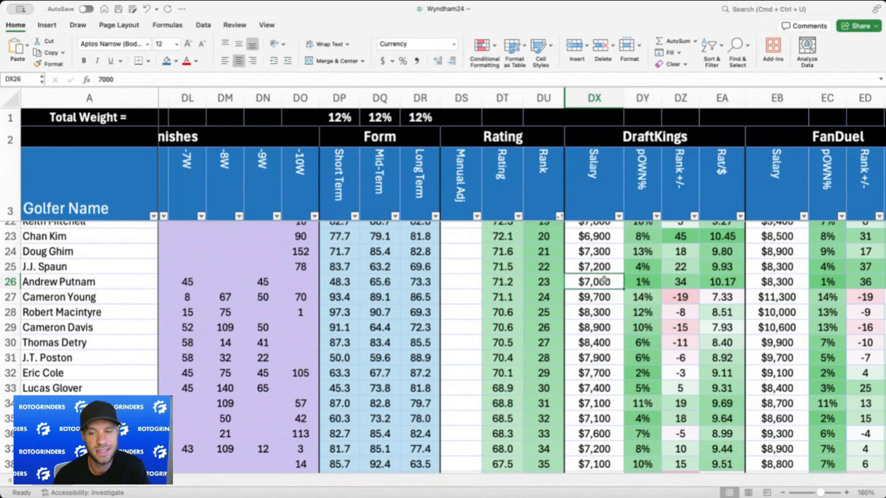
scroll(604, 280, "down", 3)
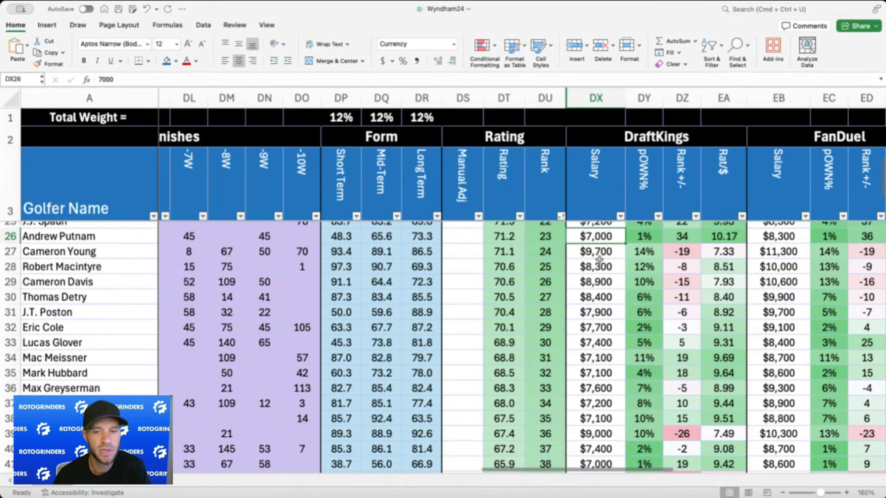
left_click(602, 246)
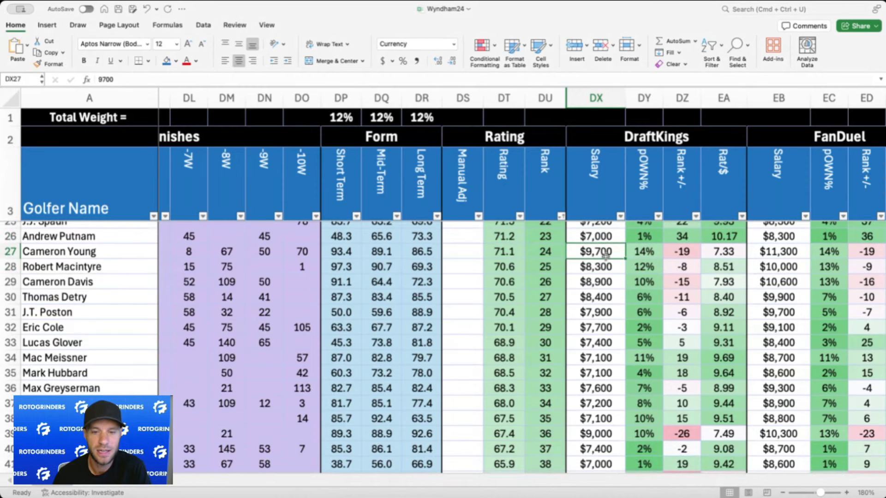
scroll(606, 255, "left", 10)
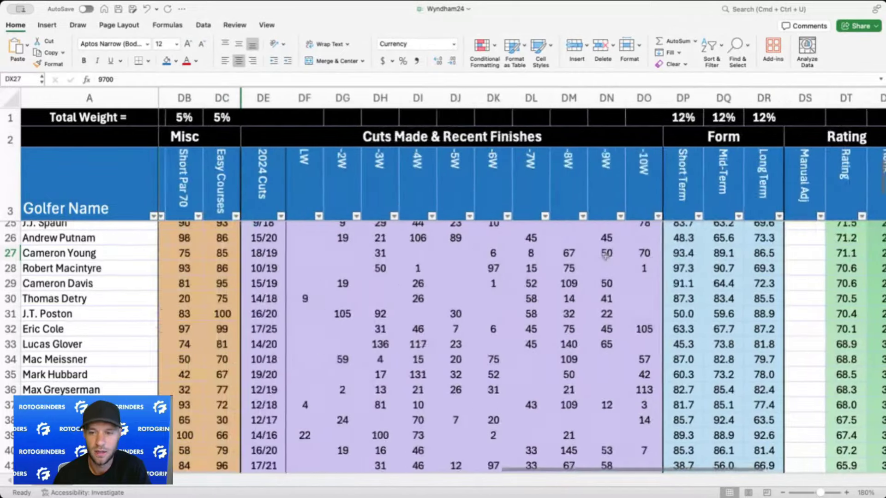
left_click(534, 253)
left_click(566, 253)
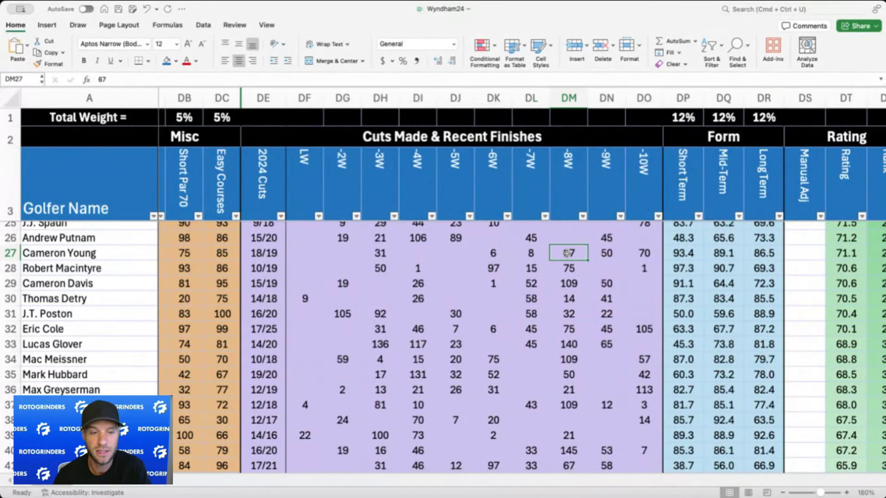
scroll(566, 254, "right", 2)
scroll(566, 254, "right", 7)
left_click(584, 254)
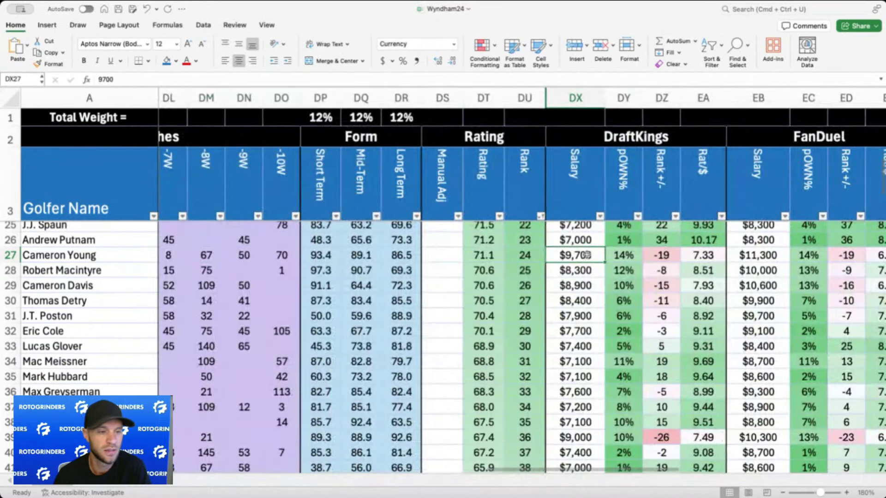
left_click(580, 272)
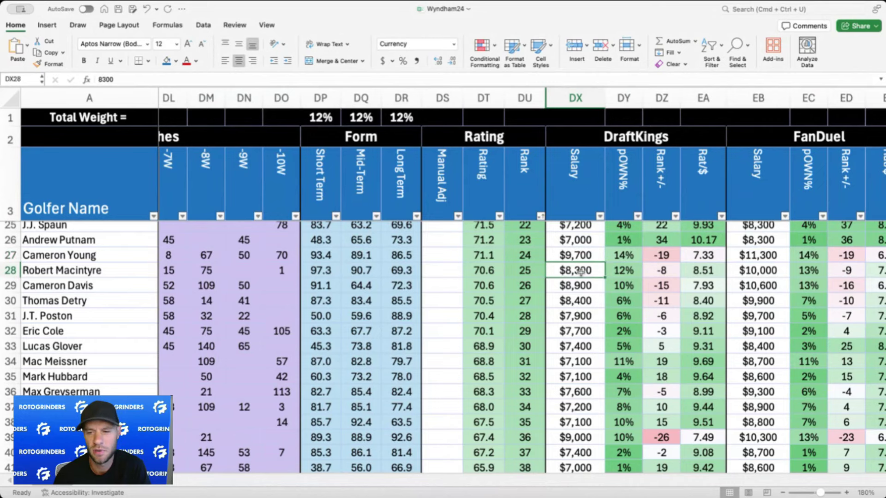
scroll(586, 270, "left", 5)
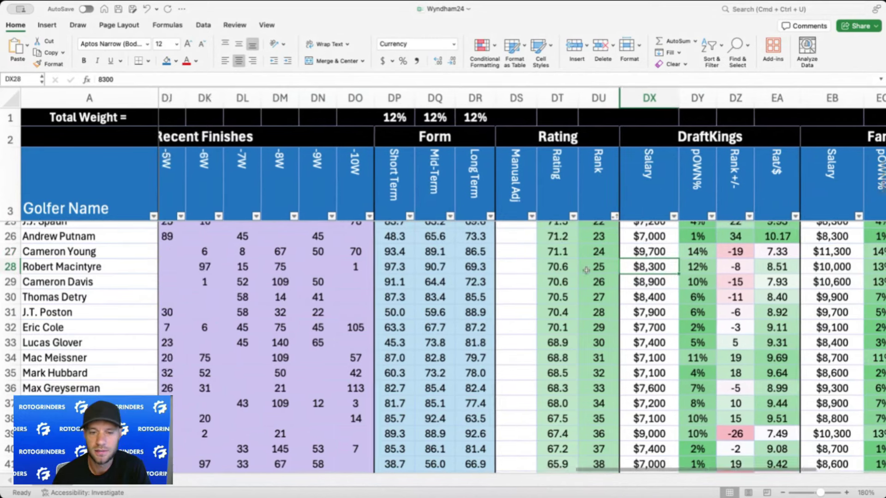
scroll(586, 270, "right", 4)
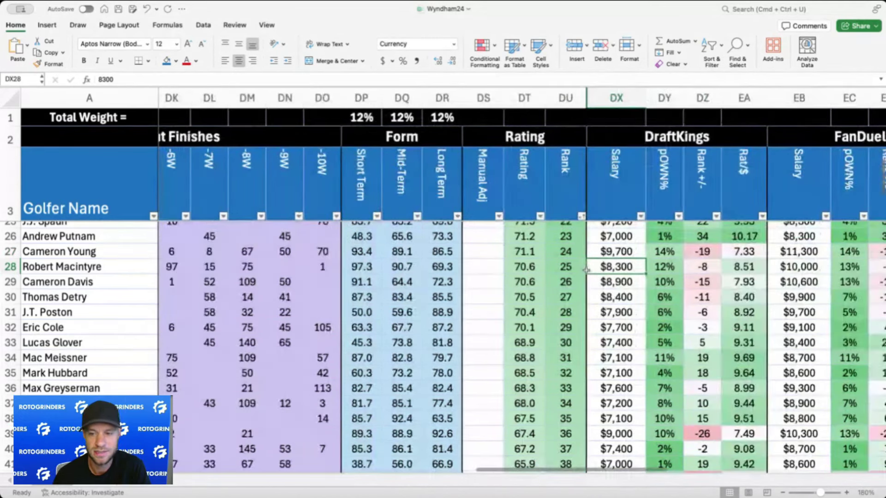
left_click(624, 279)
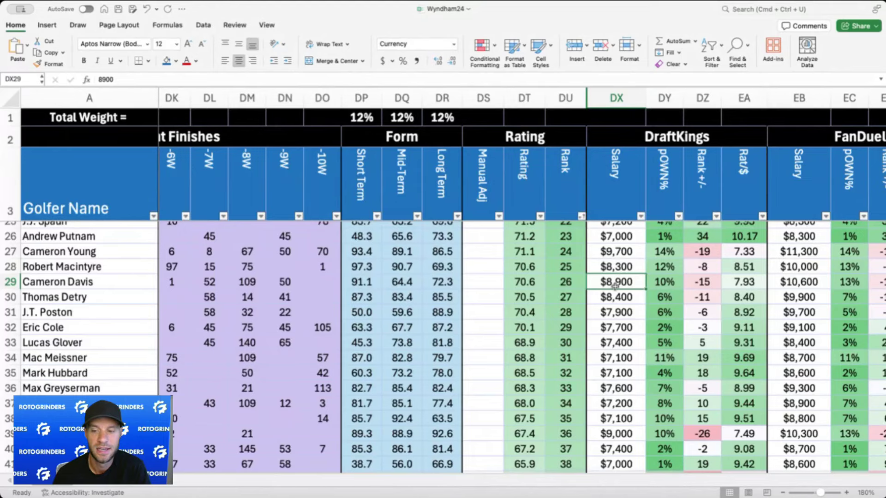
scroll(615, 284, "left", 8)
scroll(615, 285, "right", 10)
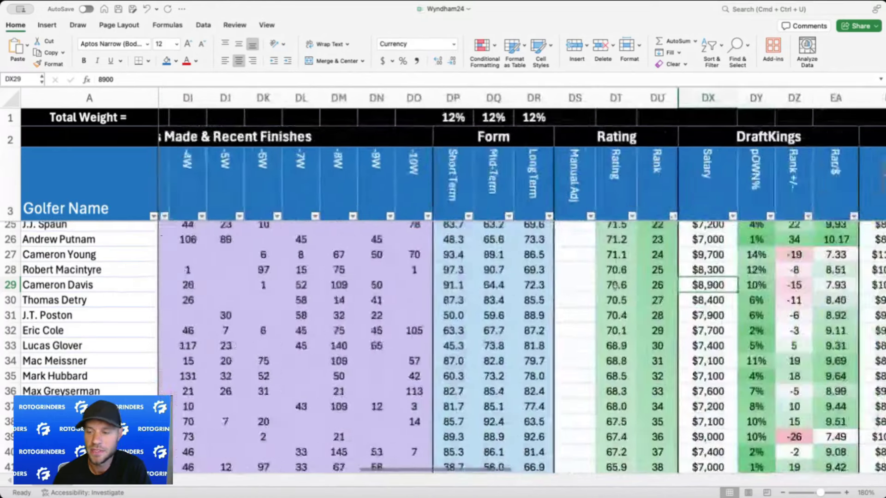
left_click(608, 286)
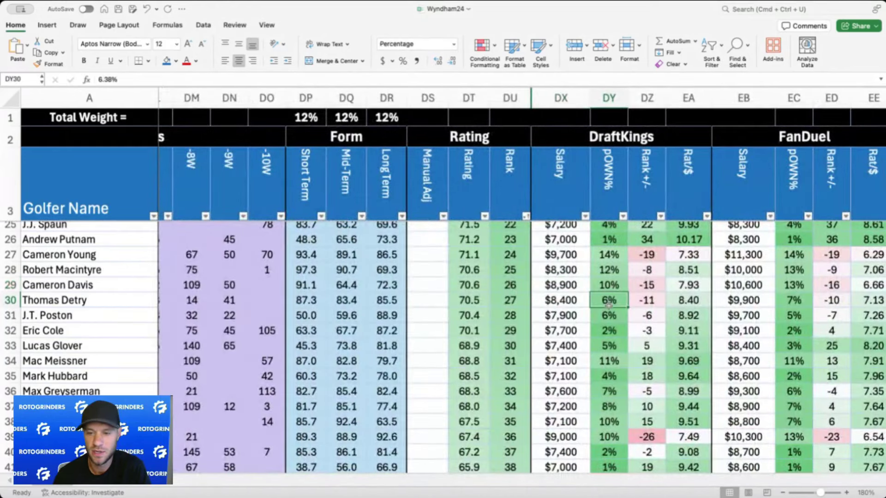
scroll(606, 286, "left", 8)
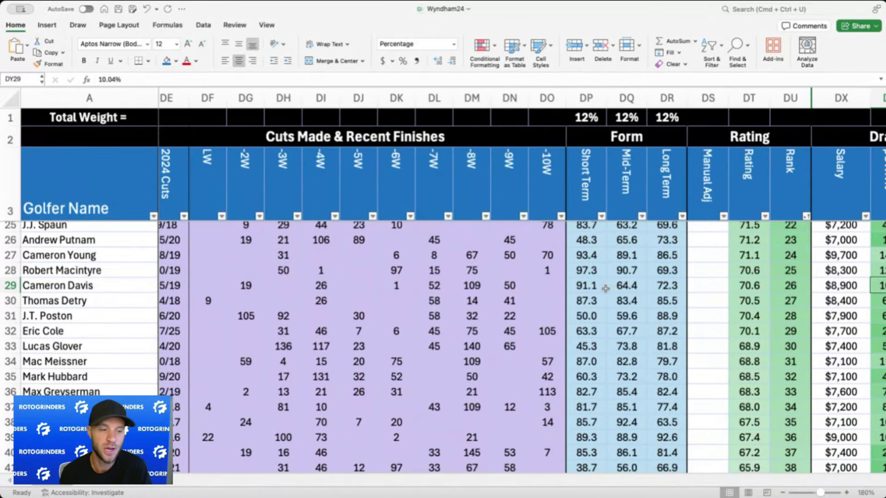
left_click(405, 282)
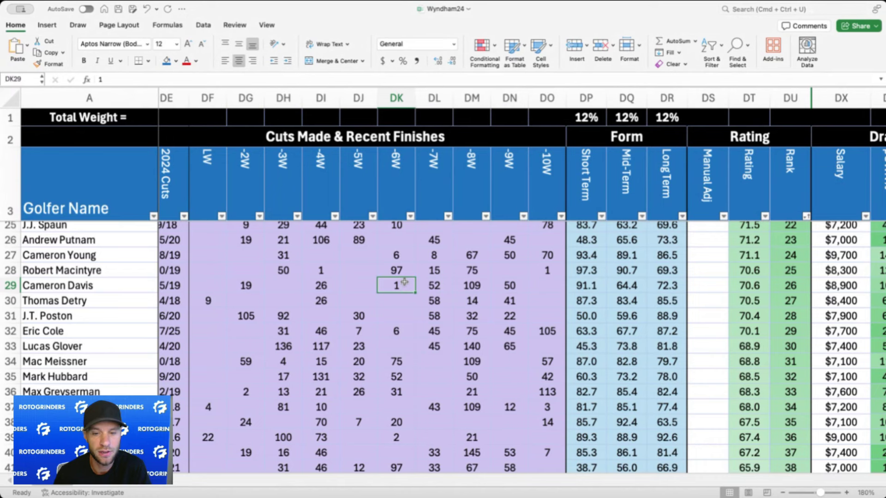
left_click(257, 282)
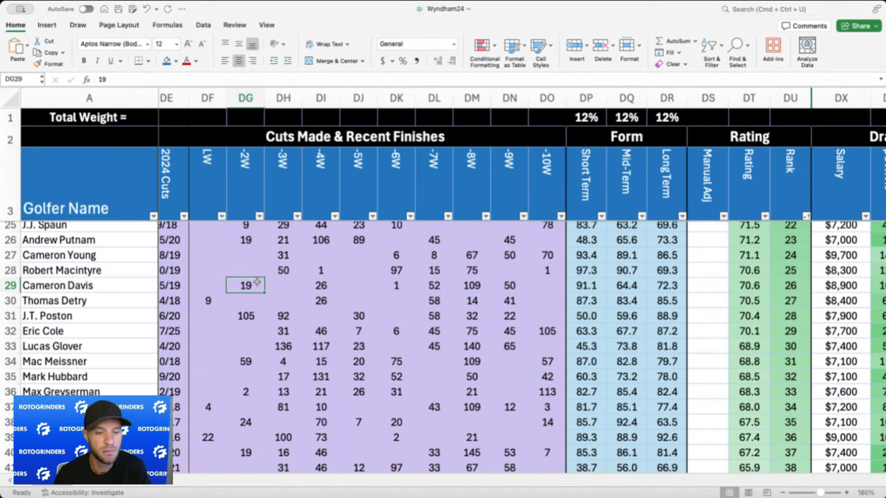
left_click(327, 287)
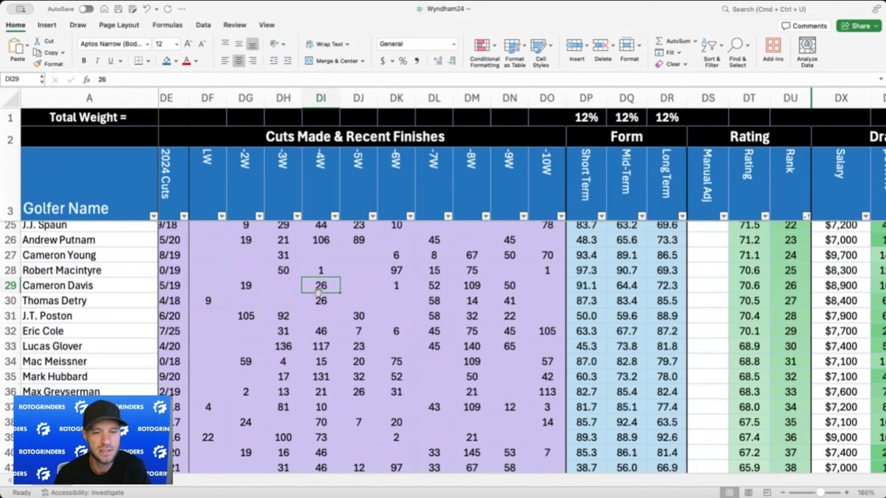
scroll(321, 285, "right", 9)
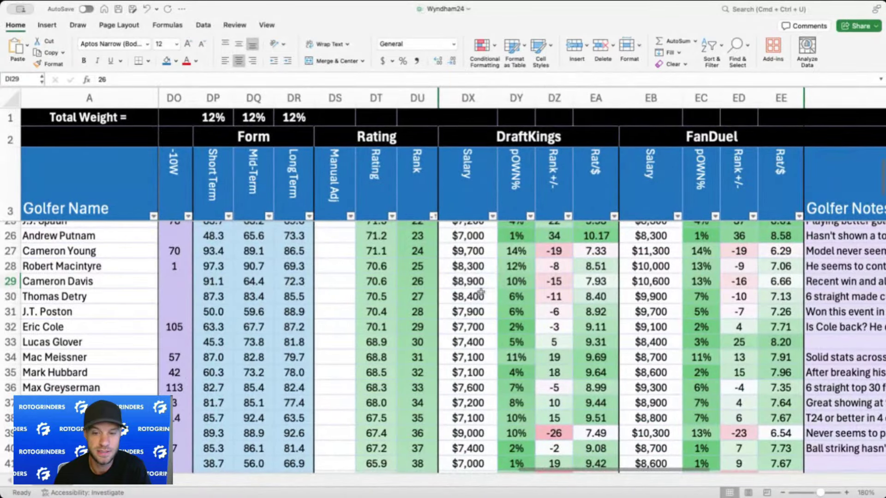
left_click(481, 292)
scroll(481, 292, "down", 2)
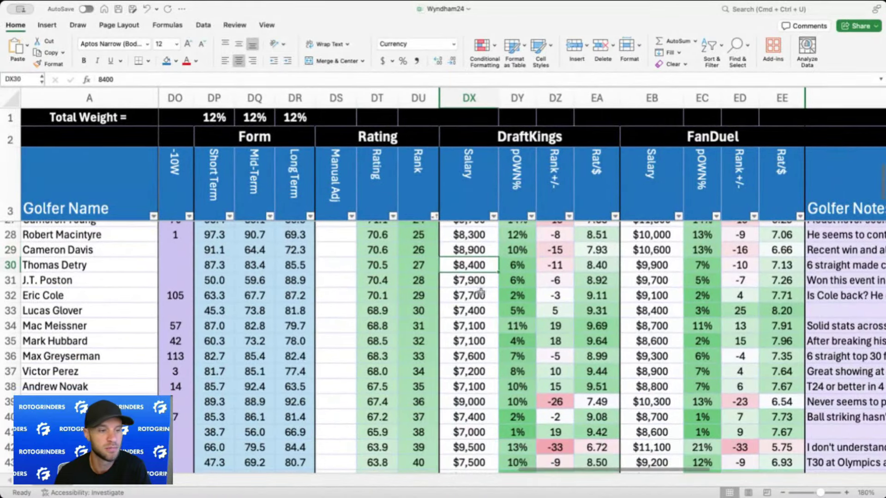
left_click(479, 250)
left_click(478, 279)
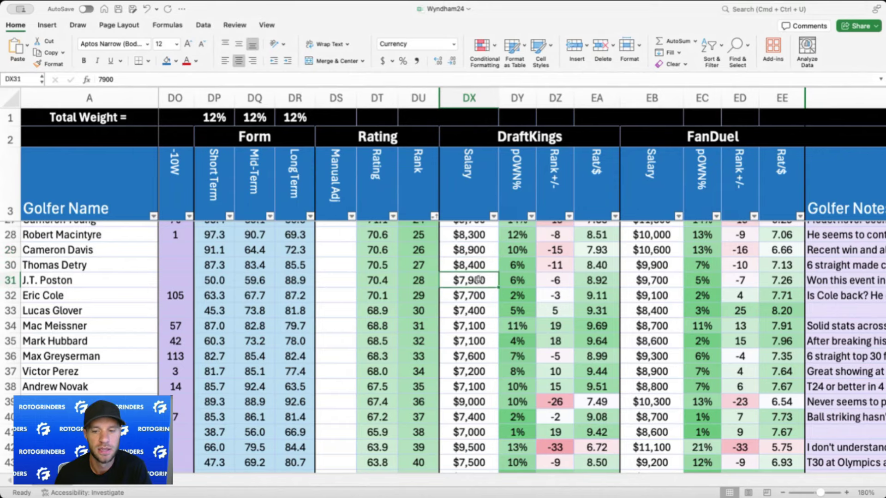
scroll(478, 279, "down", 2)
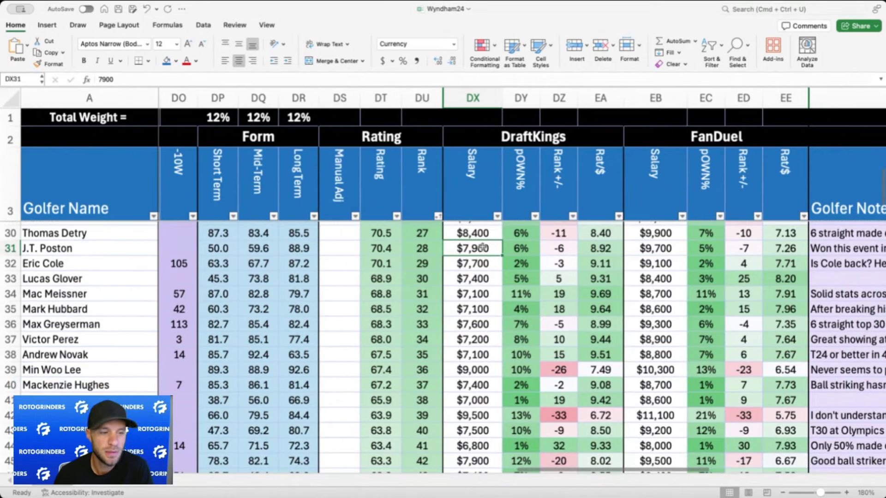
left_click(479, 263)
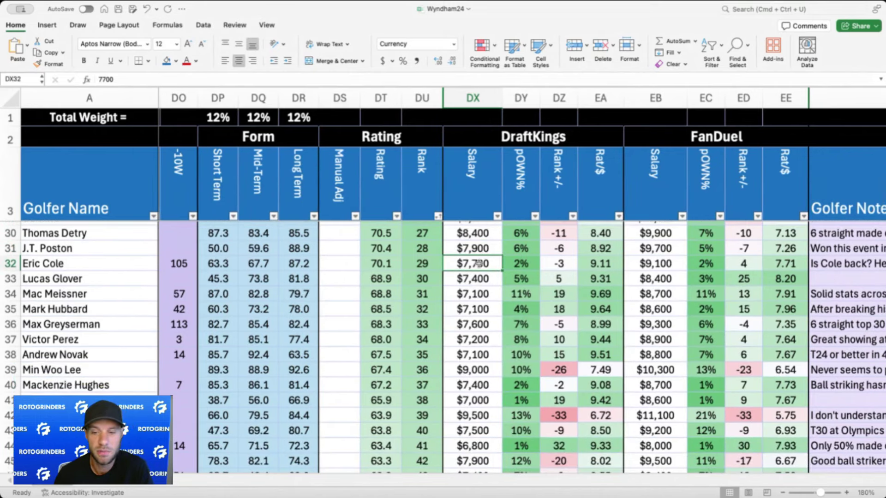
scroll(479, 263, "down", 1)
left_click(480, 266)
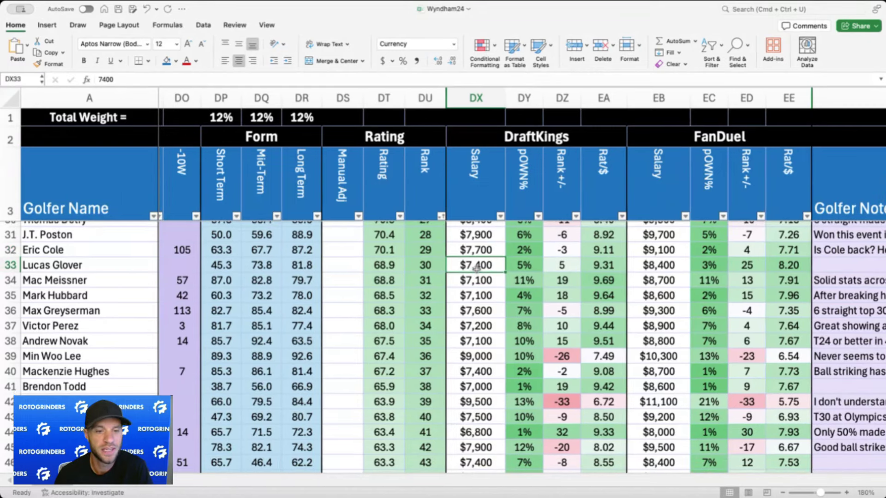
scroll(476, 269, "down", 2)
left_click(243, 230)
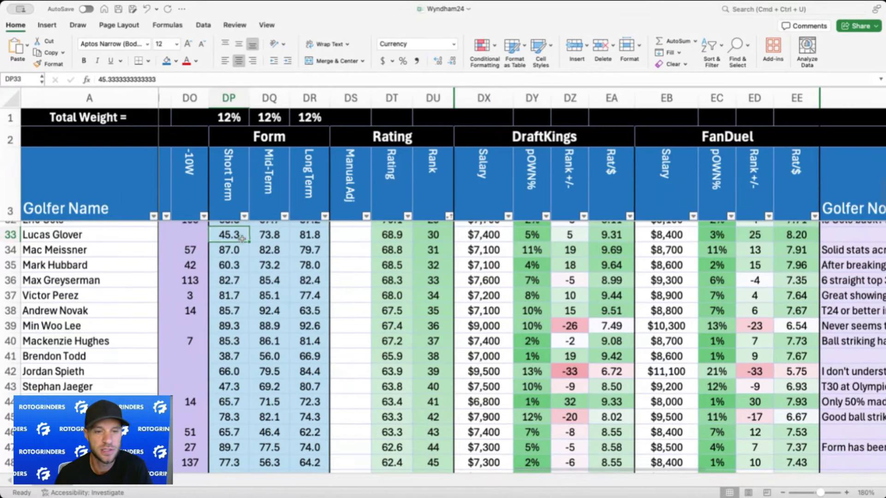
key("Right")
key("Right")
key("Left")
left_click(230, 232)
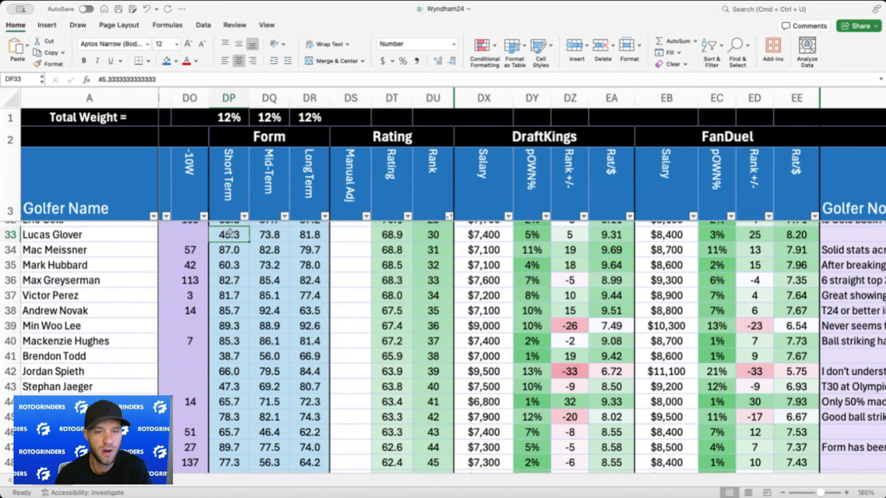
left_click(318, 236)
key("Left")
key("Left")
key("Right")
left_click(321, 235)
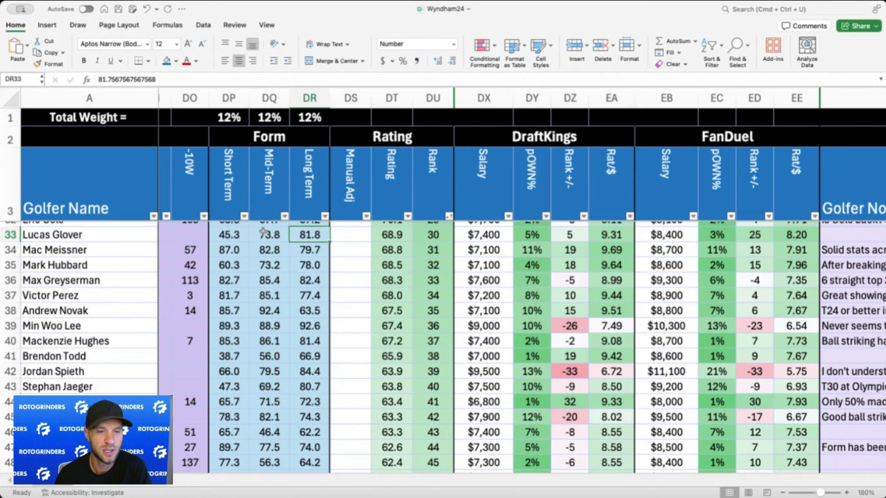
key("Left")
key("Left")
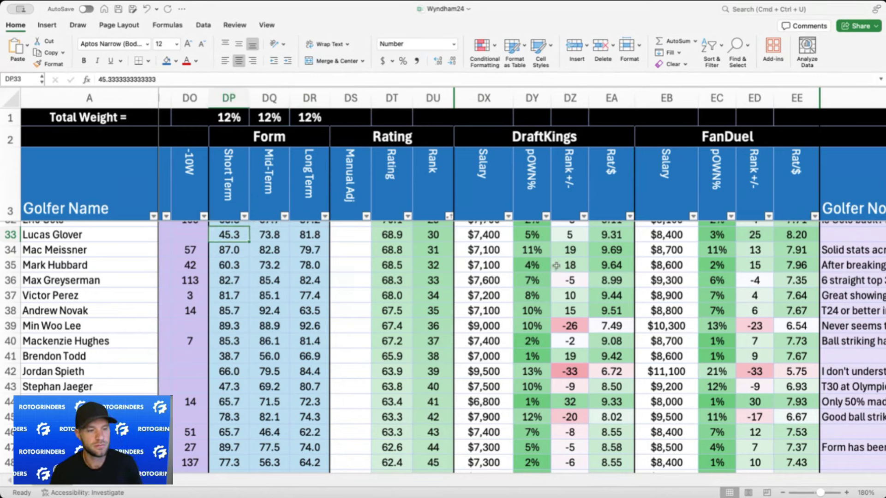
left_click(526, 306)
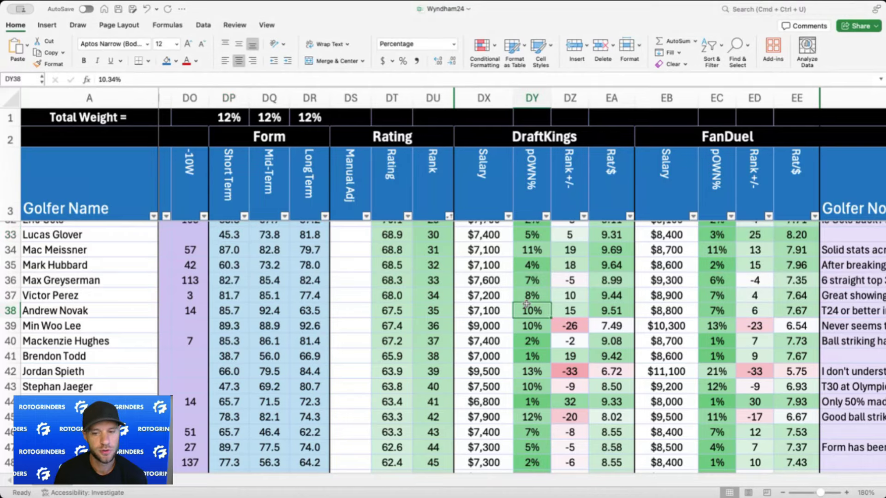
left_click(526, 322)
scroll(526, 322, "down", 3)
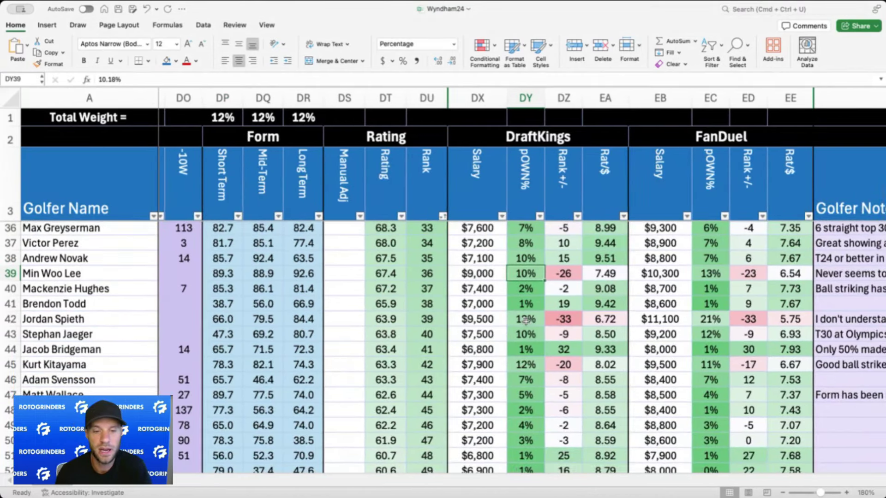
scroll(525, 322, "down", 1)
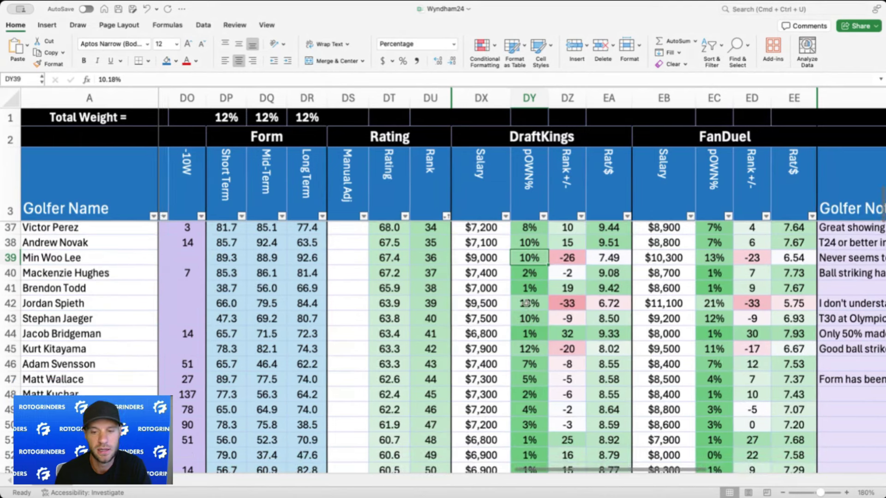
left_click(526, 302)
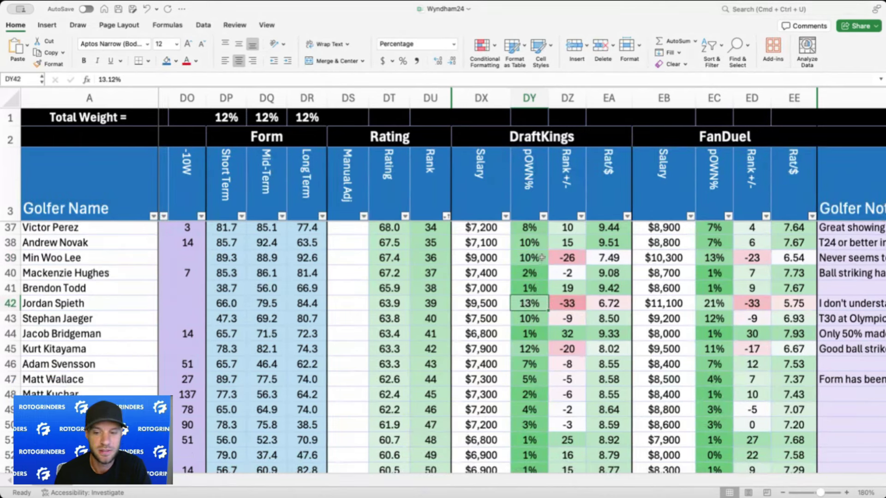
scroll(534, 303, "right", 5)
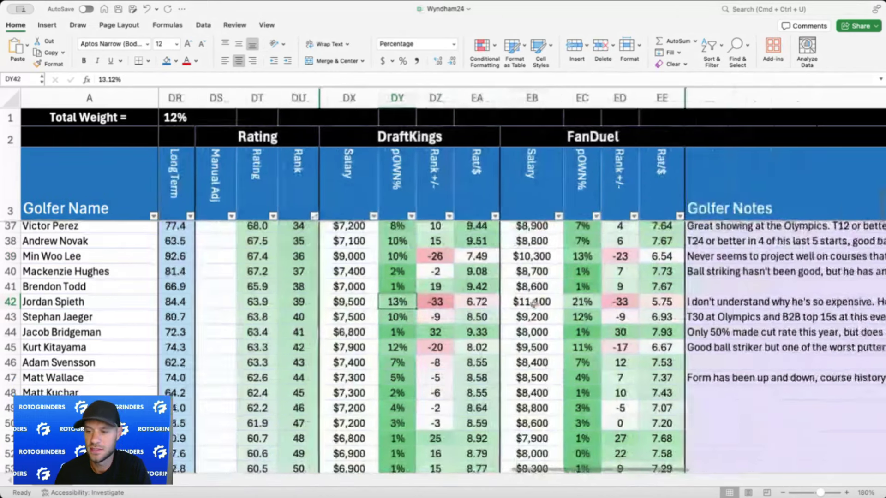
scroll(533, 302, "left", 5)
scroll(532, 302, "left", 1)
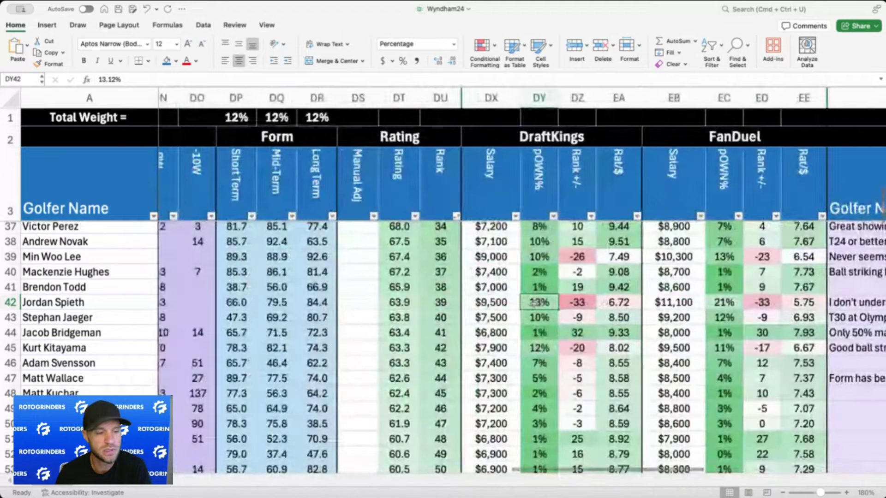
left_click(487, 302)
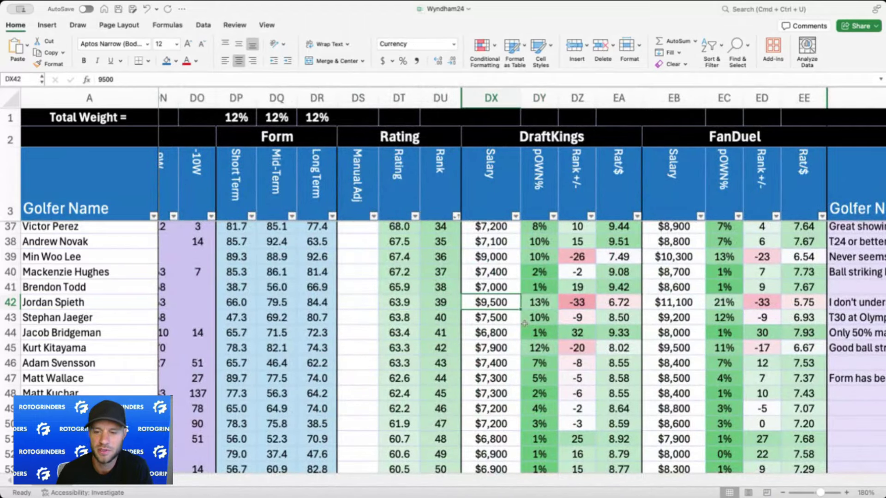
left_click(452, 300)
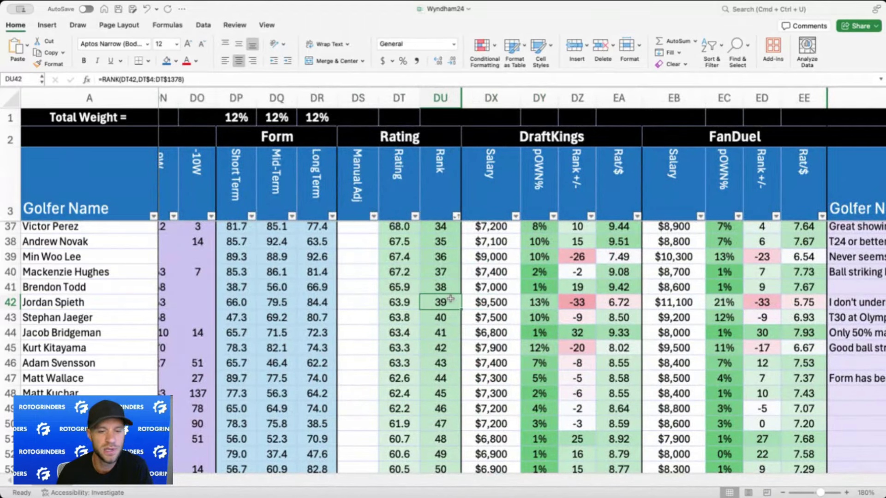
left_click(498, 285)
left_click(500, 271)
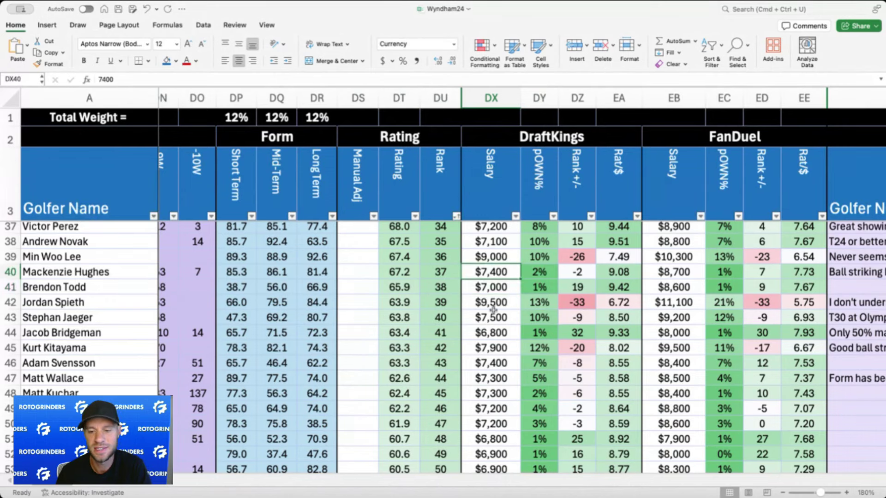
left_click(493, 315)
scroll(493, 315, "left", 6)
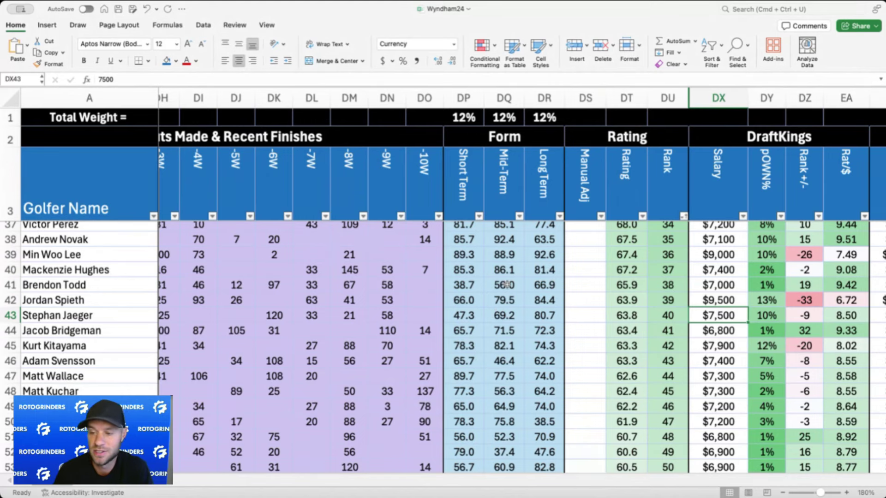
scroll(572, 304, "right", 3)
scroll(576, 305, "down", 3)
scroll(575, 305, "right", 2)
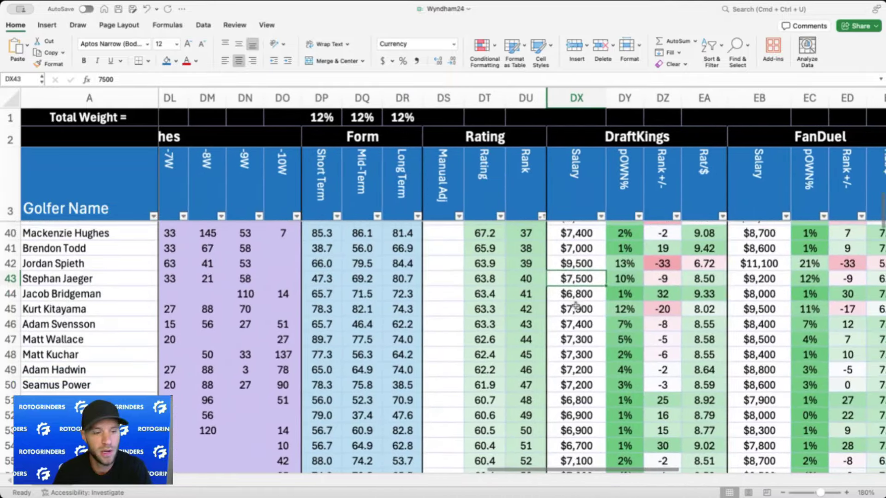
left_click(585, 292)
scroll(584, 292, "right", 3)
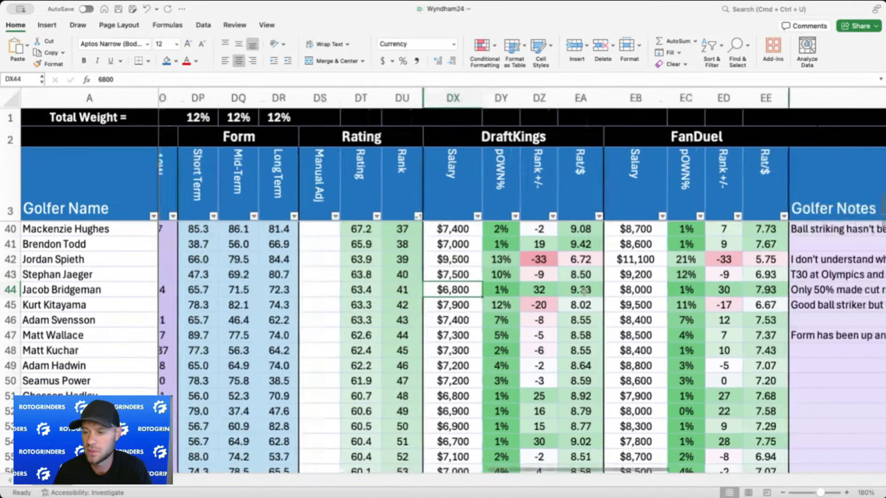
scroll(584, 292, "up", 10)
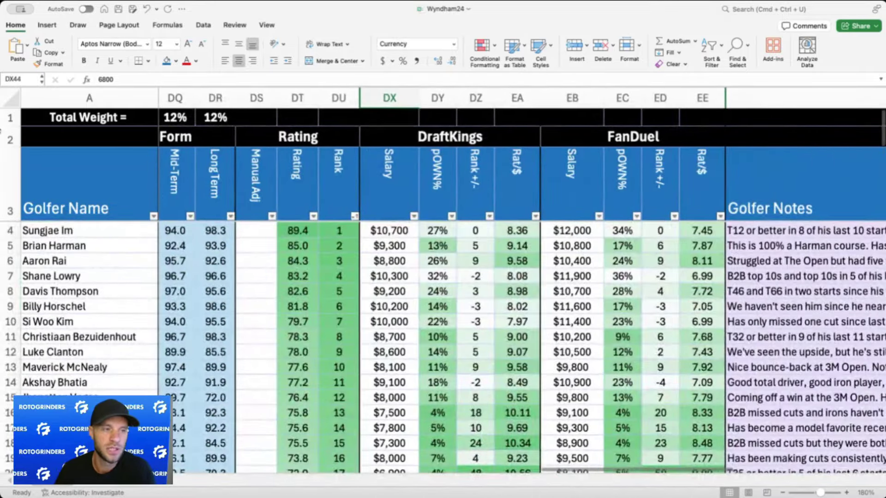